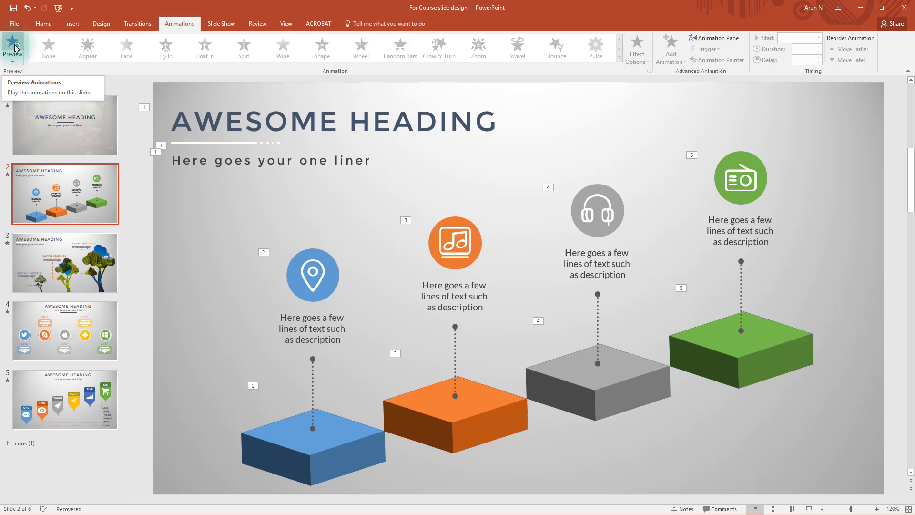
Step: Preview the finished four-step slide's animations
click(16, 47)
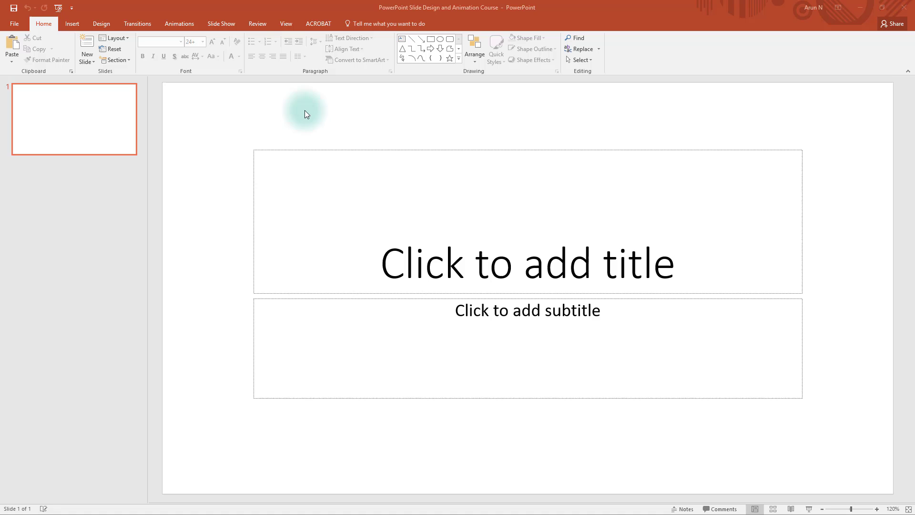
Step: Delete the title and subtitle placeholders from the blank slide
click(225, 131)
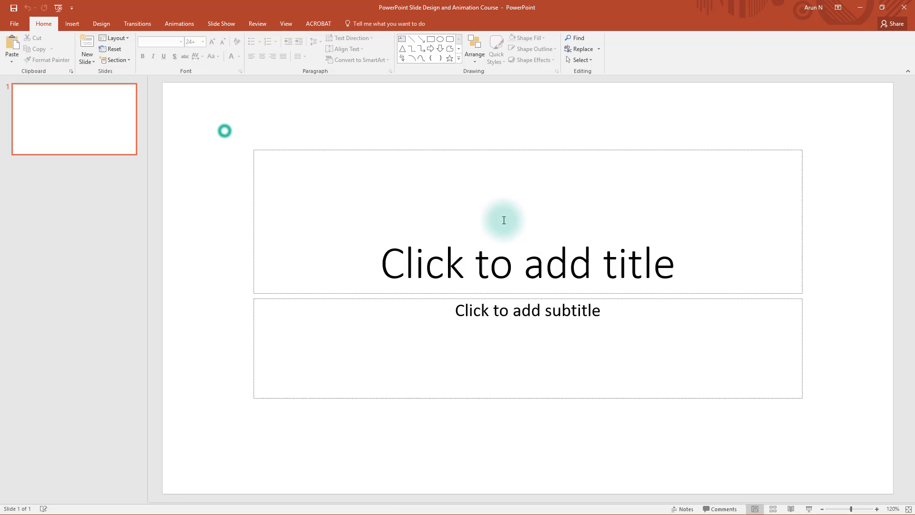
key(ctrl+a)
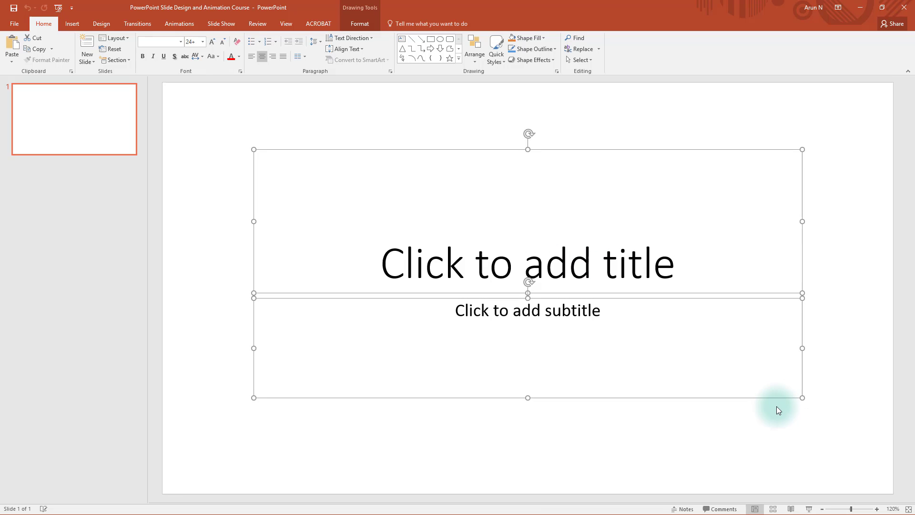
key(Delete)
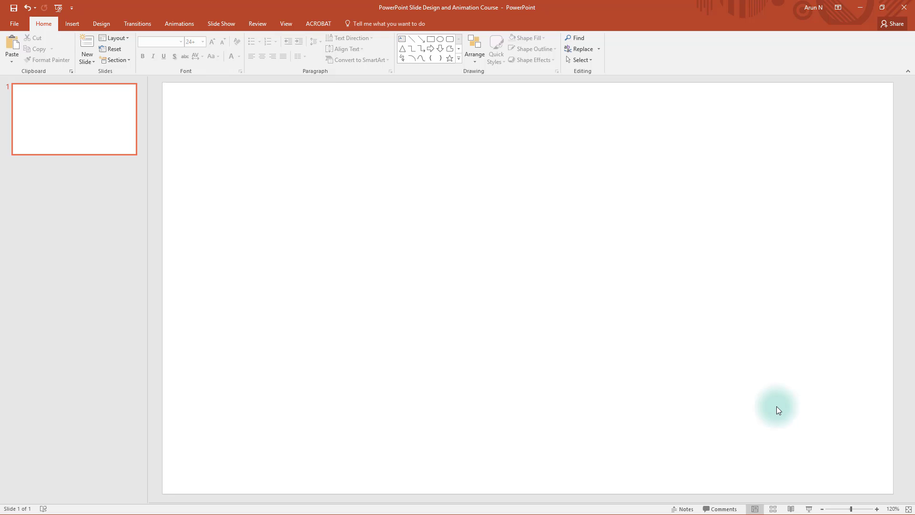
Step: Draw a rectangle shaped as a square left of the slide centre
click(68, 24)
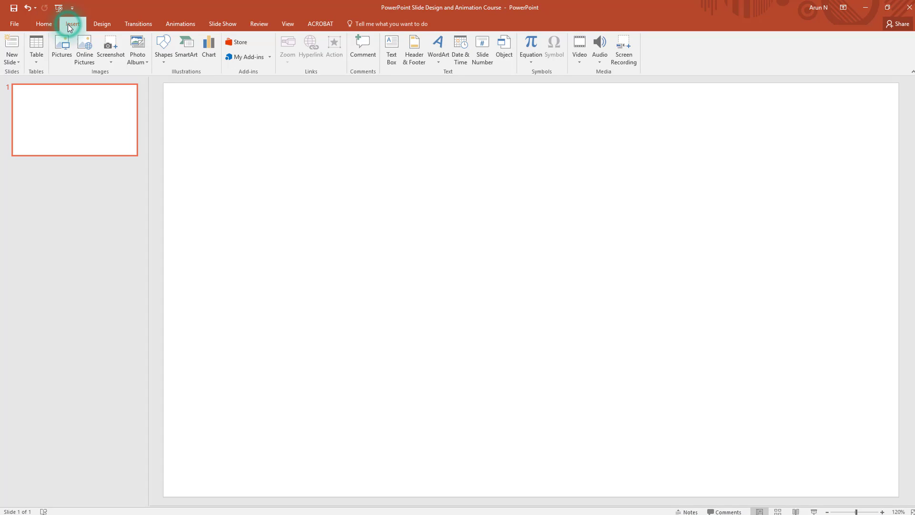
click(281, 101)
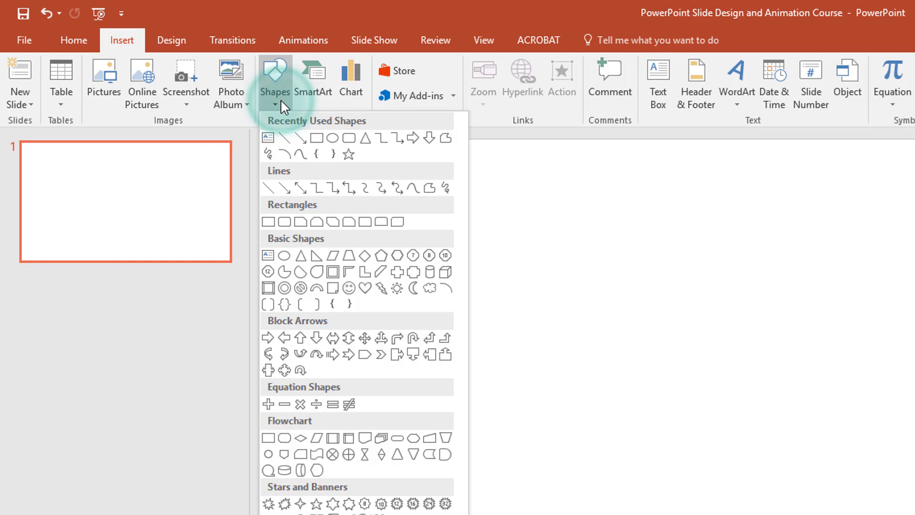
click(316, 138)
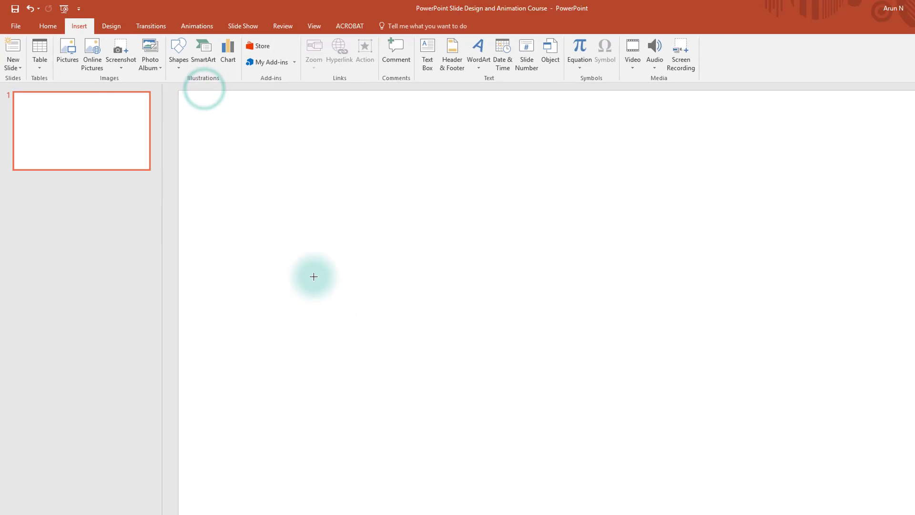
drag(296, 280, 384, 348)
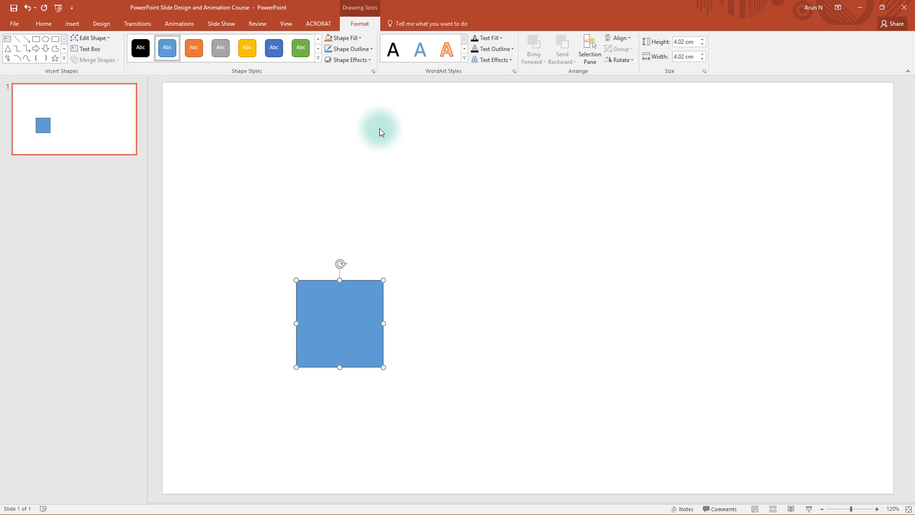
Step: Apply a Parallel 3-D Rotation preset to tilt the square into perspective
click(364, 61)
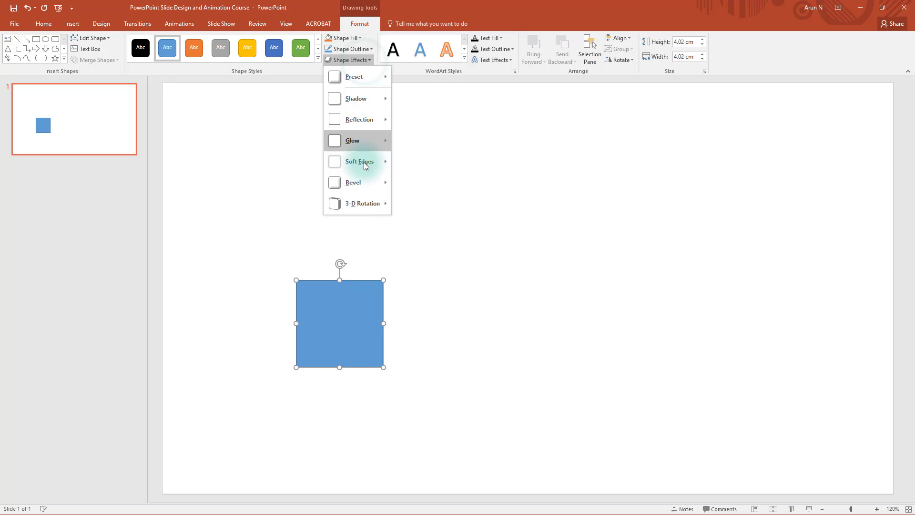
mouse_move(366, 206)
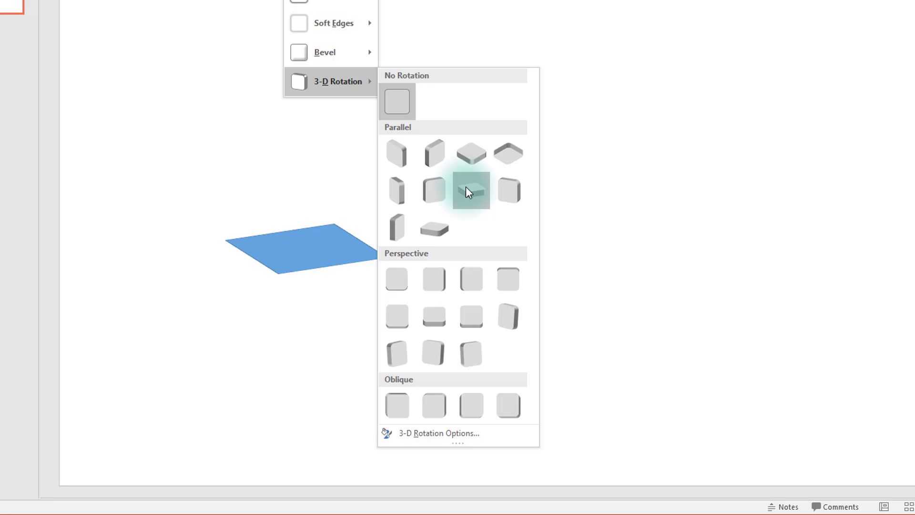
click(465, 187)
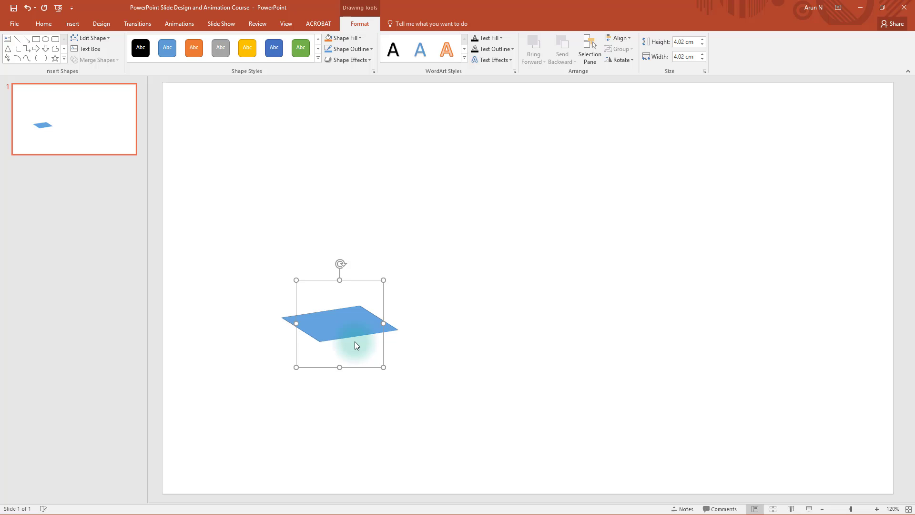
Step: Give the square a 3-D Format depth of 32 pt to make a slab
right_click(346, 323)
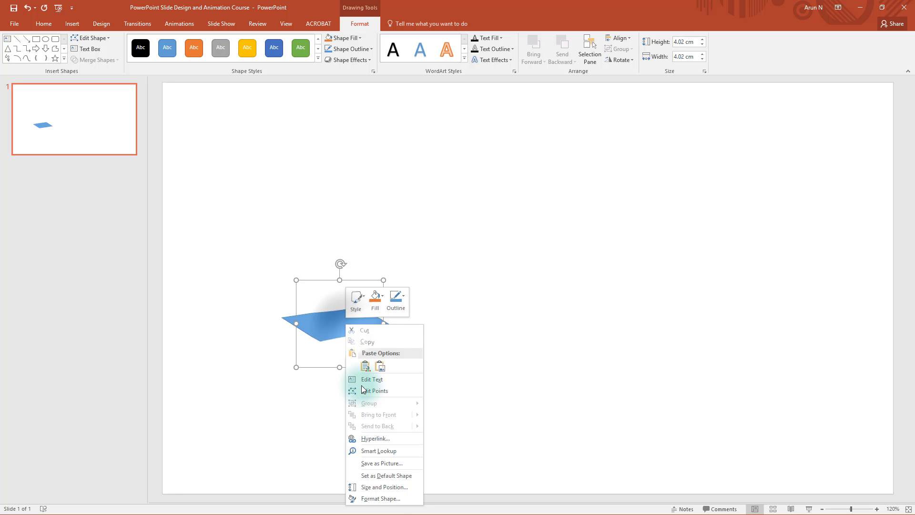
click(395, 498)
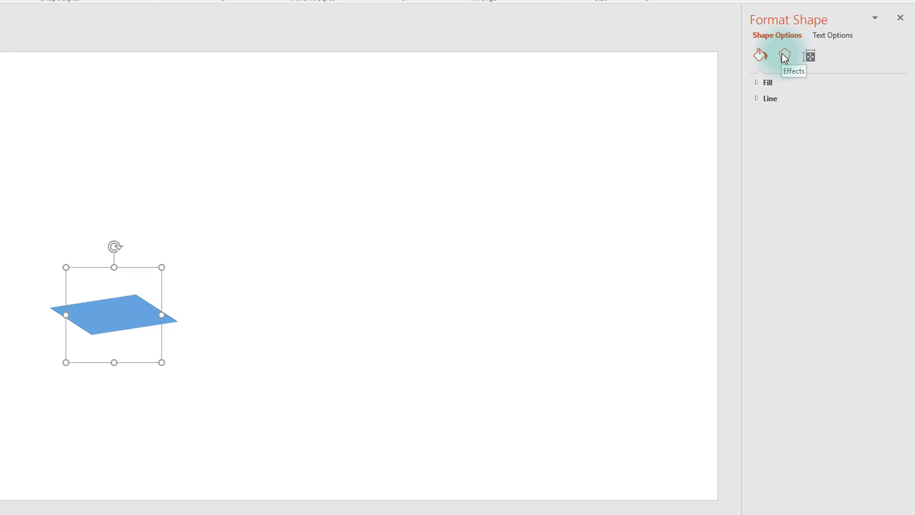
click(784, 56)
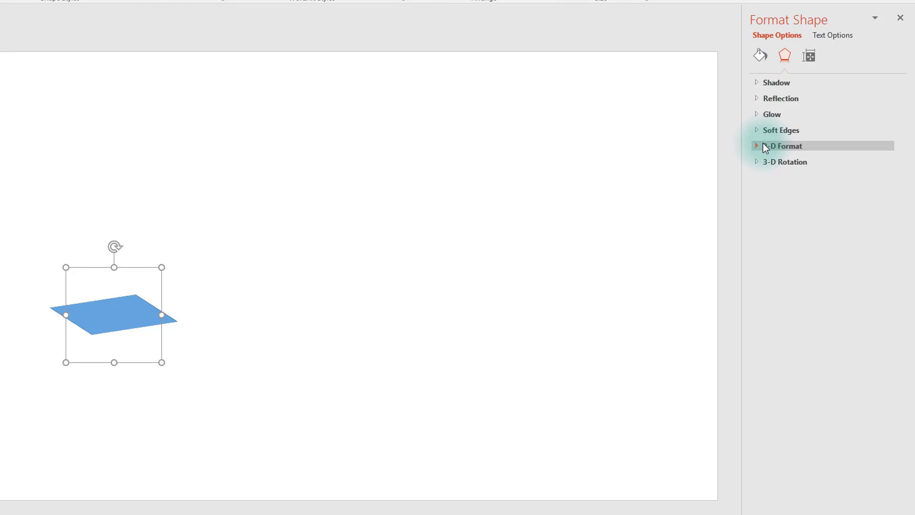
click(761, 145)
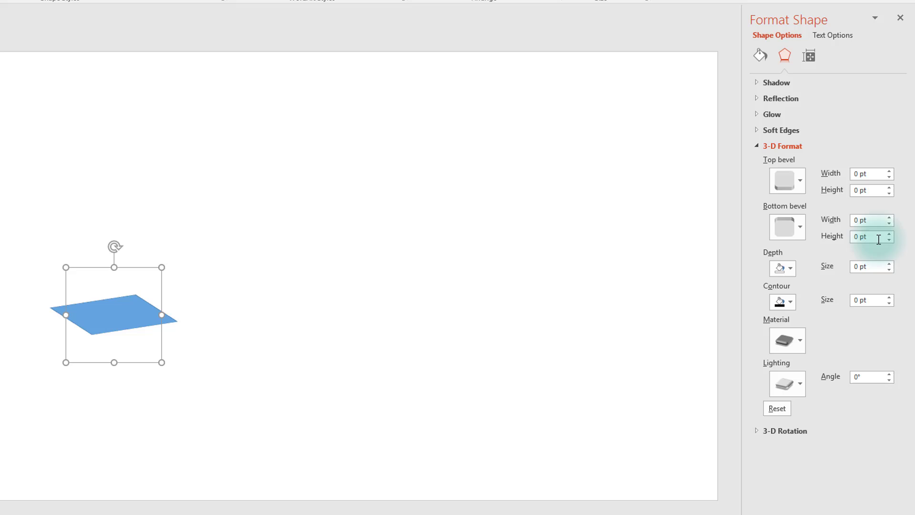
click(889, 264)
click(889, 264)
click(889, 264)
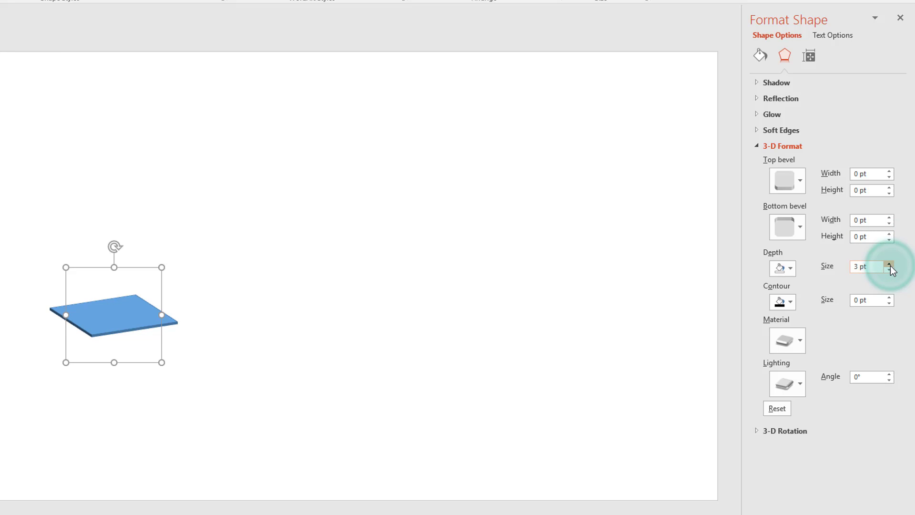
drag(889, 265, 889, 265)
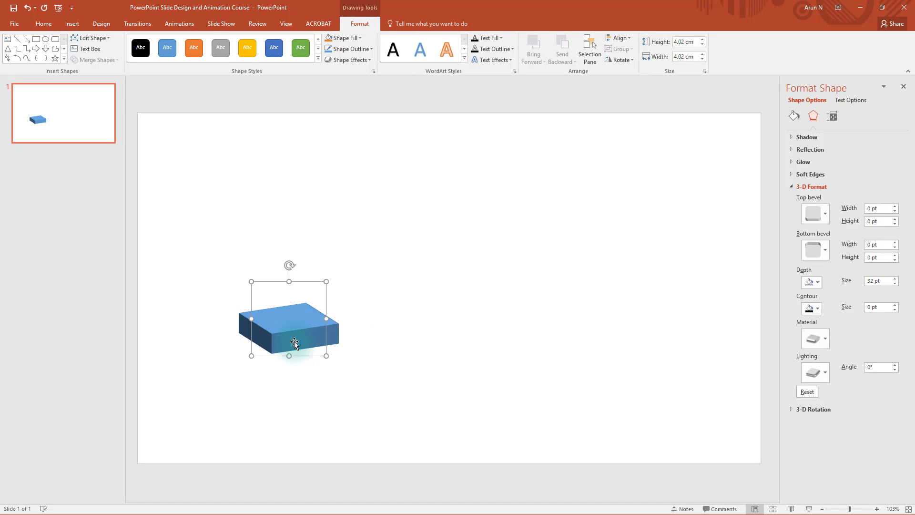
Step: Nudge the slab's X, Y and Z rotation slightly in 3-D Rotation
click(791, 186)
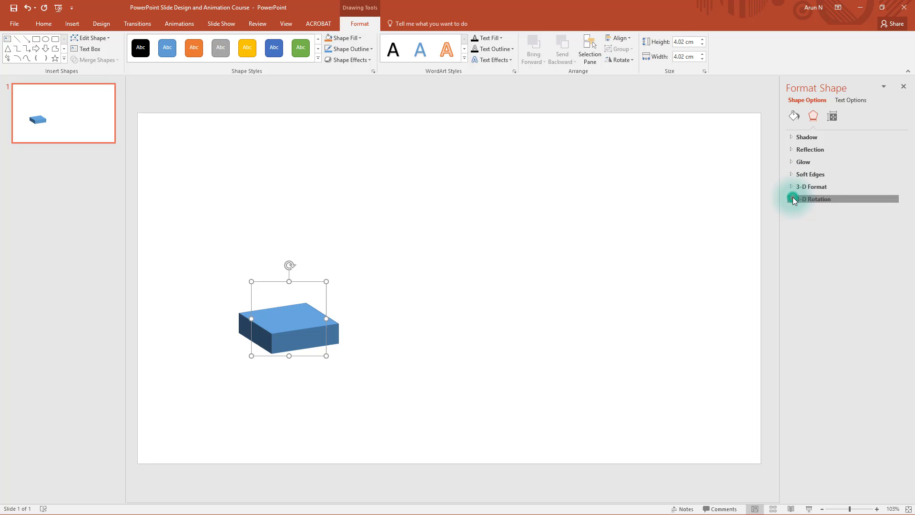
click(793, 198)
click(877, 235)
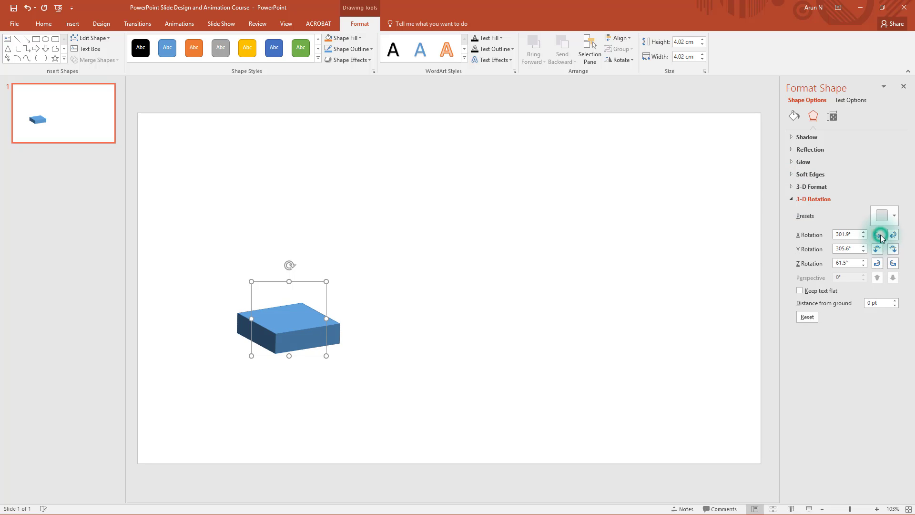
click(878, 234)
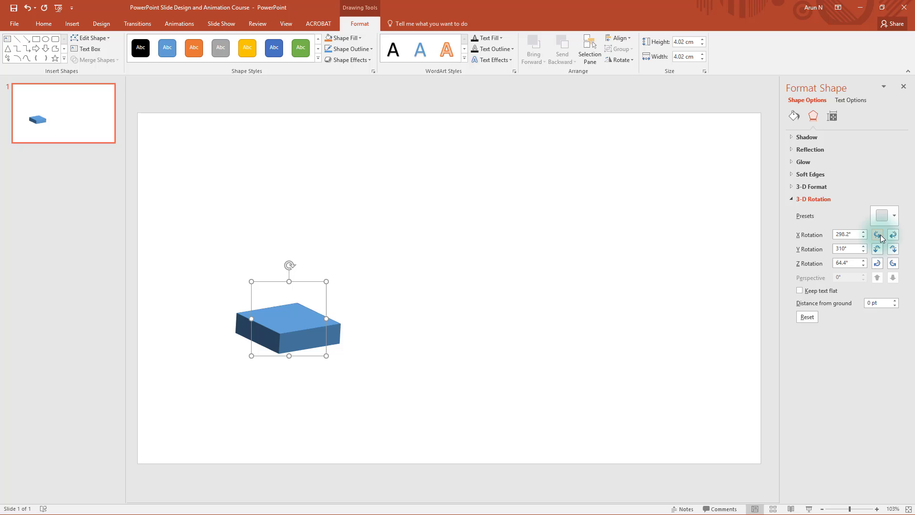
click(877, 249)
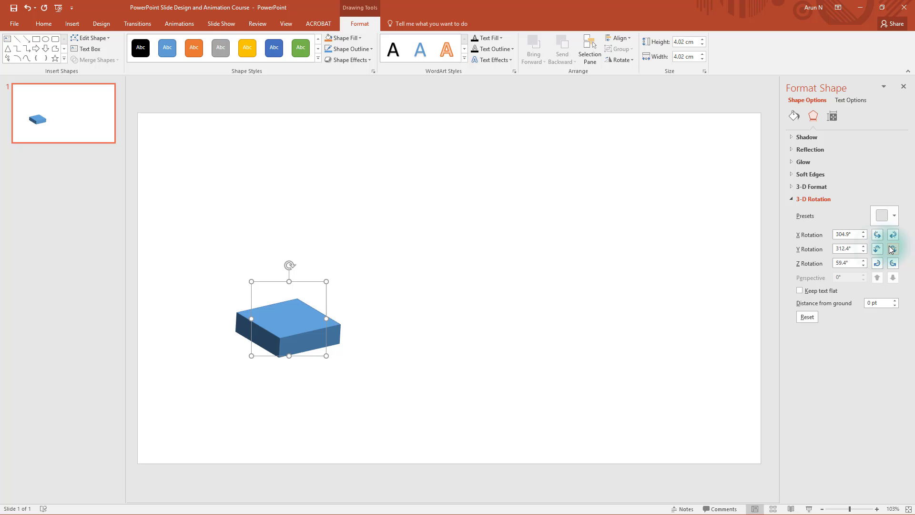
click(893, 249)
click(893, 263)
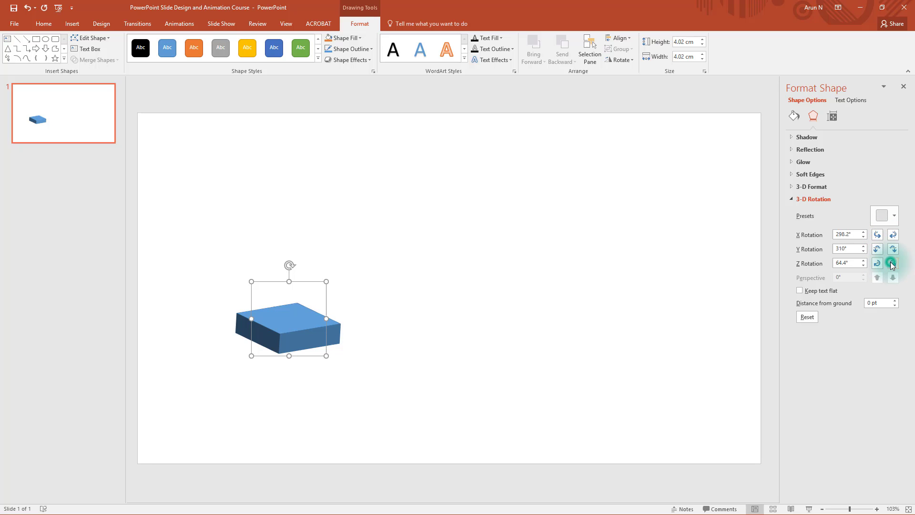
click(662, 267)
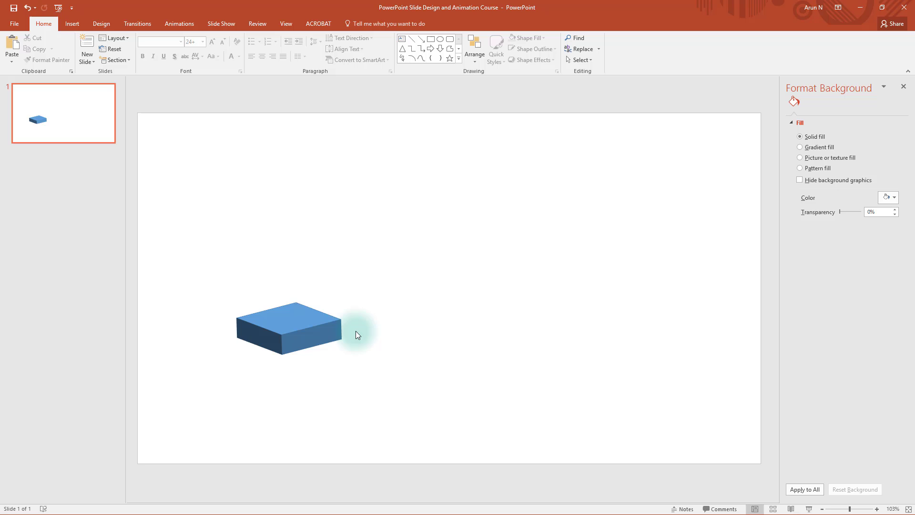
Step: Try No Outline on the slab, then undo the change
click(289, 316)
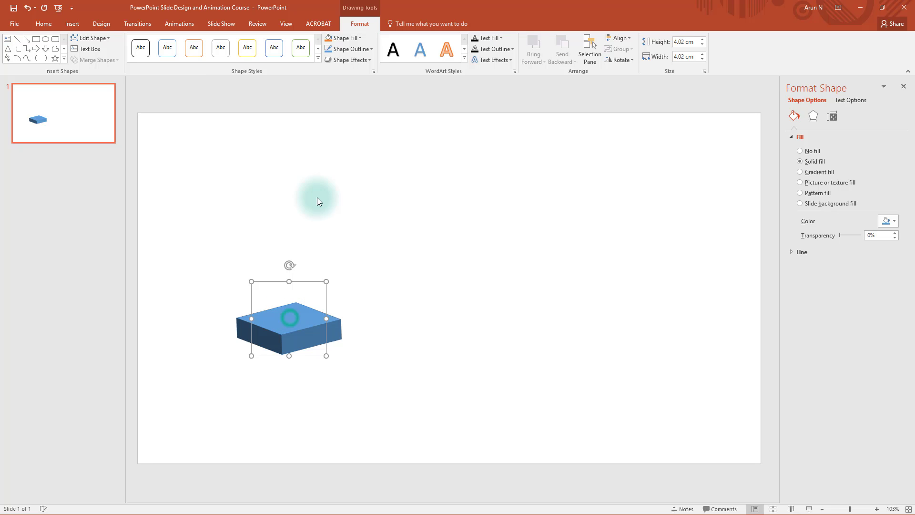
click(373, 47)
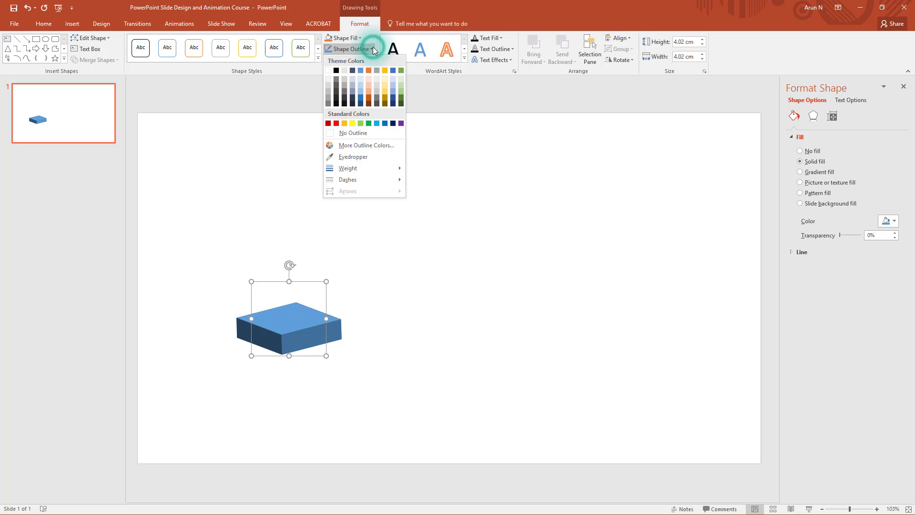
click(371, 135)
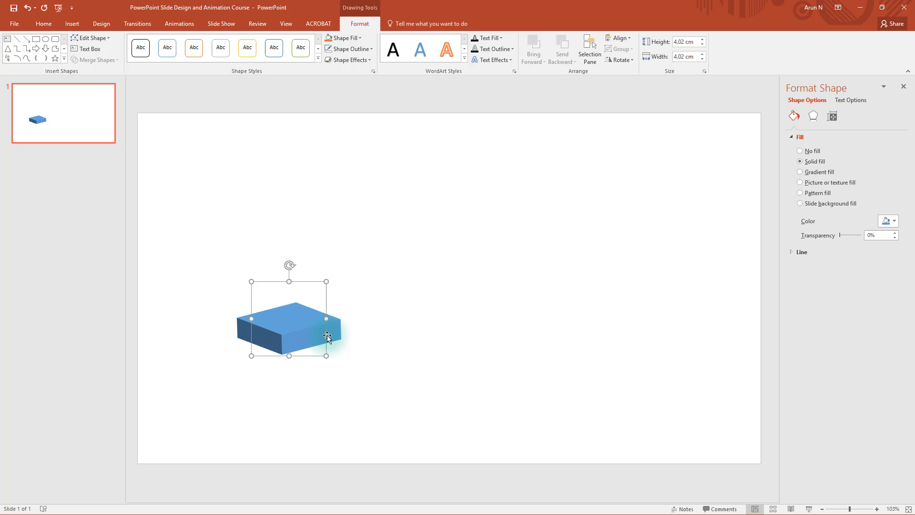
click(360, 48)
click(474, 250)
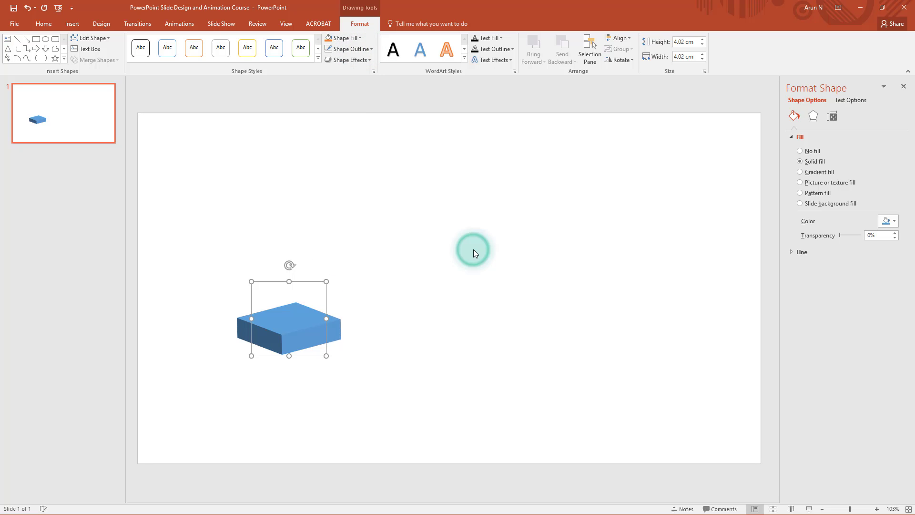
key(ctrl+z)
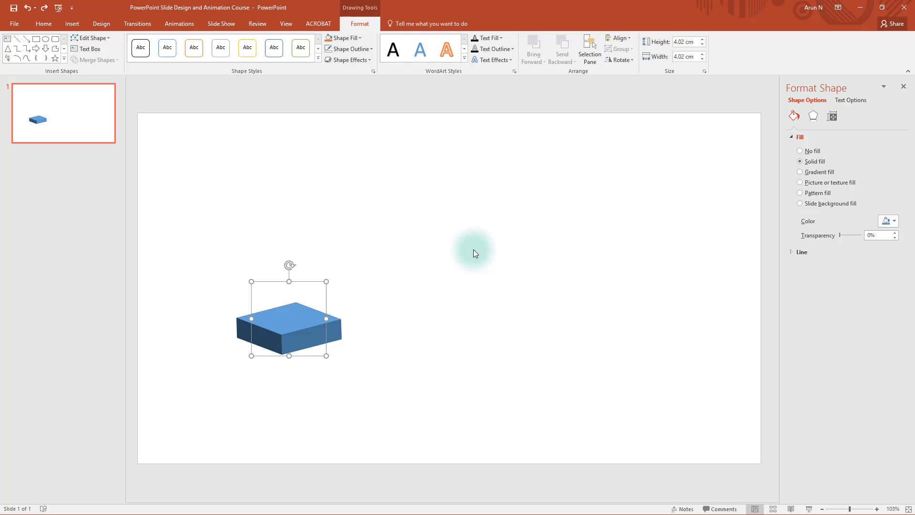
Step: Draw a blue oval circle above the 3D block and remove its outline
click(474, 253)
click(72, 23)
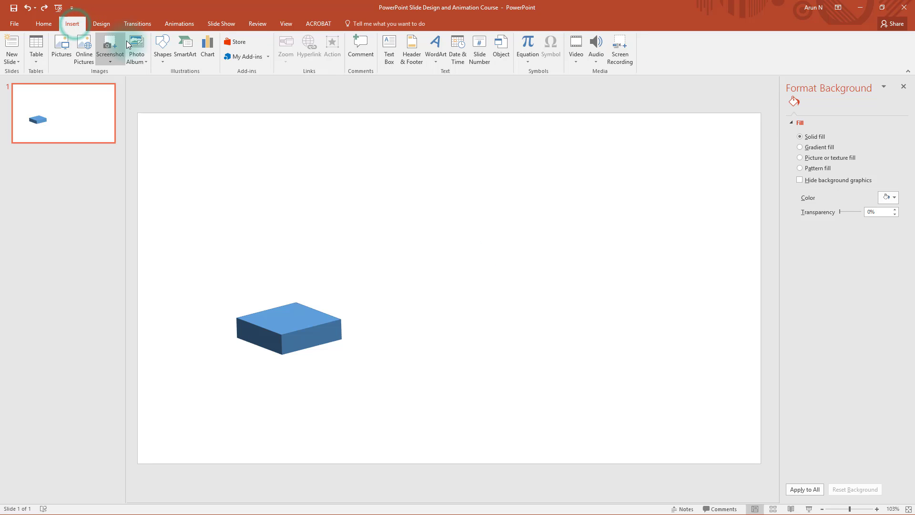
click(163, 52)
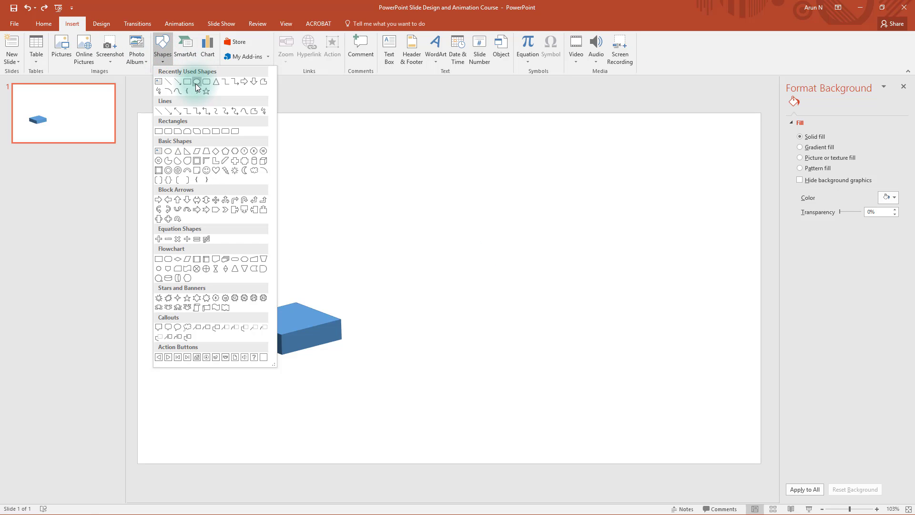
click(195, 84)
drag(270, 185, 297, 229)
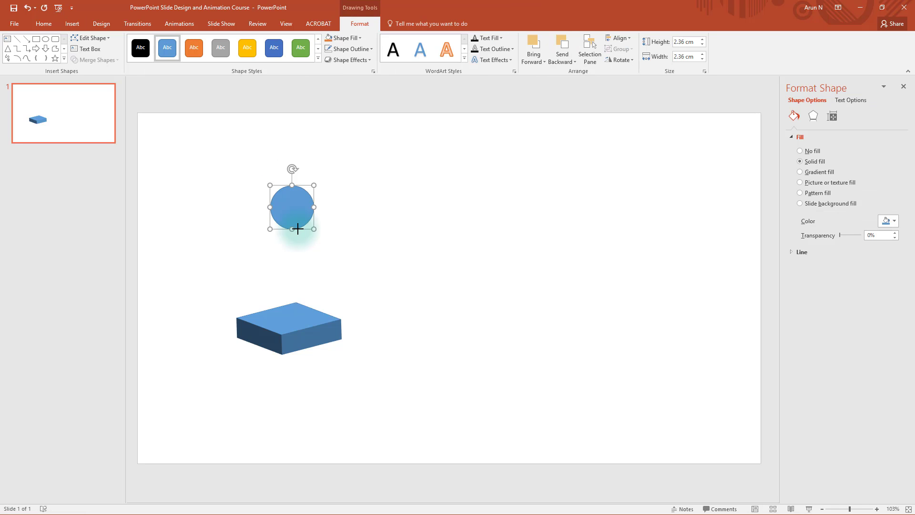
click(359, 48)
click(369, 134)
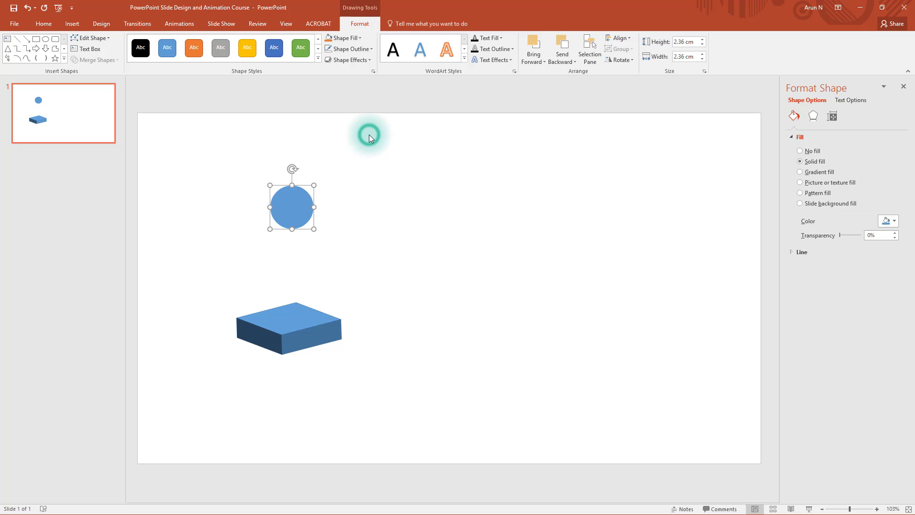
click(409, 270)
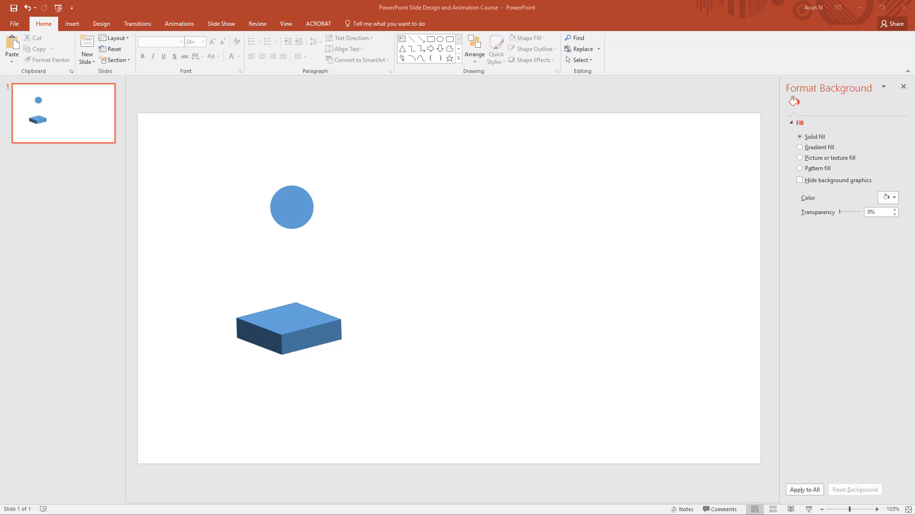
Step: Paste the location-pin icon onto the circle's centre and group them together
key(ctrl+c)
click(413, 197)
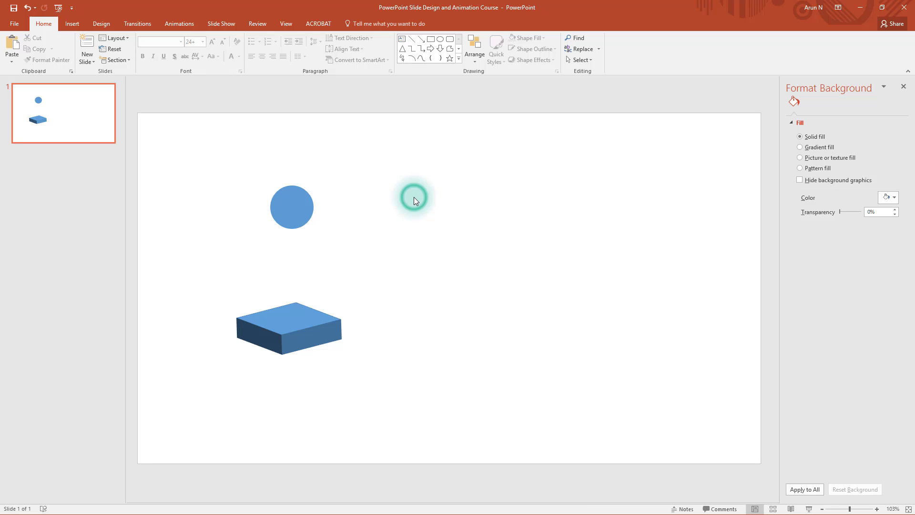
key(ctrl+v)
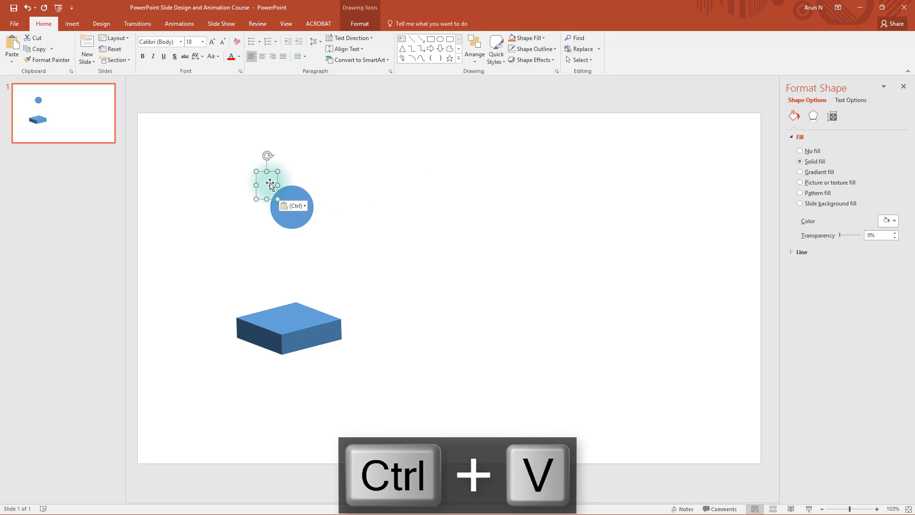
drag(269, 185, 295, 204)
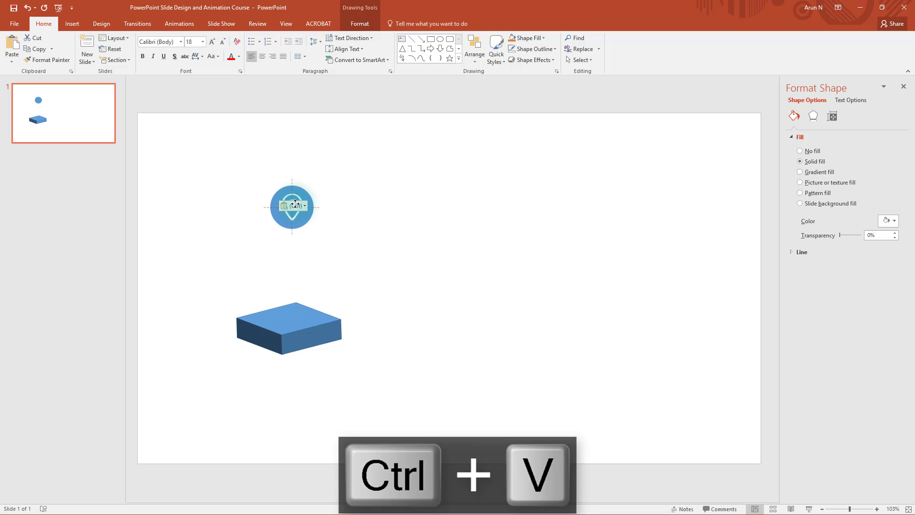
click(357, 229)
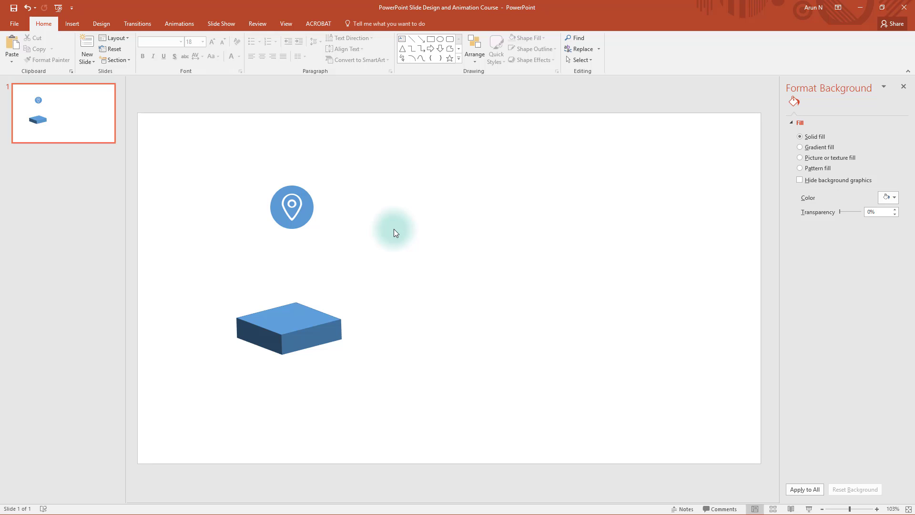
drag(249, 172, 343, 245)
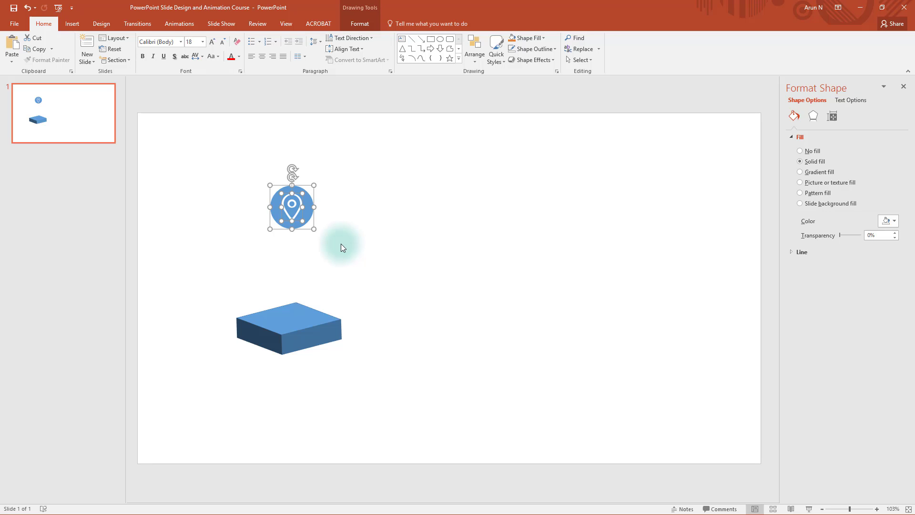
key(ctrl+g)
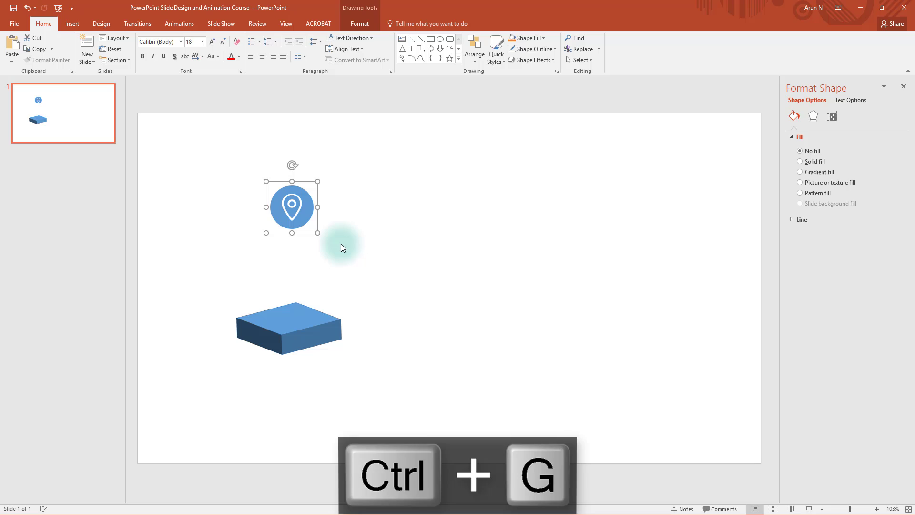
Step: Align Center the pin group and the 3D block horizontally
click(329, 269)
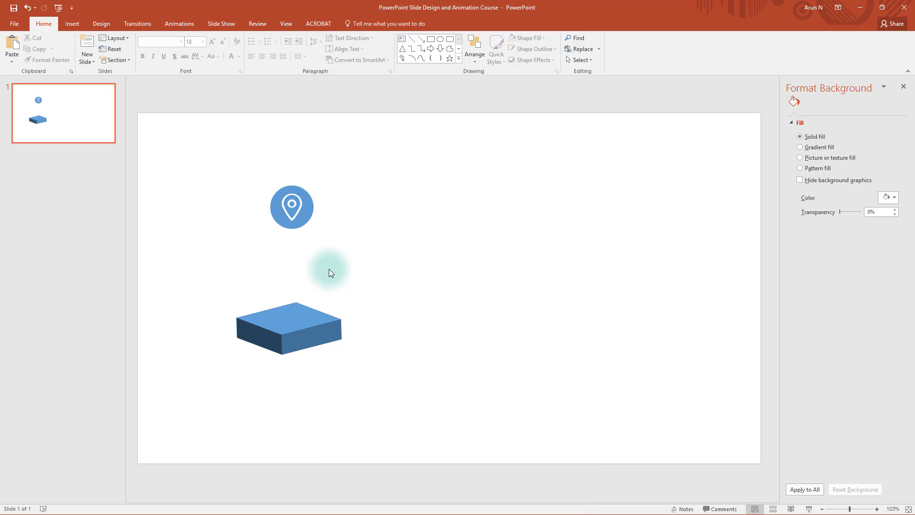
click(302, 216)
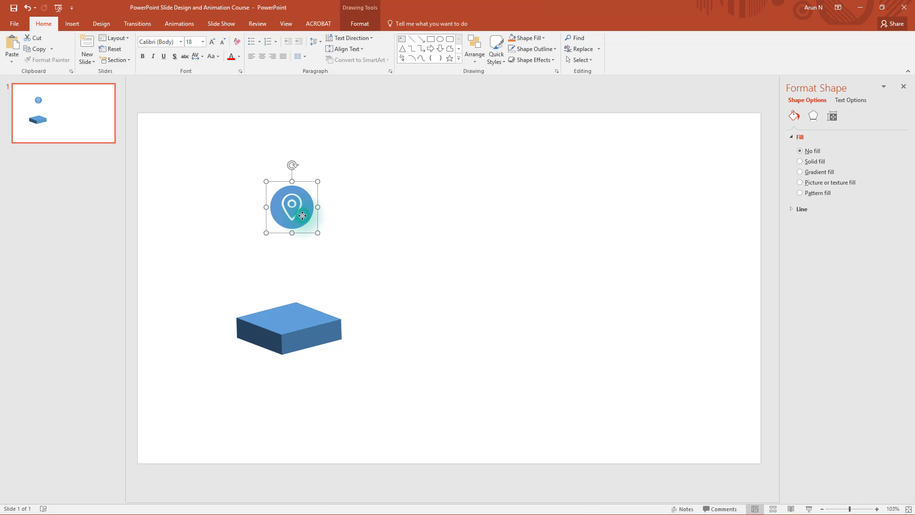
shift+click(295, 342)
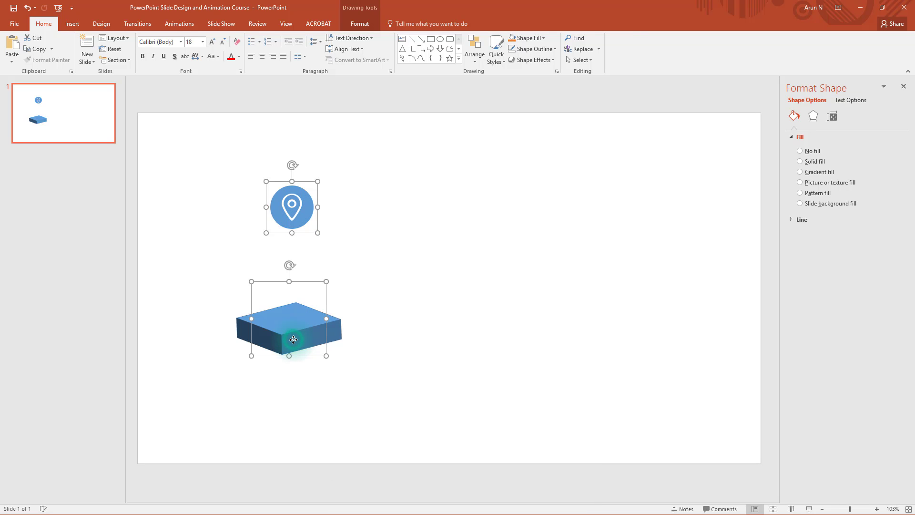
click(476, 56)
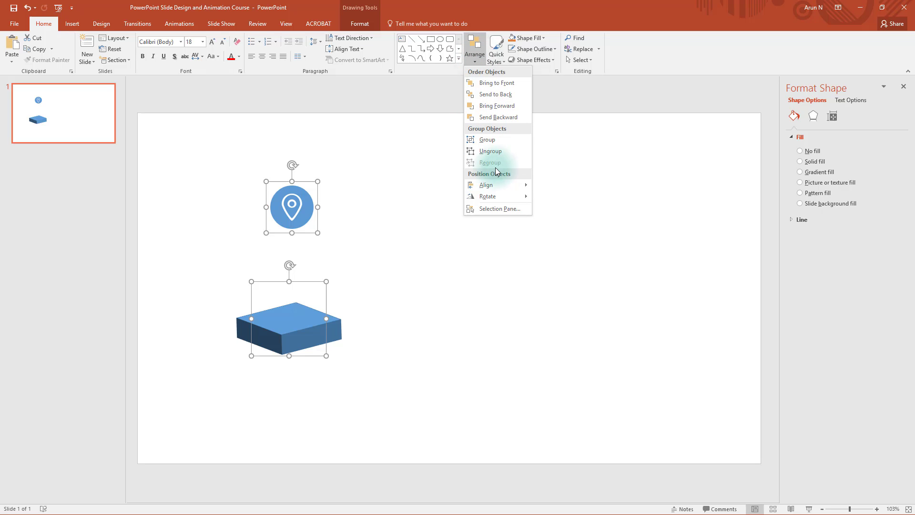
mouse_move(509, 185)
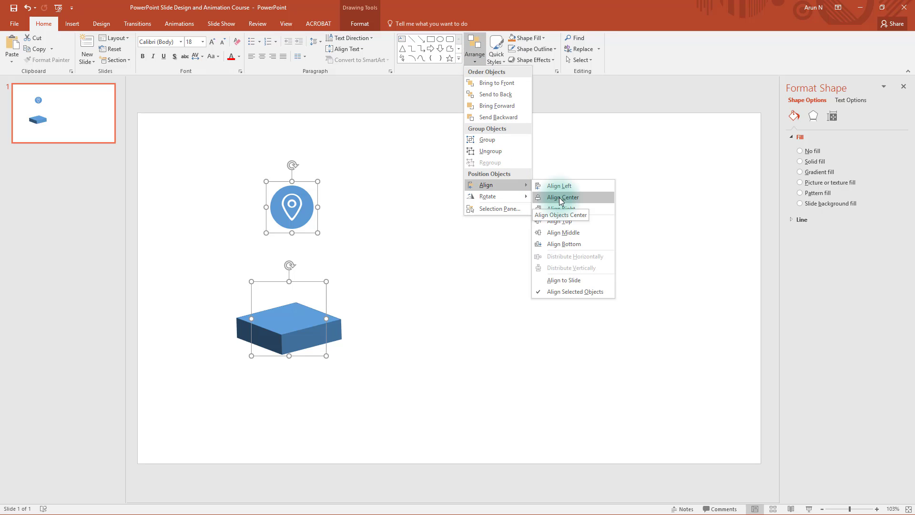
click(558, 197)
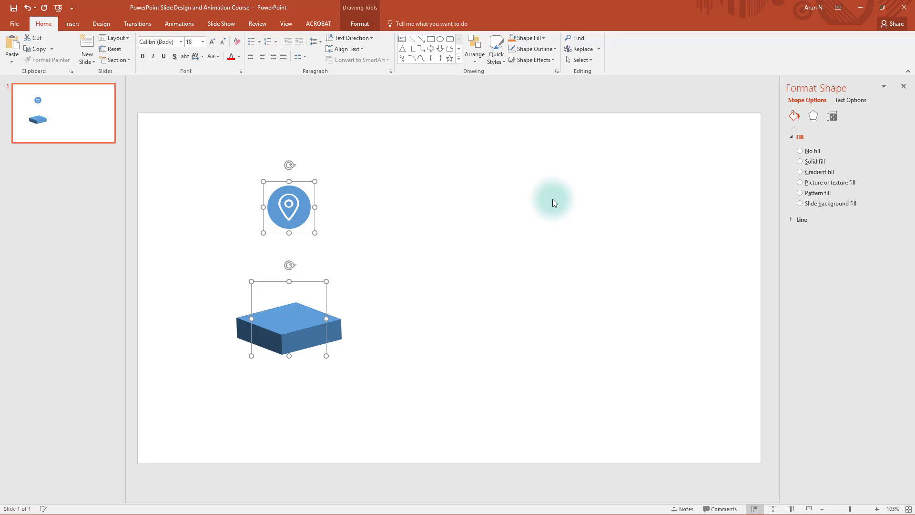
click(459, 180)
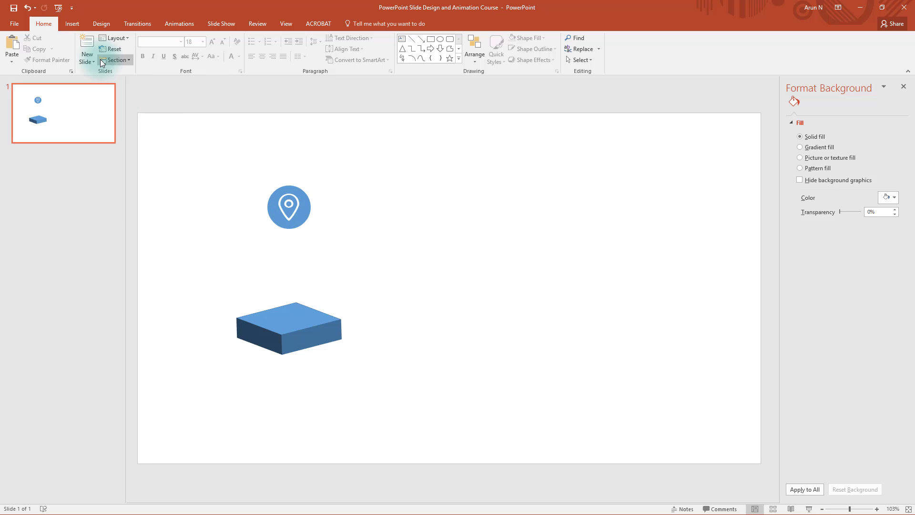
click(72, 25)
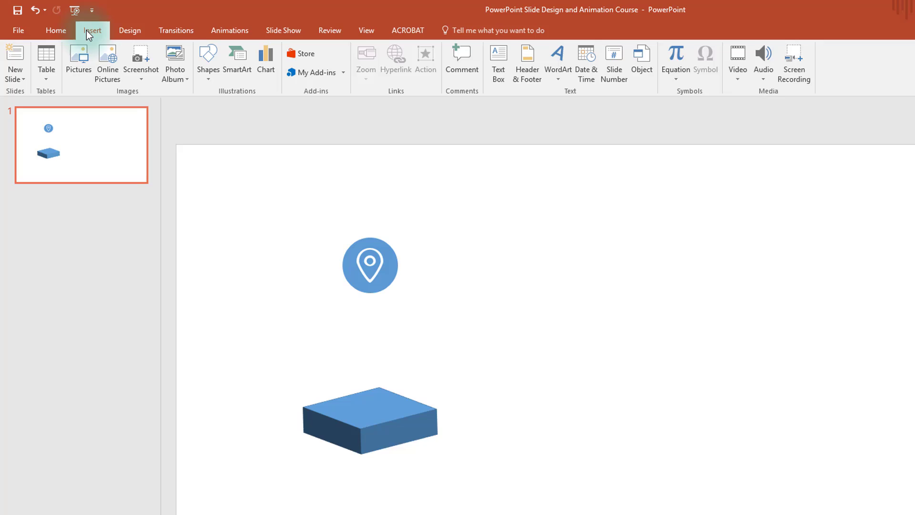
click(210, 79)
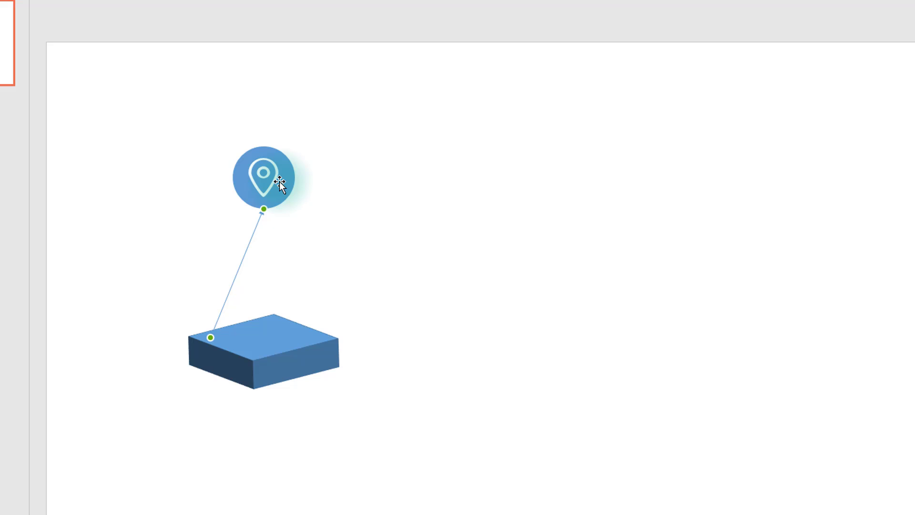
drag(306, 180, 665, 166)
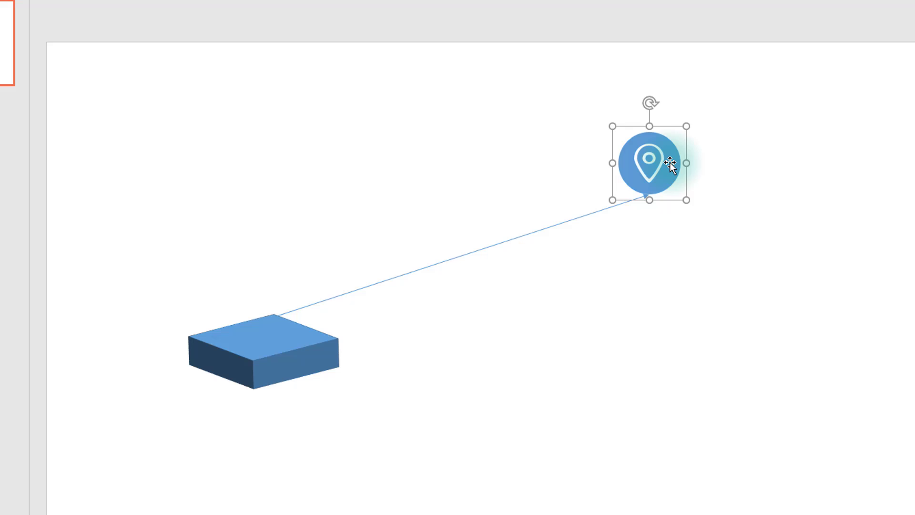
drag(668, 162, 163, 146)
click(355, 224)
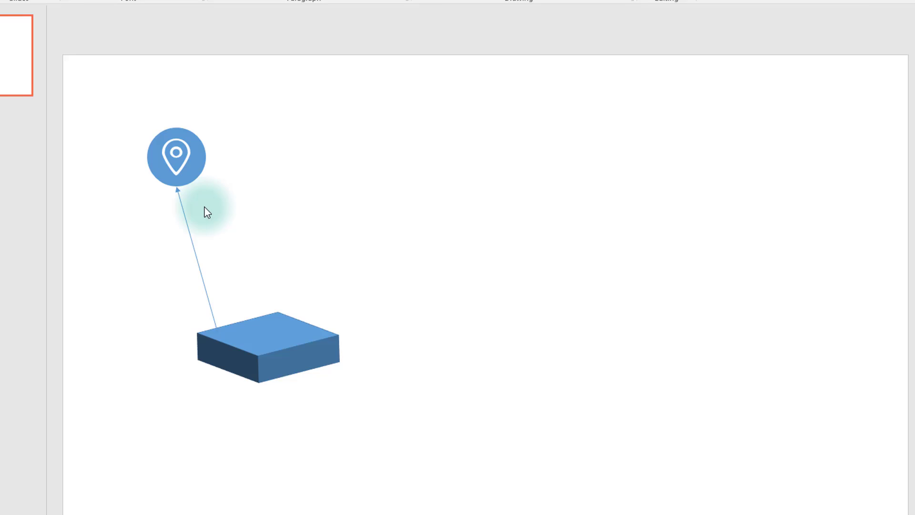
key(ctrl+z)
key(ctrl+z)
key(ctrl+z)
key(ctrl+z)
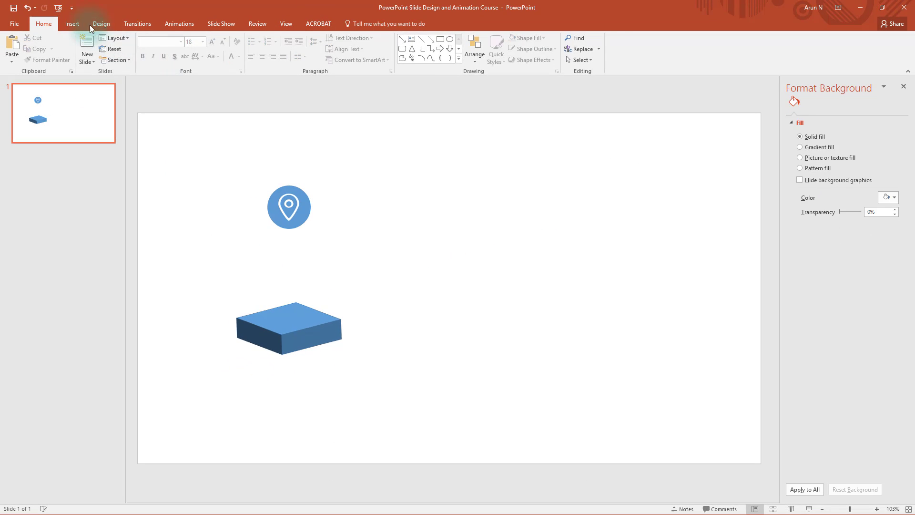
Step: Draw a line arrow from the pin circle's bottom down to the 3D block
click(74, 24)
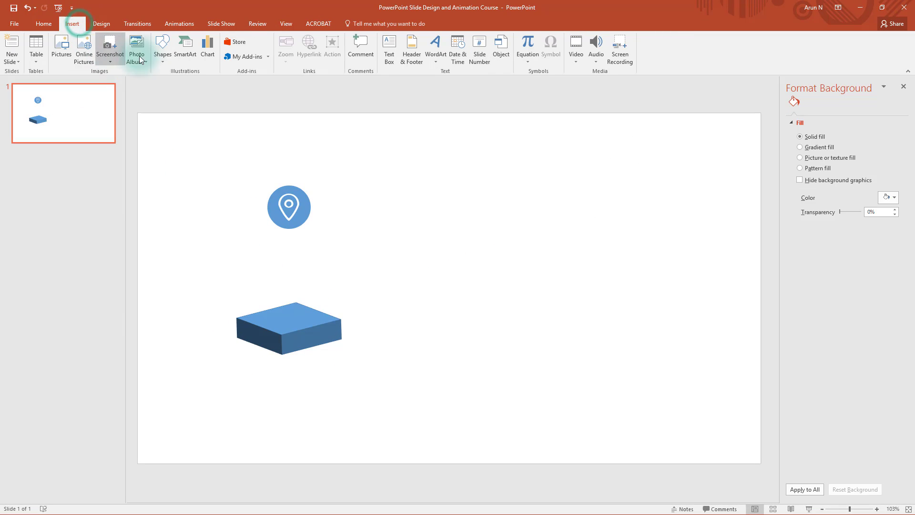
click(163, 50)
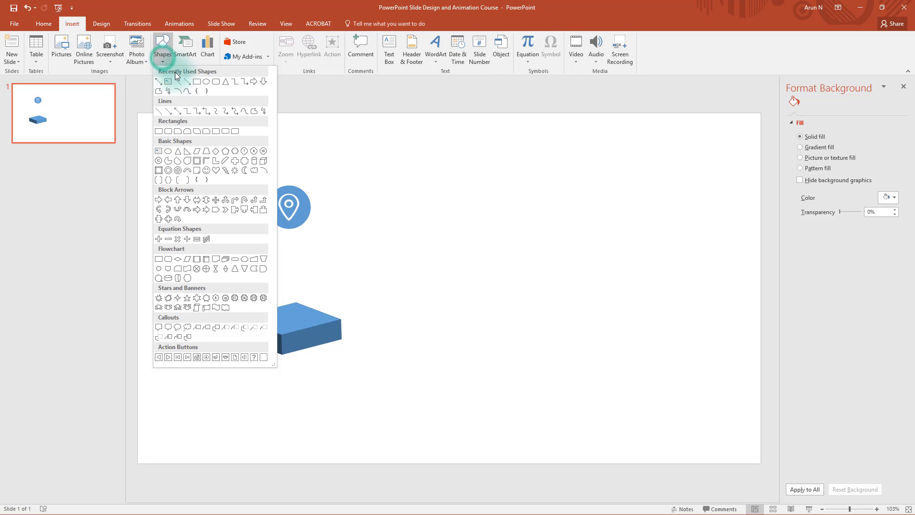
click(178, 111)
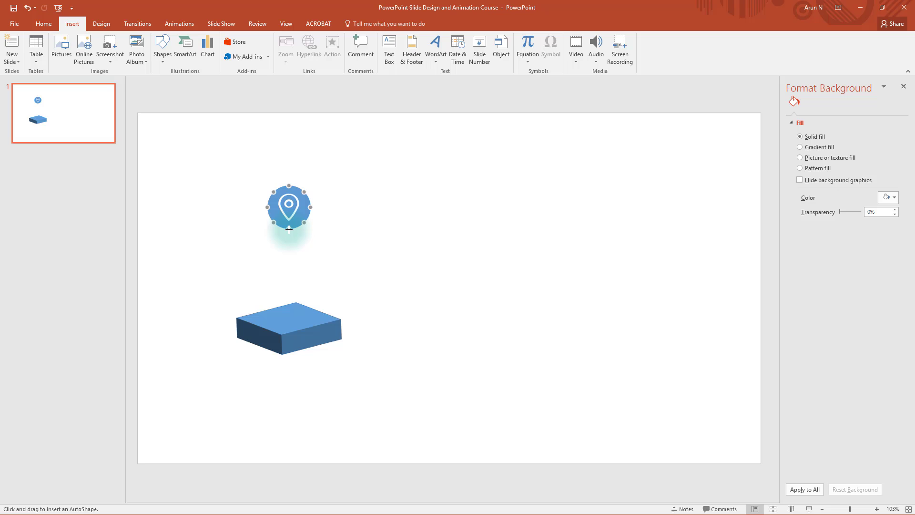
drag(289, 229, 278, 312)
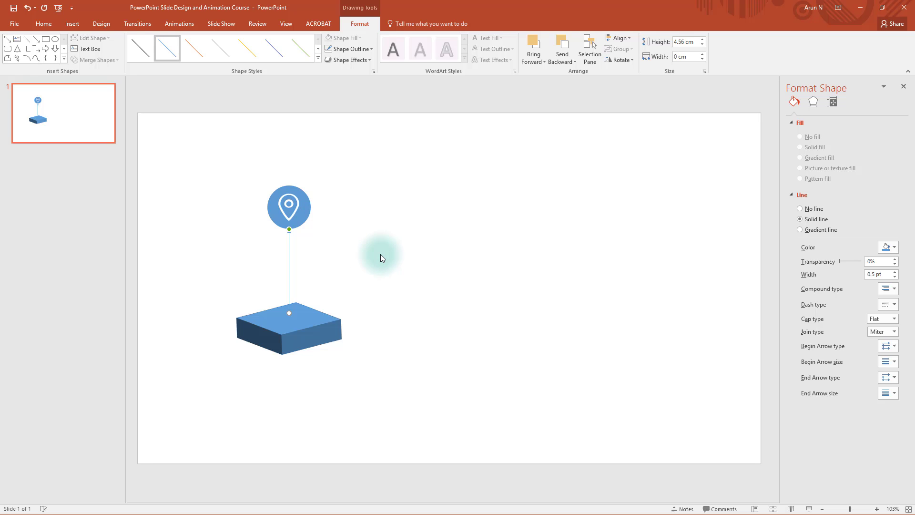
Step: Make the connector a 3 pt round-dotted line
click(895, 272)
click(895, 272)
click(895, 272)
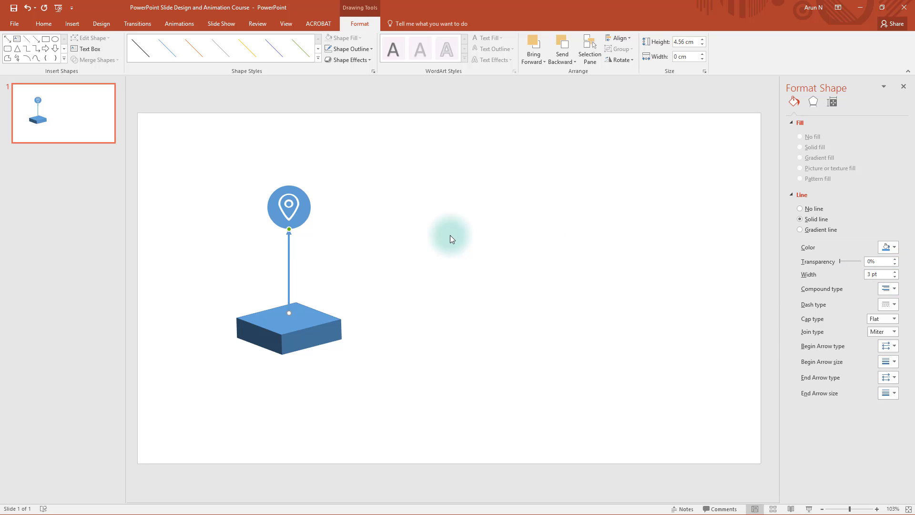
ctrl+scroll(324, 200, up, 10)
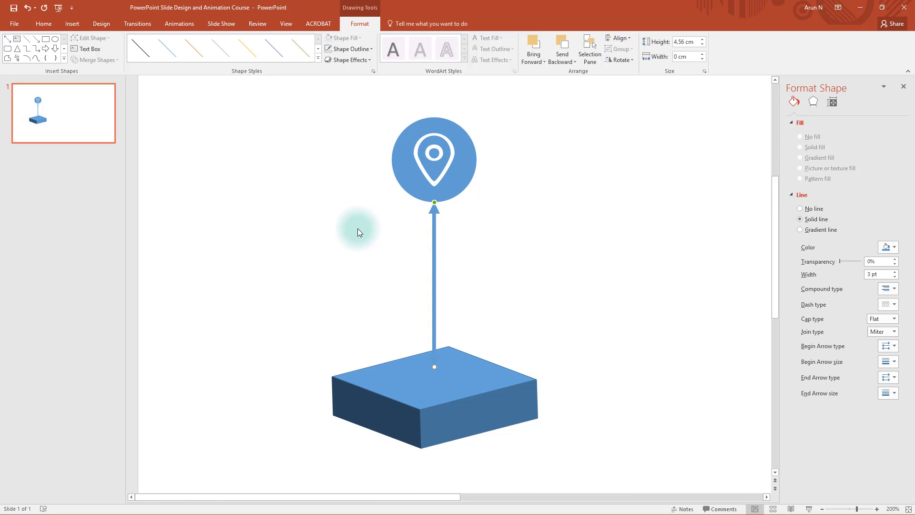
click(894, 304)
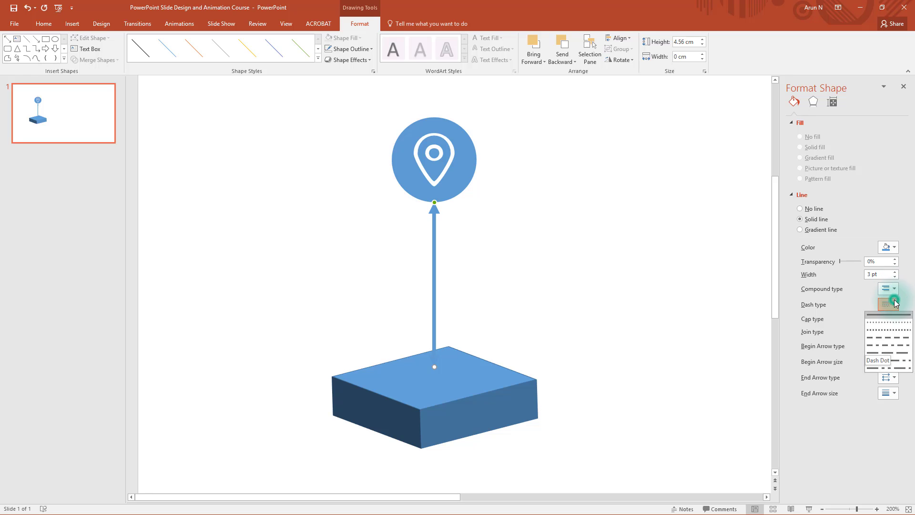
click(882, 321)
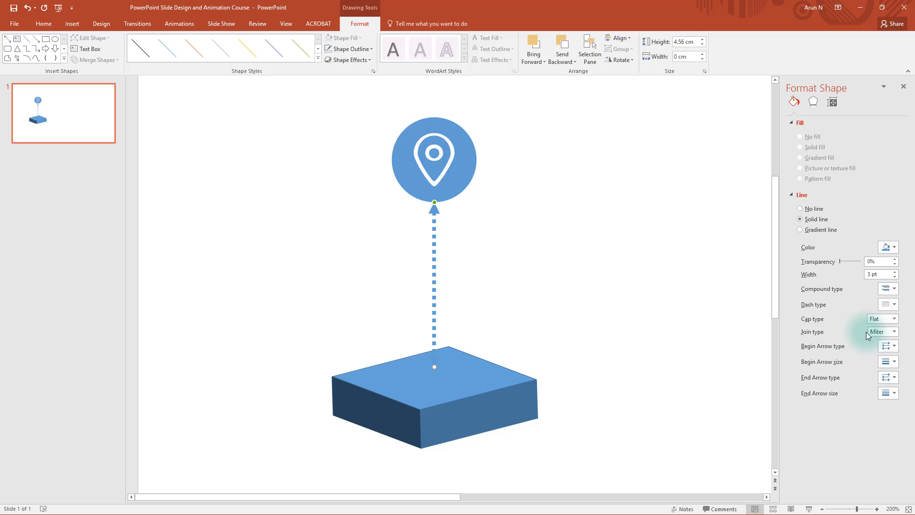
Step: Set round cap and join types and oval begin and end arrows
click(884, 319)
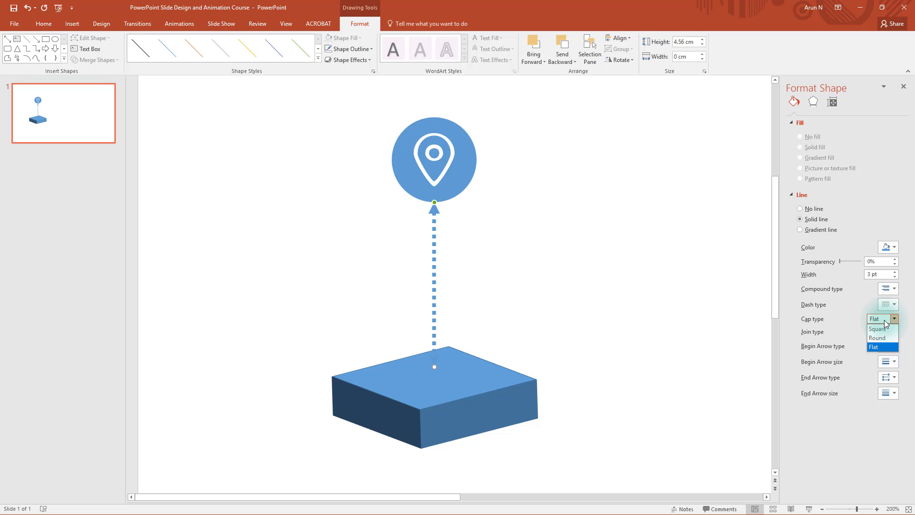
click(884, 343)
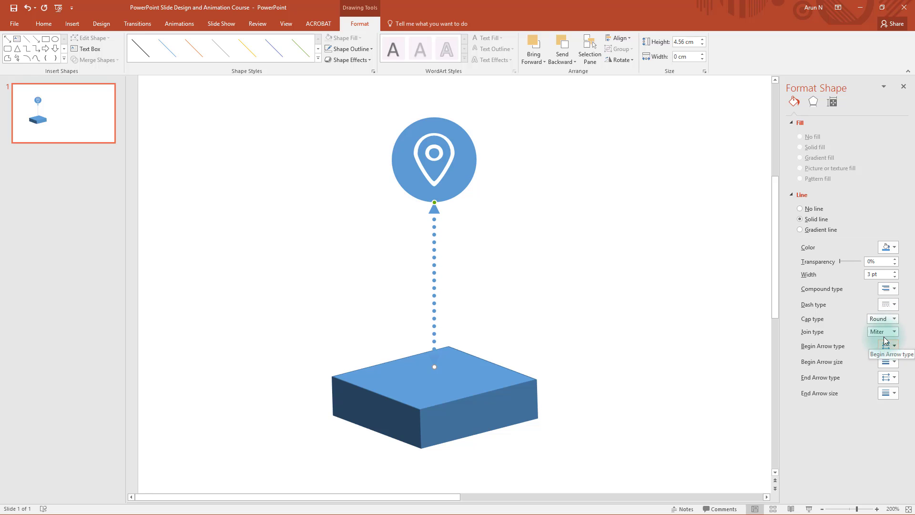
click(887, 332)
click(882, 341)
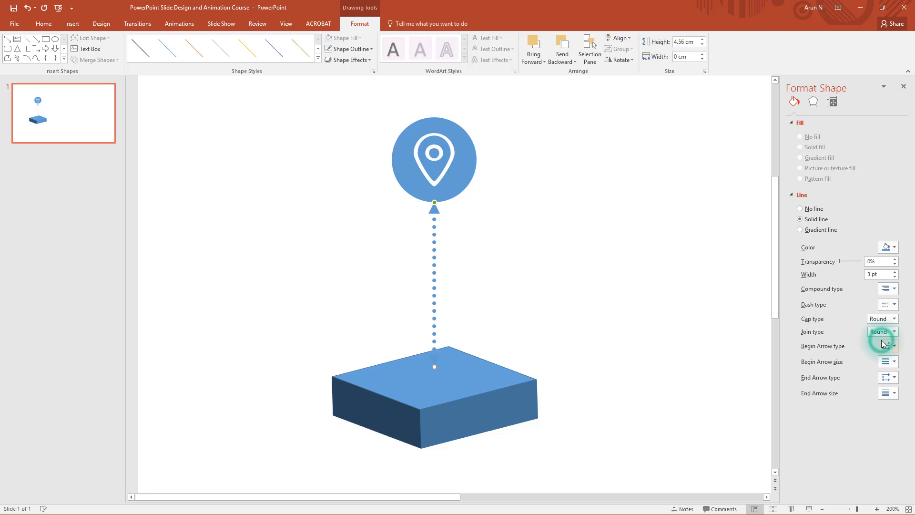
click(888, 346)
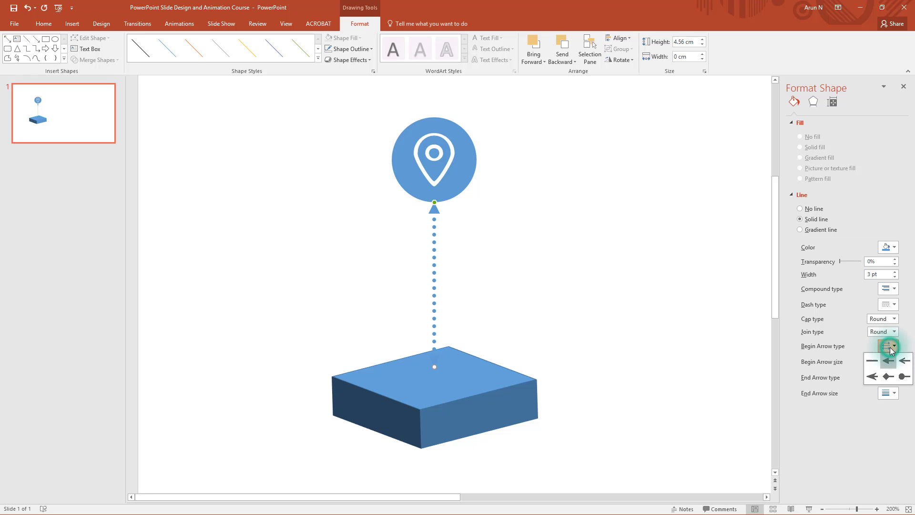
click(902, 375)
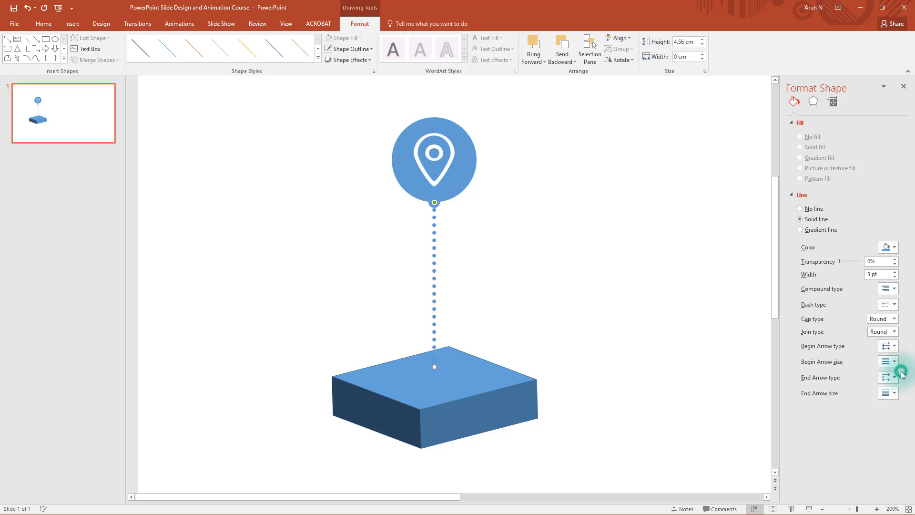
click(893, 379)
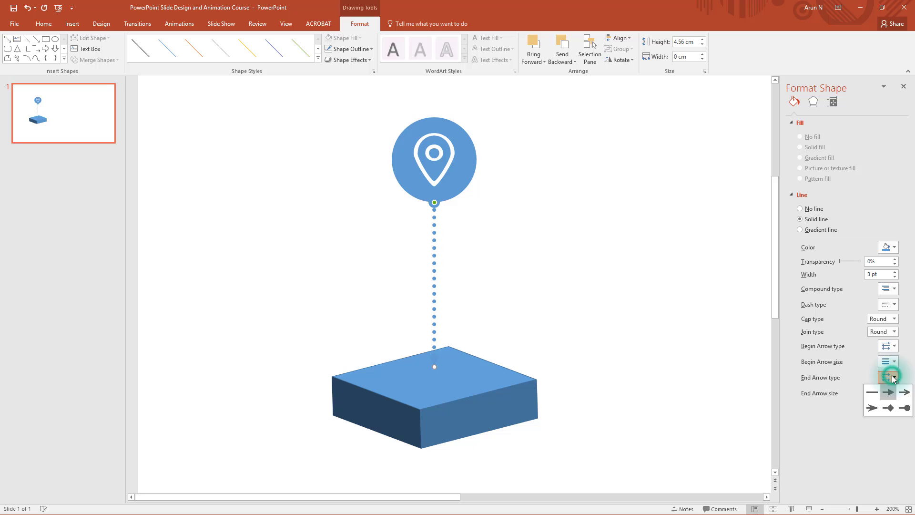
click(904, 409)
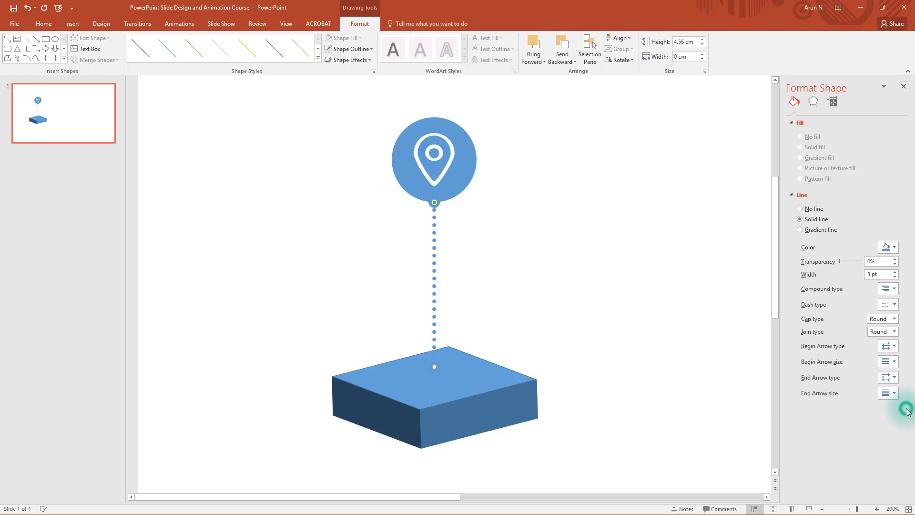
Step: Change the dotted connector's line colour to grey
click(599, 373)
click(550, 286)
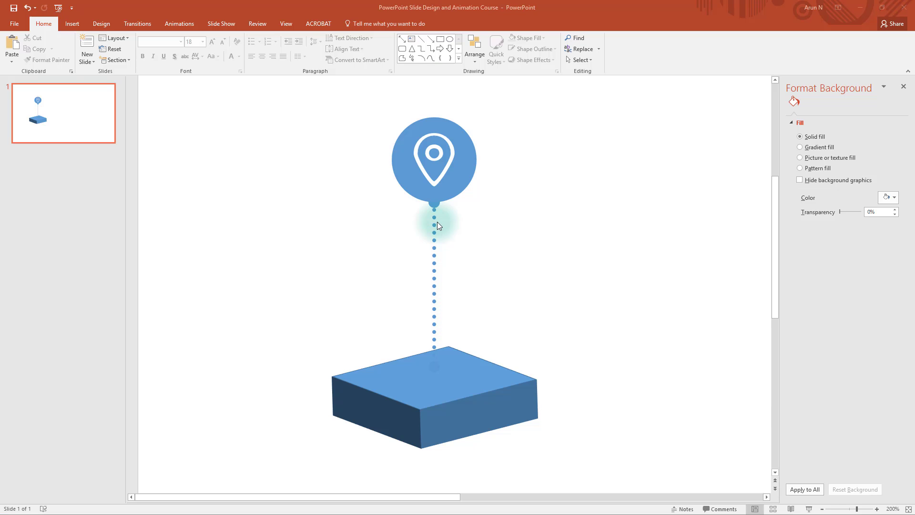
click(434, 257)
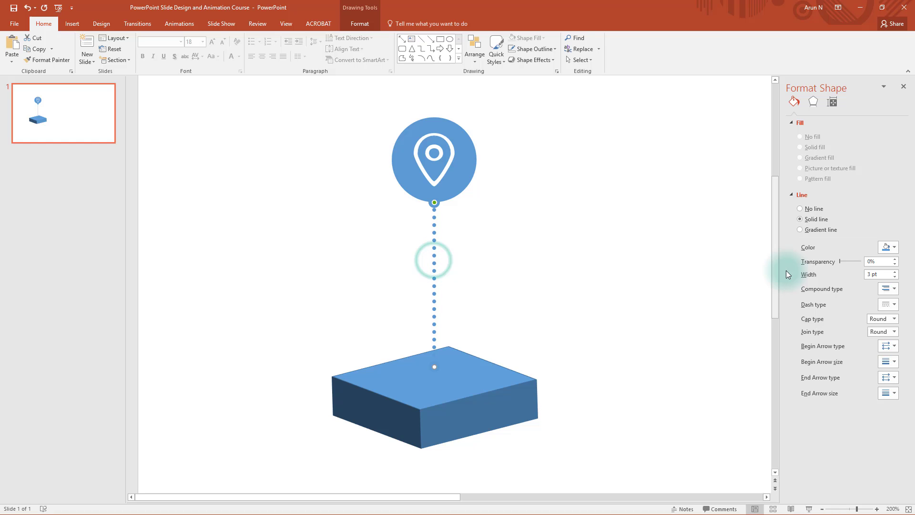
click(892, 248)
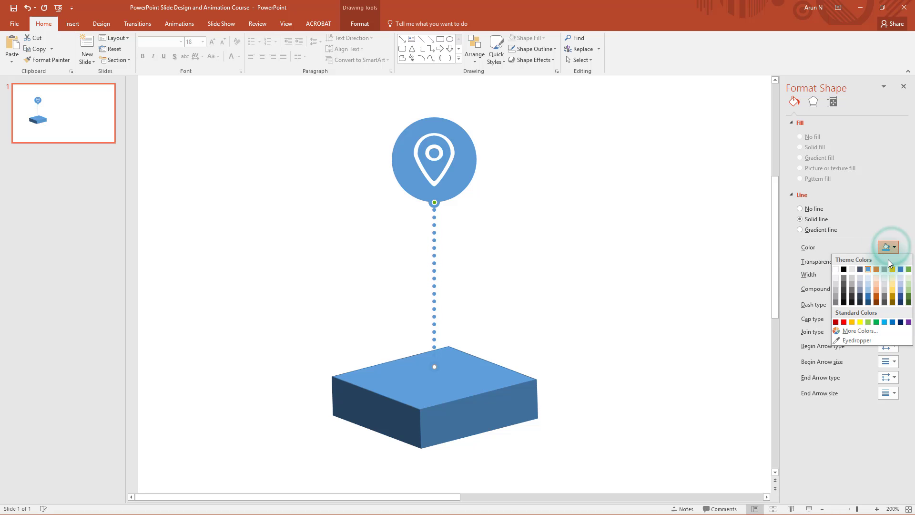
click(881, 270)
click(710, 282)
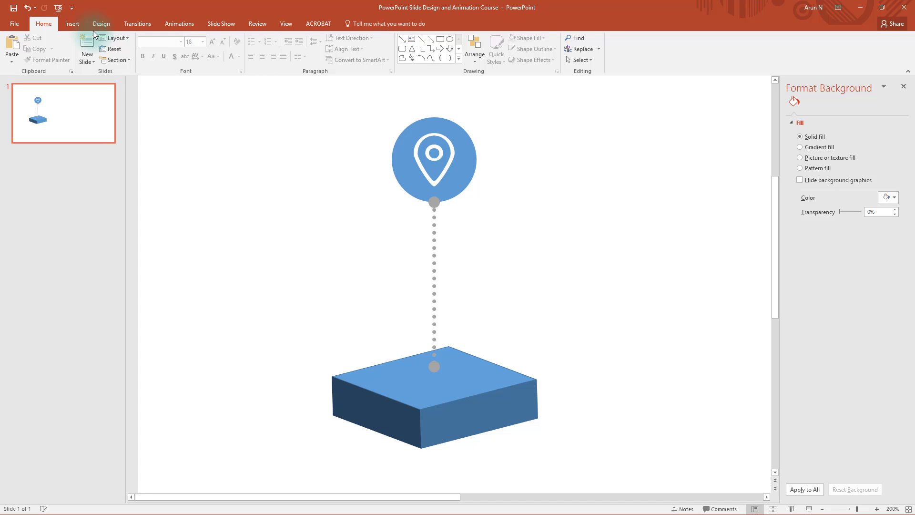
Step: Add a text box reading 'Here goes a few lines of text such as description'
click(69, 24)
click(386, 48)
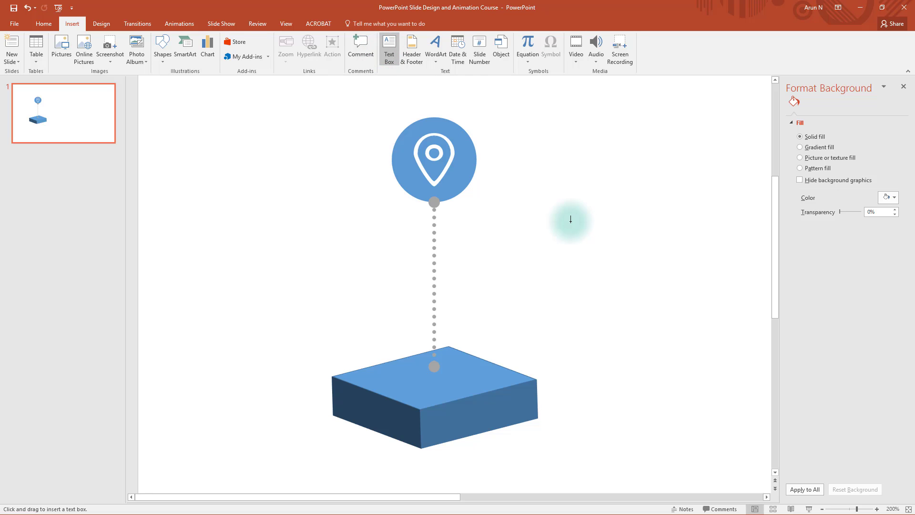
click(552, 223)
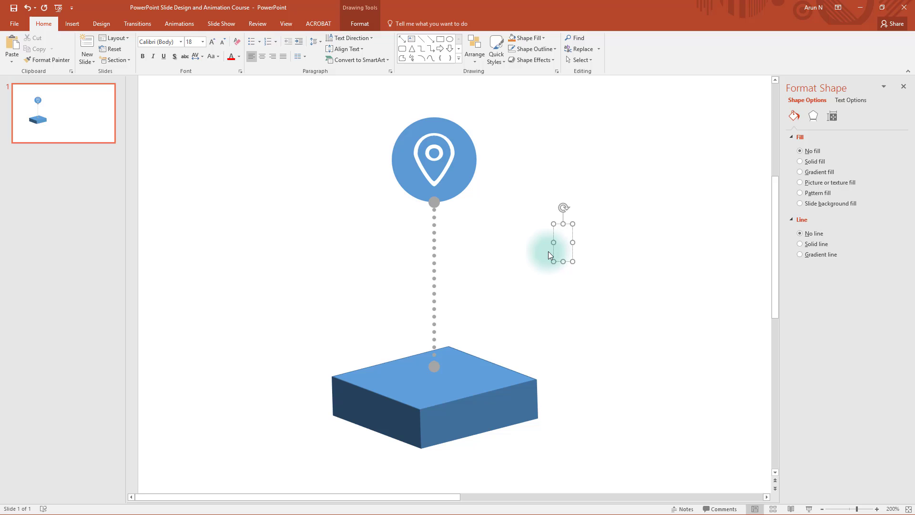
text(Here goes )
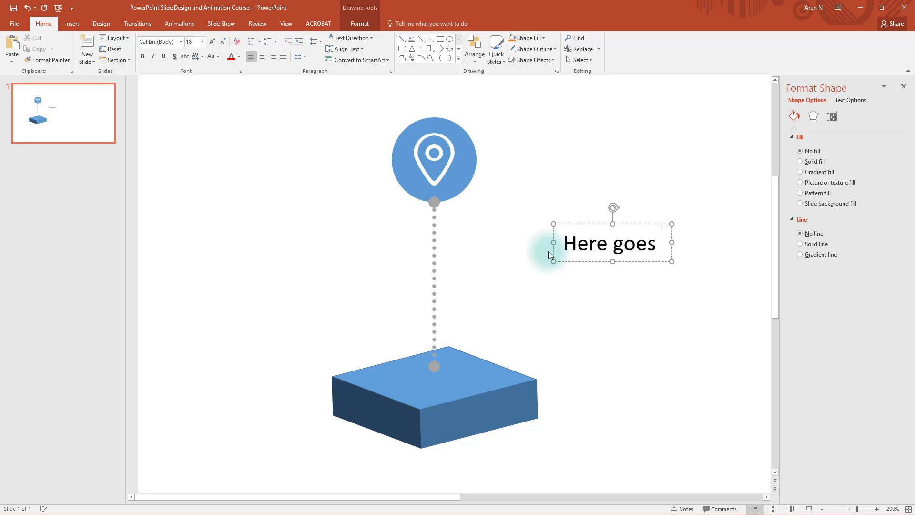
text(a few lines of text such as description)
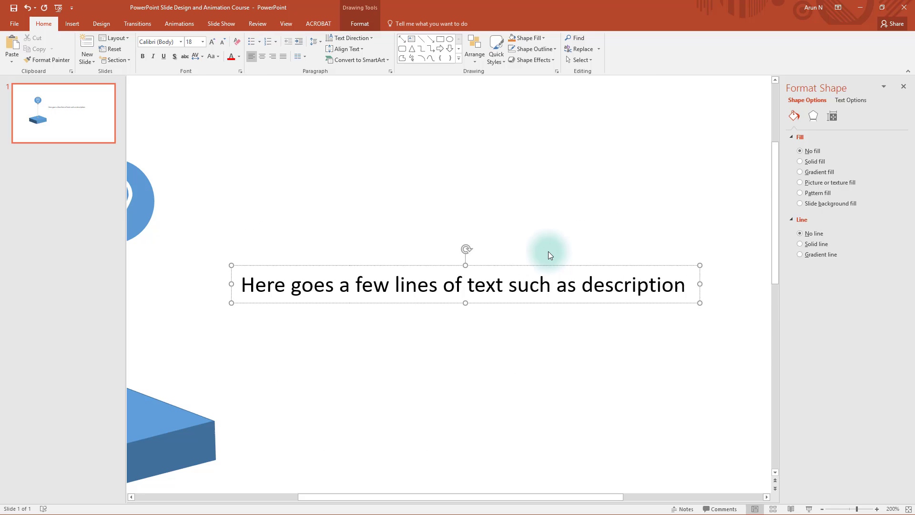
key(Escape)
Step: Narrow the description text box and move it just below the pin circle
scroll(587, 256, down, 5)
drag(653, 241, 435, 251)
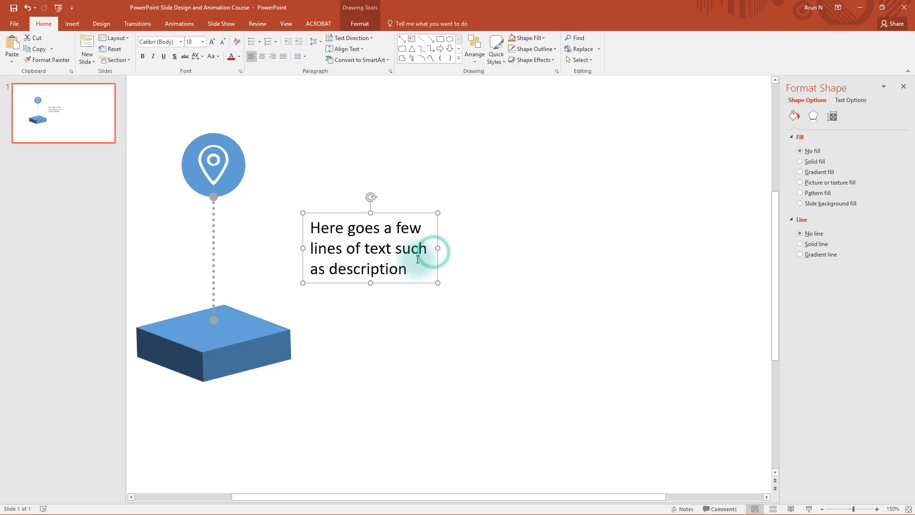
drag(345, 214, 194, 201)
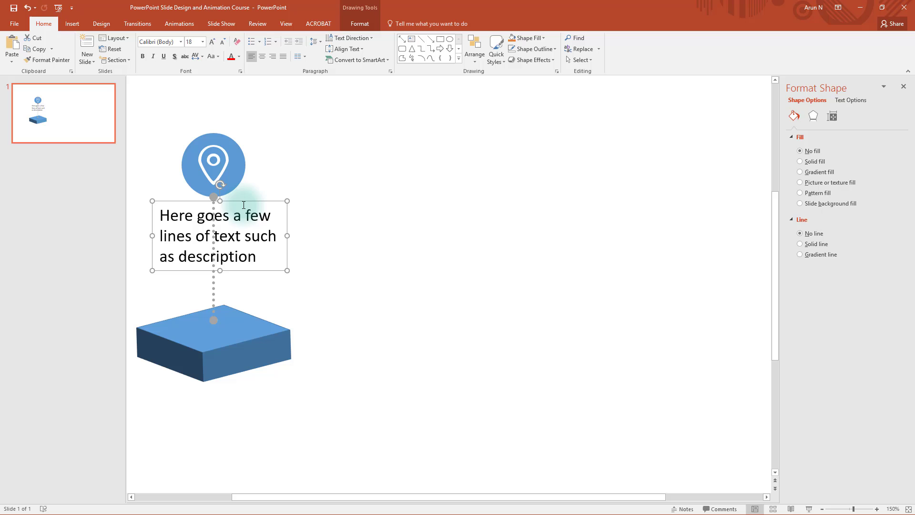
Step: Set the description text to the Lato font and centre it
click(180, 42)
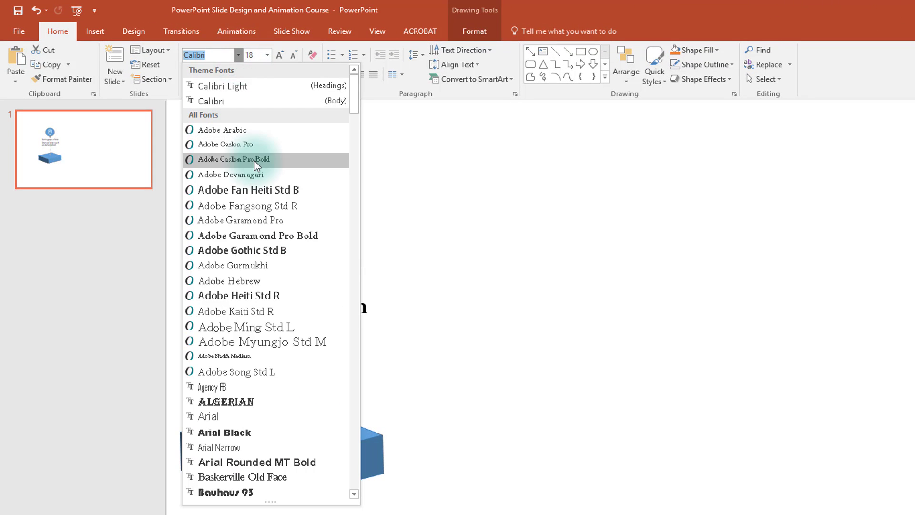
text(Latha)
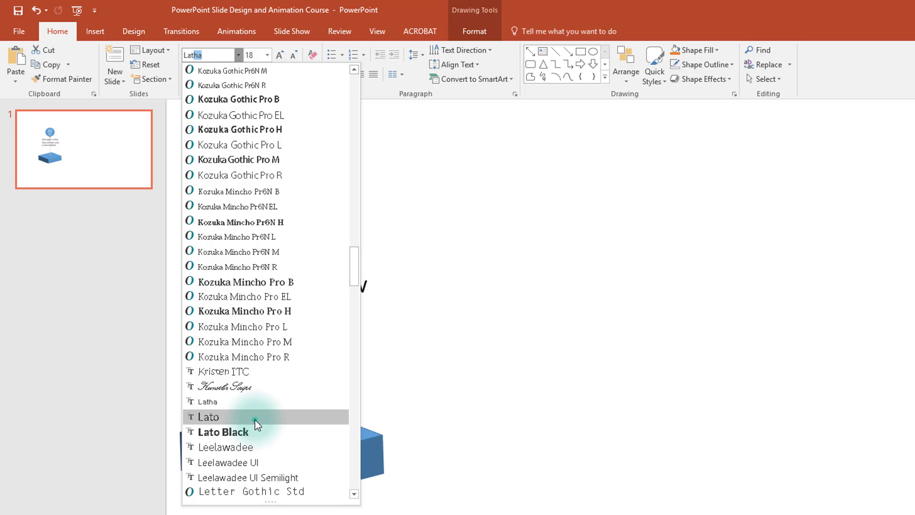
click(256, 417)
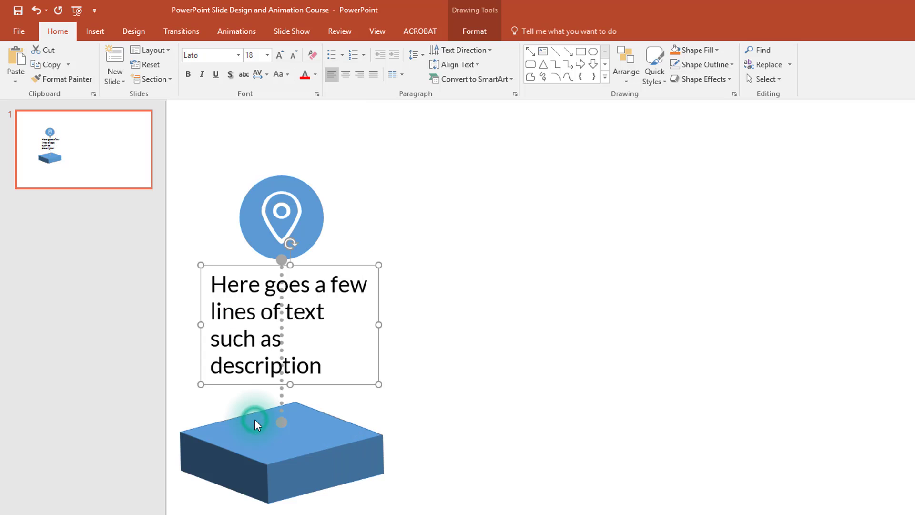
click(344, 77)
Step: Shrink the description to 10 pt and narrow its box so it wraps to three lines
click(295, 54)
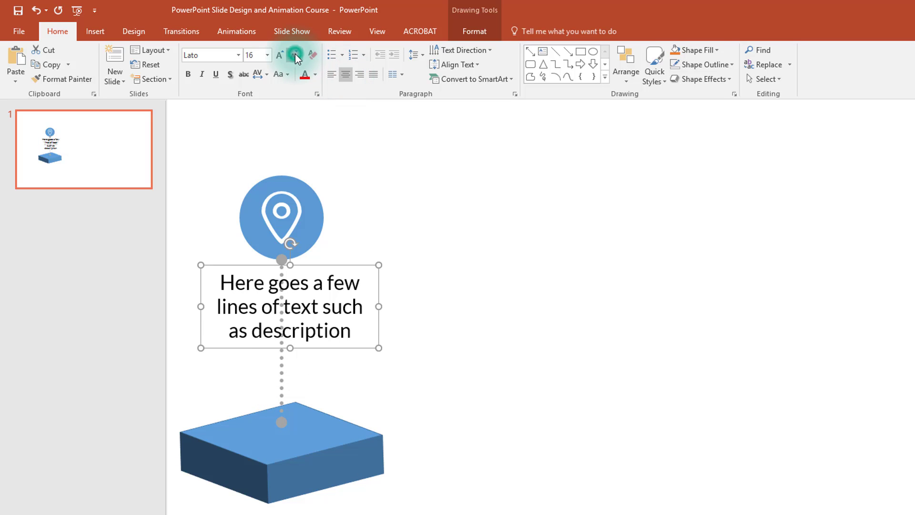
click(295, 53)
click(296, 53)
click(295, 54)
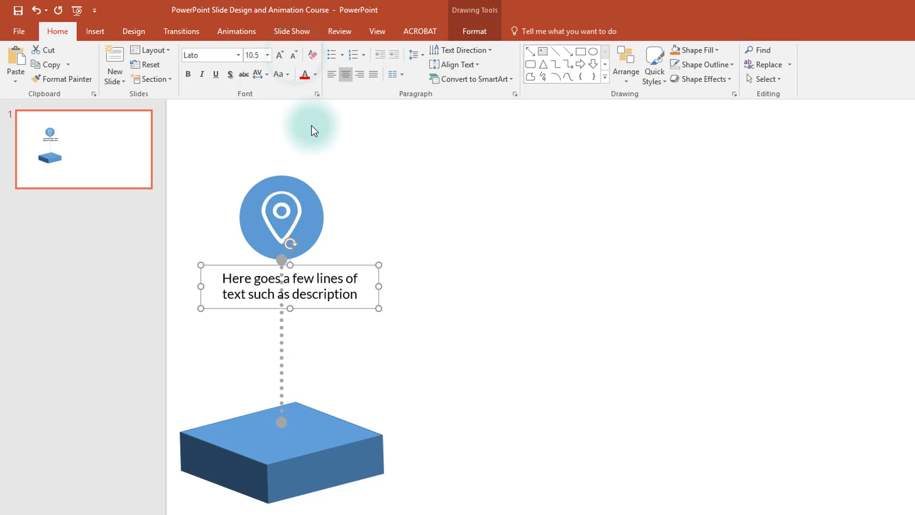
click(292, 57)
drag(378, 305, 317, 309)
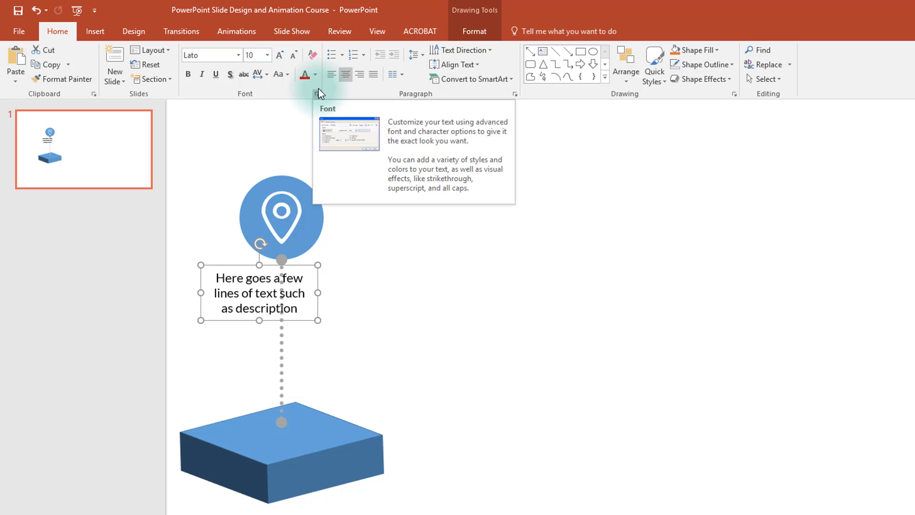
click(314, 76)
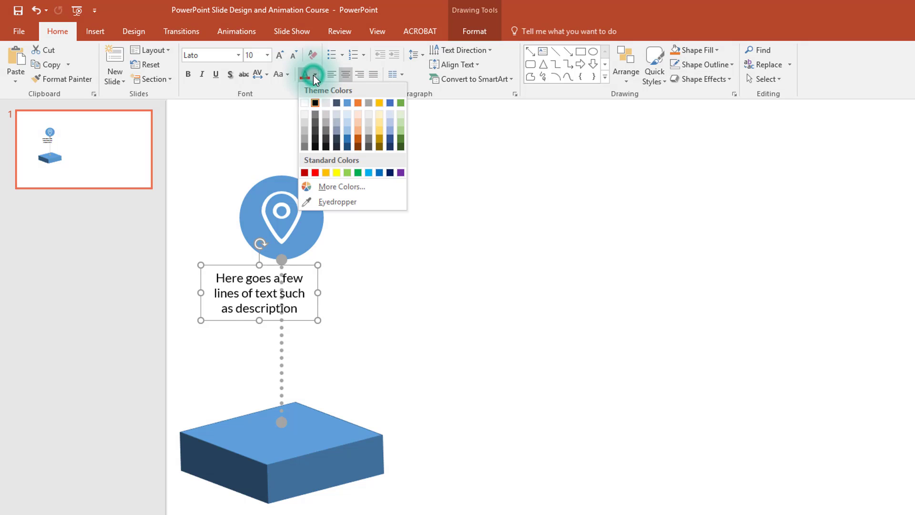
Step: Colour the description dark grey, centre it under the pin, and attach the connector below it
click(314, 128)
drag(302, 262, 279, 323)
click(280, 355)
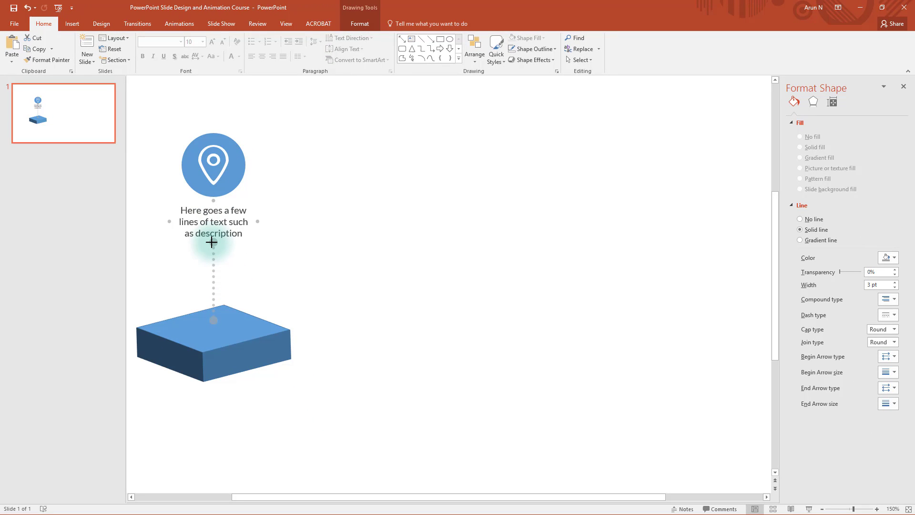
drag(212, 242, 213, 242)
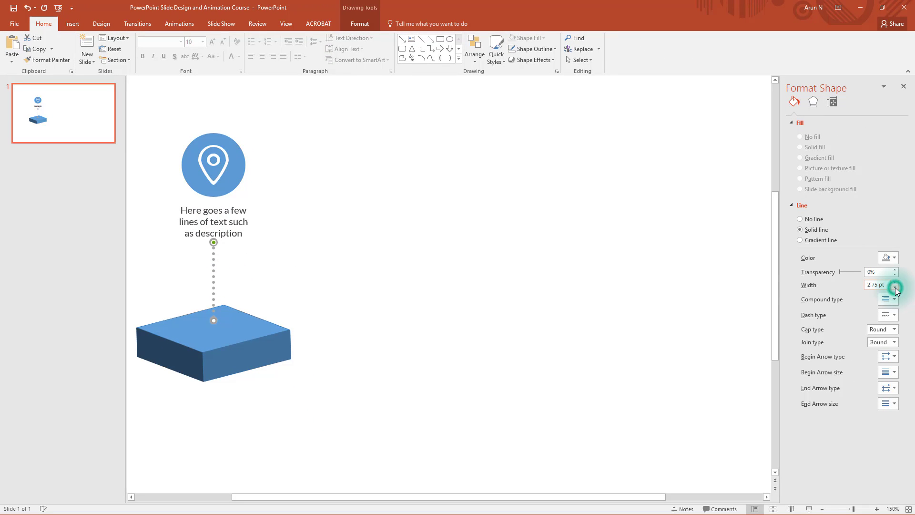
Step: Thin the dotted connector line to 2.25 pt
click(895, 288)
click(895, 288)
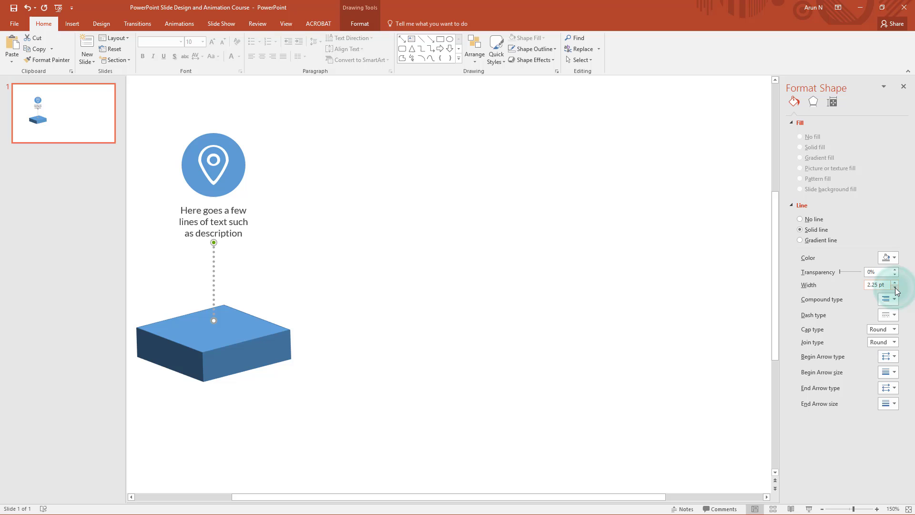
click(442, 299)
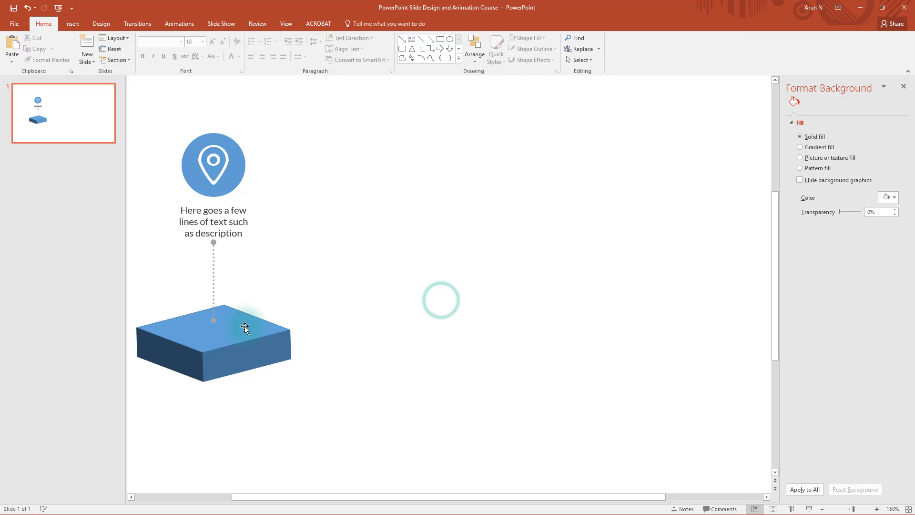
Step: Raise the pin circle slightly above the description text
click(233, 186)
drag(234, 186, 239, 177)
click(257, 199)
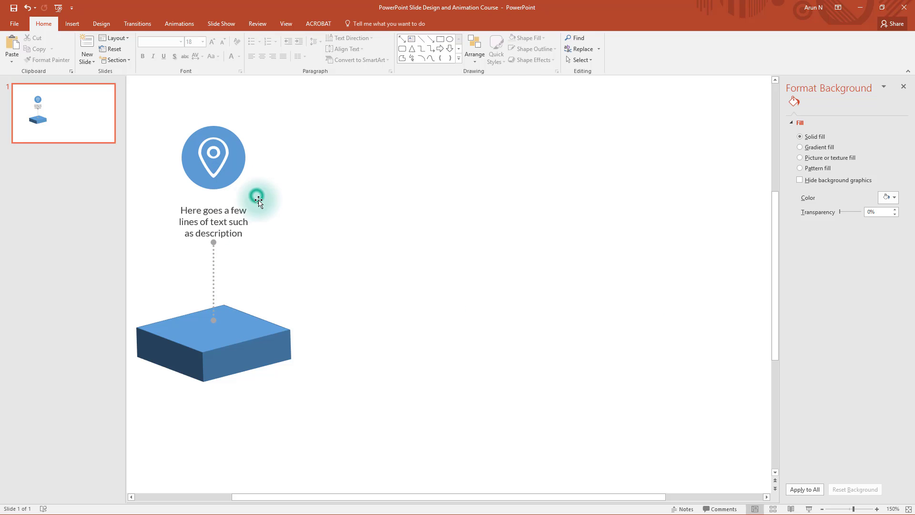
Step: Group the pin circle, description text and dotted connector into one object with Ctrl+G
click(238, 168)
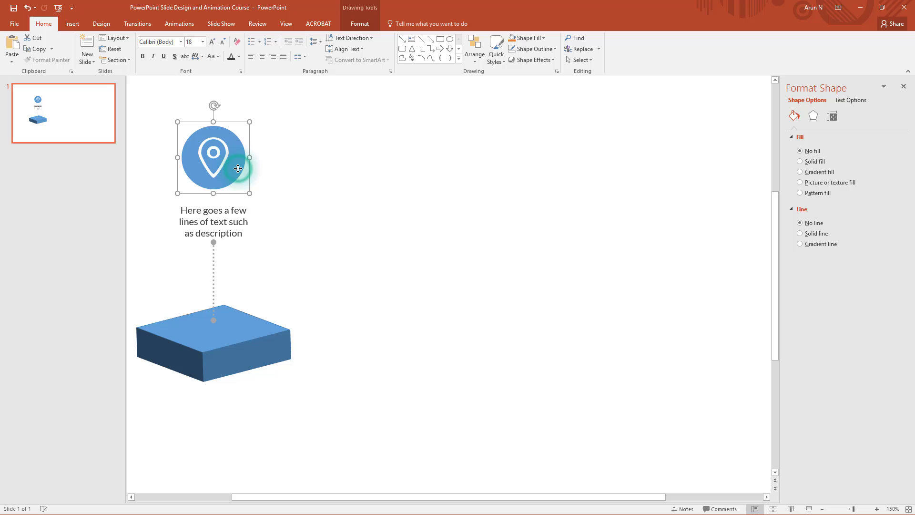
shift+click(235, 212)
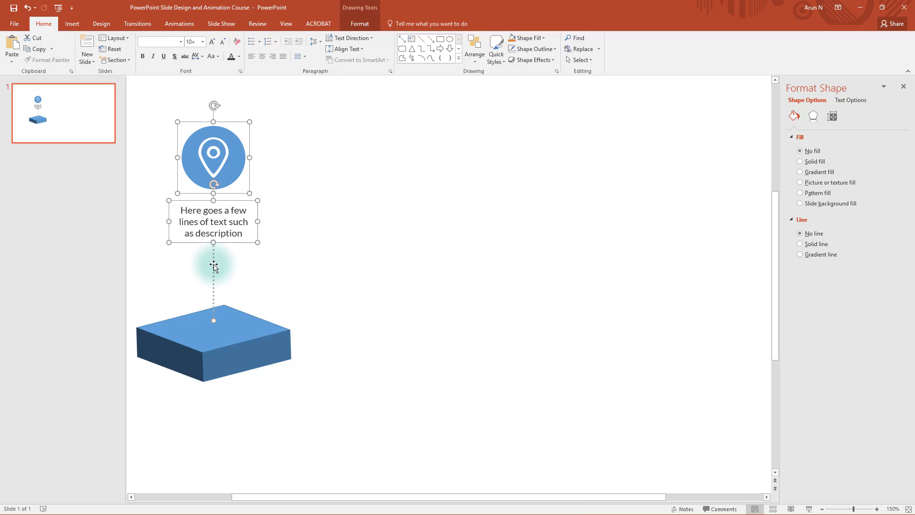
key(ctrl+g)
click(238, 155)
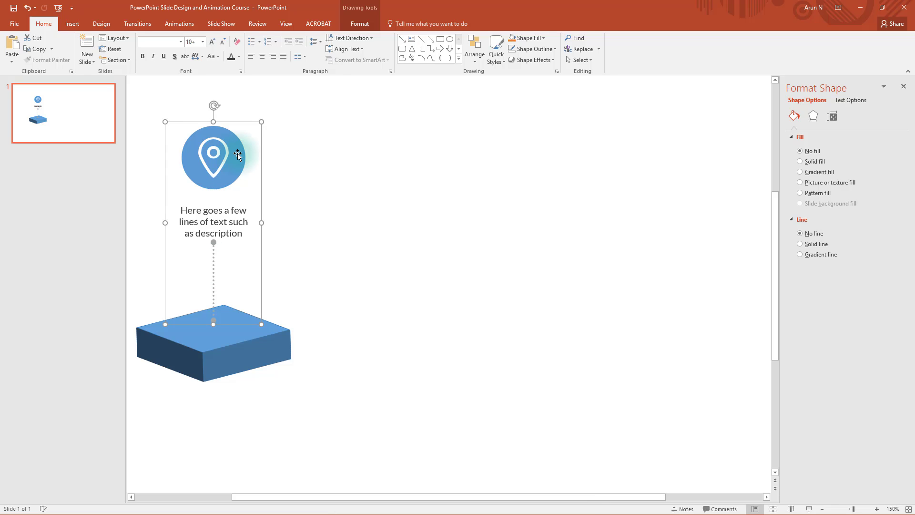
click(234, 334)
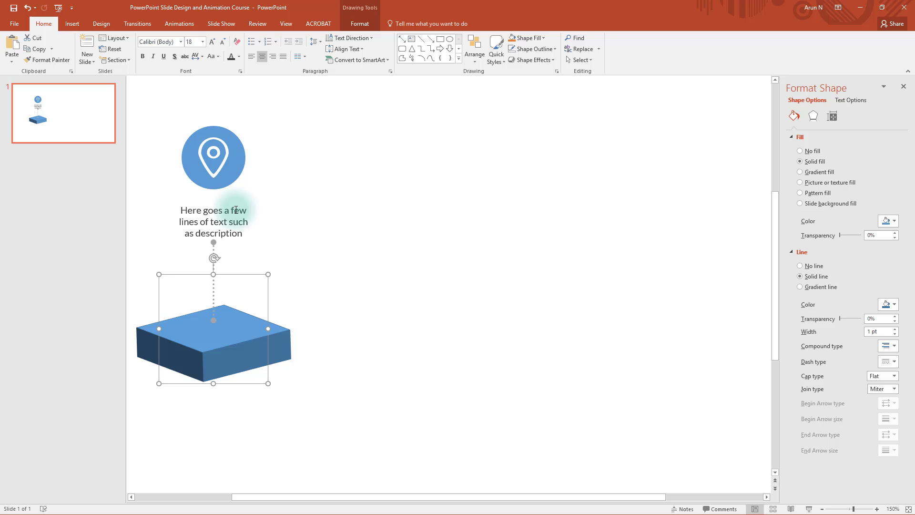
Step: Copy the whole pin, text and box step graphic and paste duplicates of it
click(366, 413)
scroll(366, 413, down, 2)
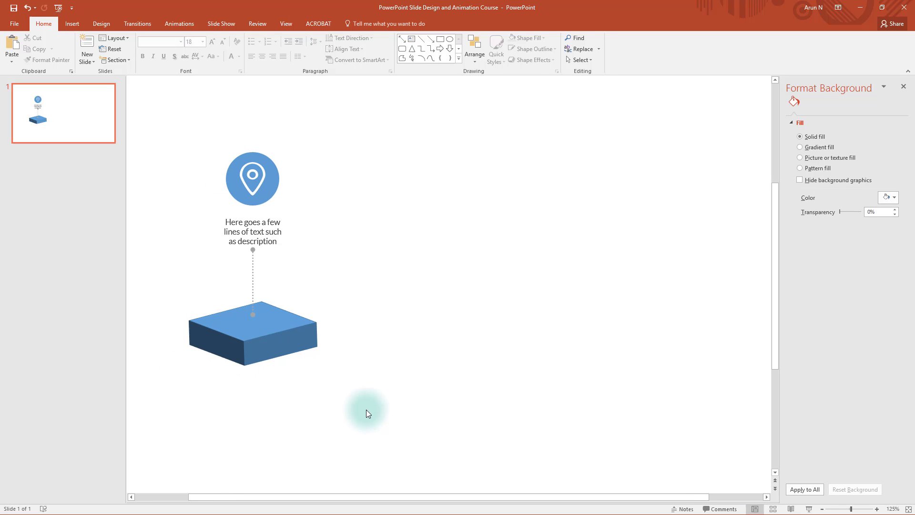
scroll(387, 406, down, 3)
drag(414, 364, 239, 186)
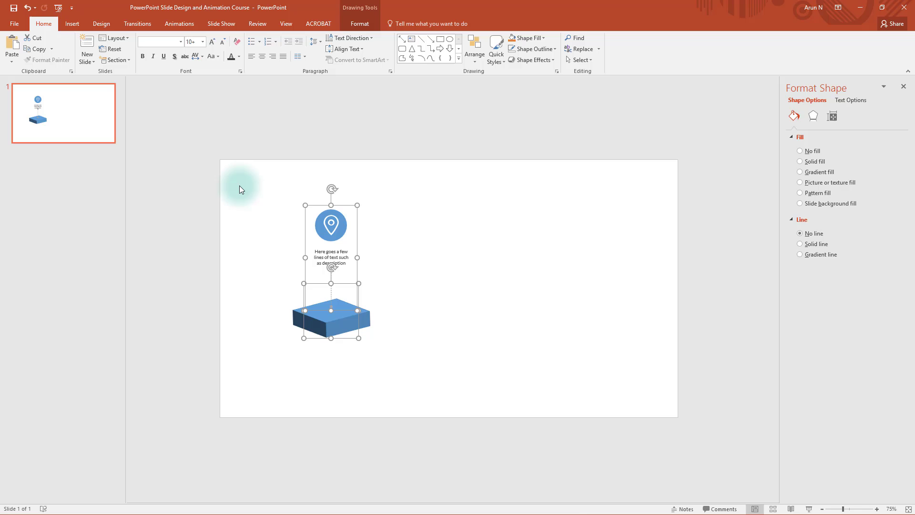
key(ctrl+c)
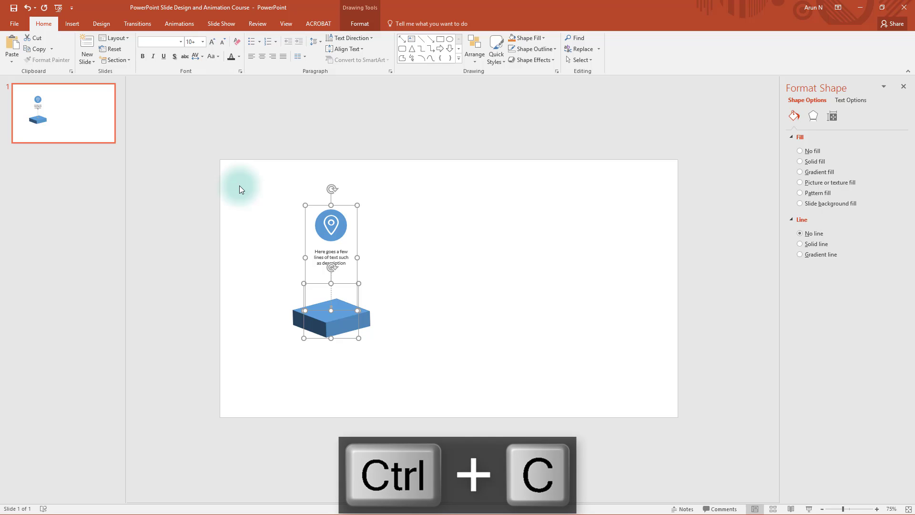
key(ctrl+v)
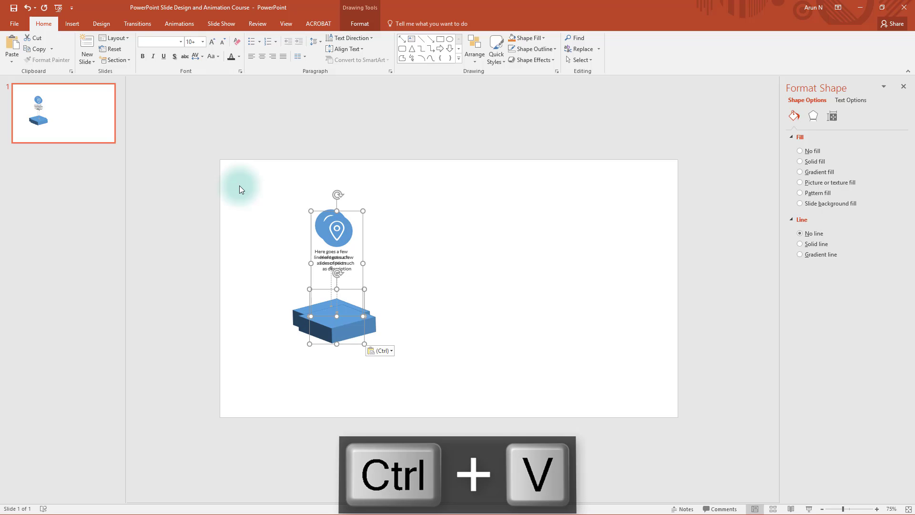
key(ctrl+v)
Step: Spread the pasted step copies to the right so four steps sit in a row
click(240, 186)
click(351, 332)
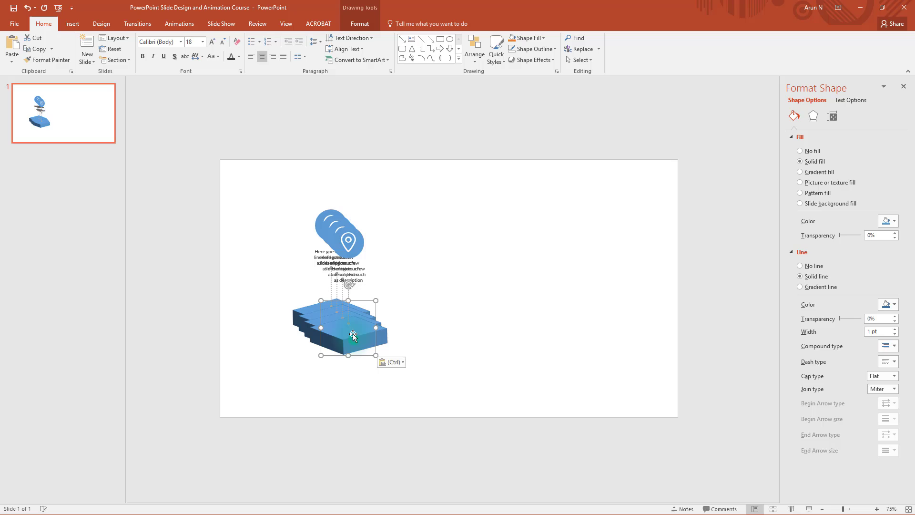
shift+click(350, 241)
drag(345, 330, 594, 319)
click(343, 319)
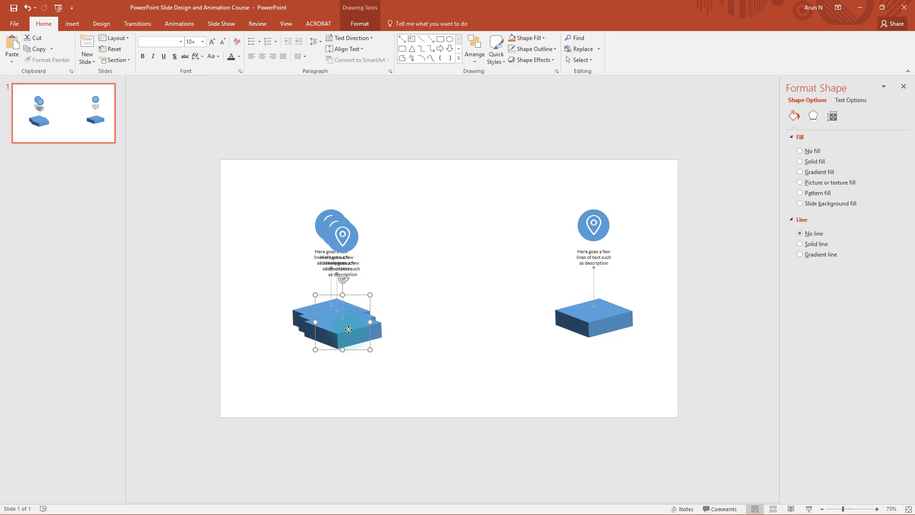
drag(343, 320, 509, 306)
click(338, 325)
shift+click(334, 243)
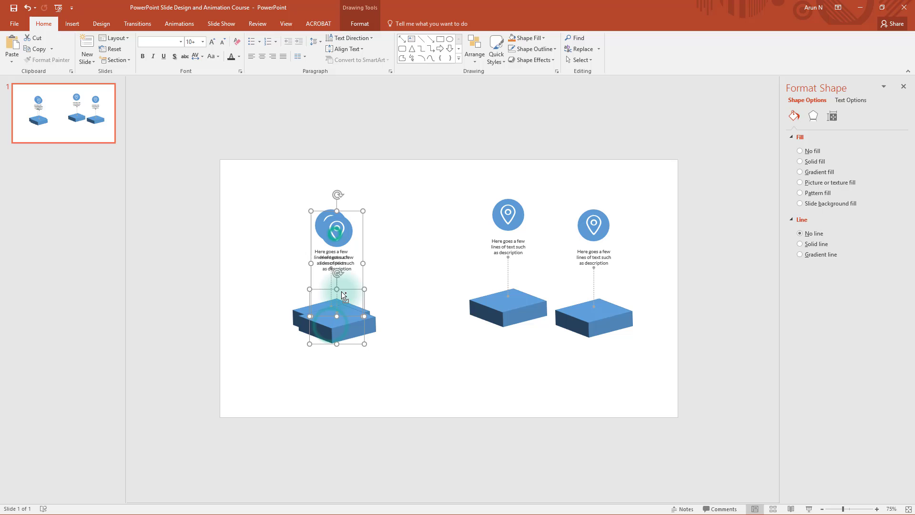
drag(337, 316, 385, 314)
Step: Shift the middle step slightly left and nudge it down
scroll(384, 311, up, 3)
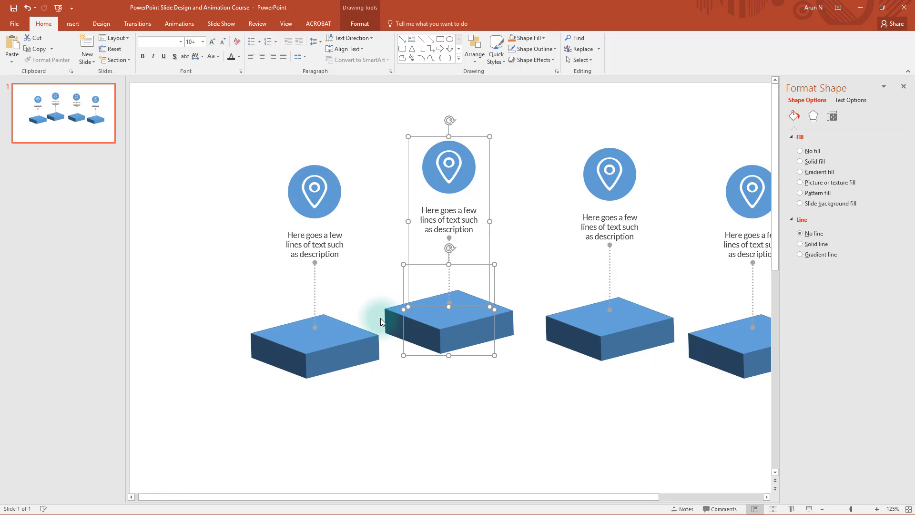
scroll(385, 318, up, 2)
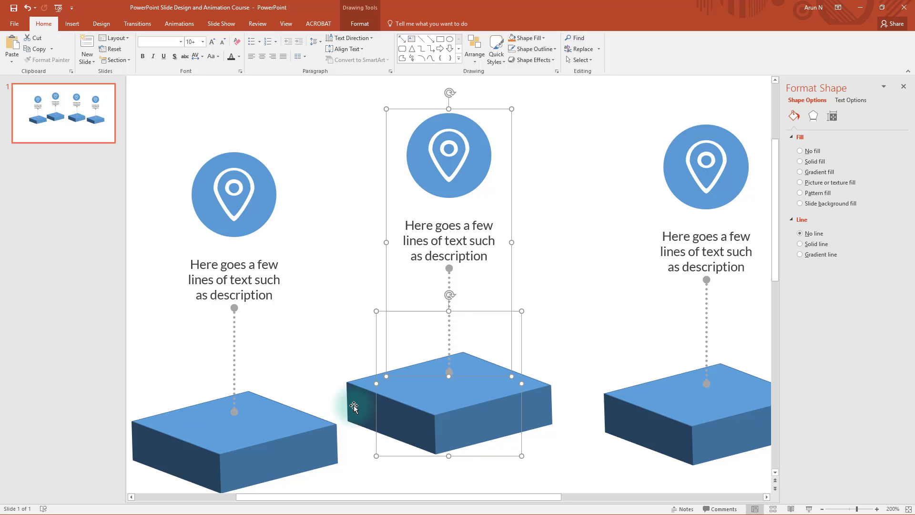
drag(419, 409, 407, 410)
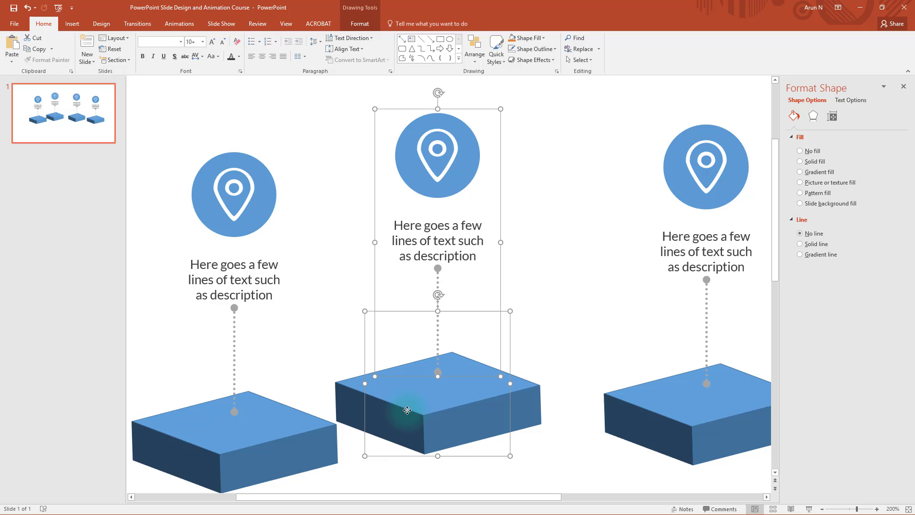
key(Down)
key(Down)
key(Down)
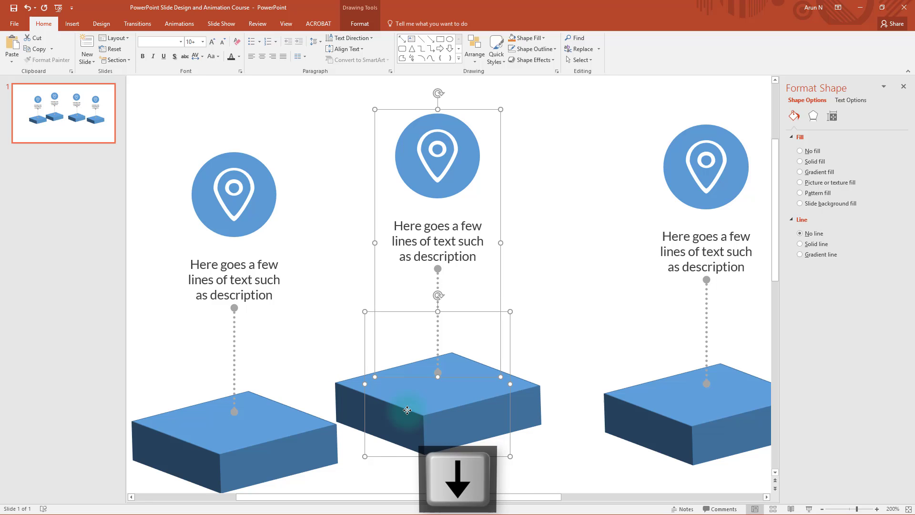
Step: Move the right-hand steps up so the four steps form an ascending staircase
click(706, 435)
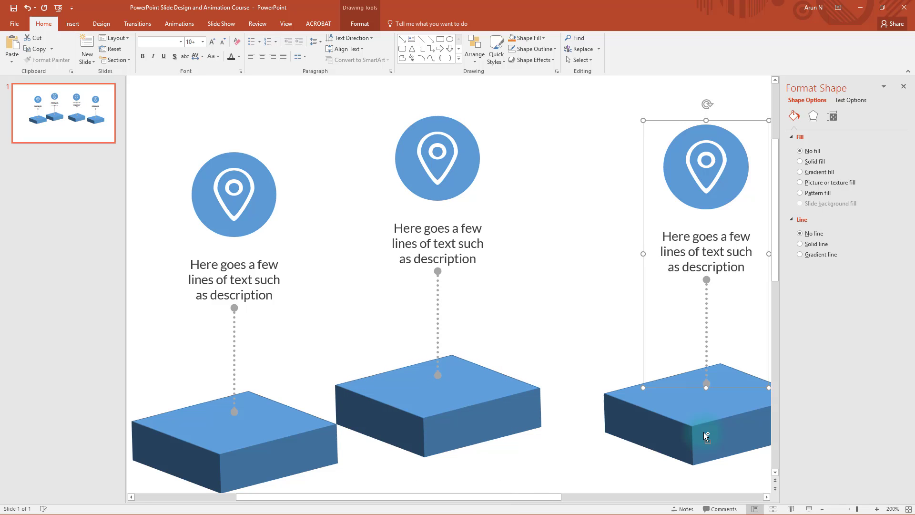
click(699, 410)
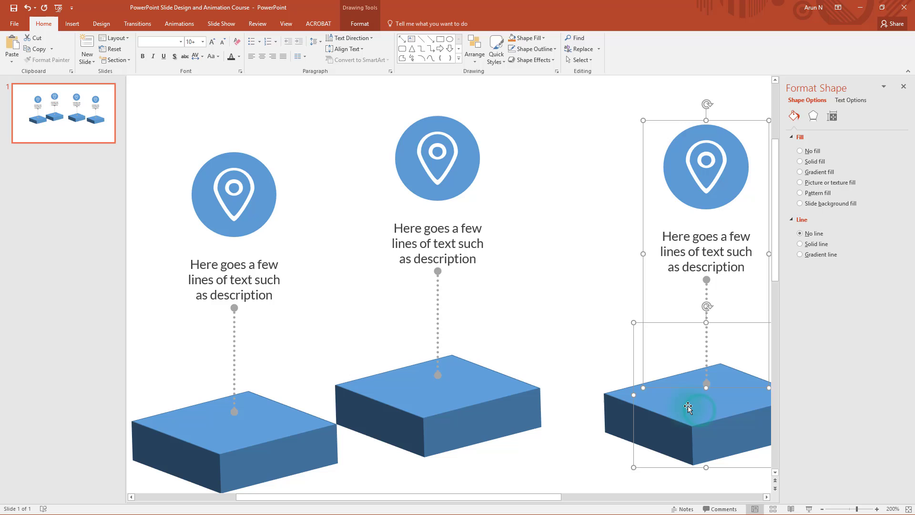
drag(688, 407, 619, 360)
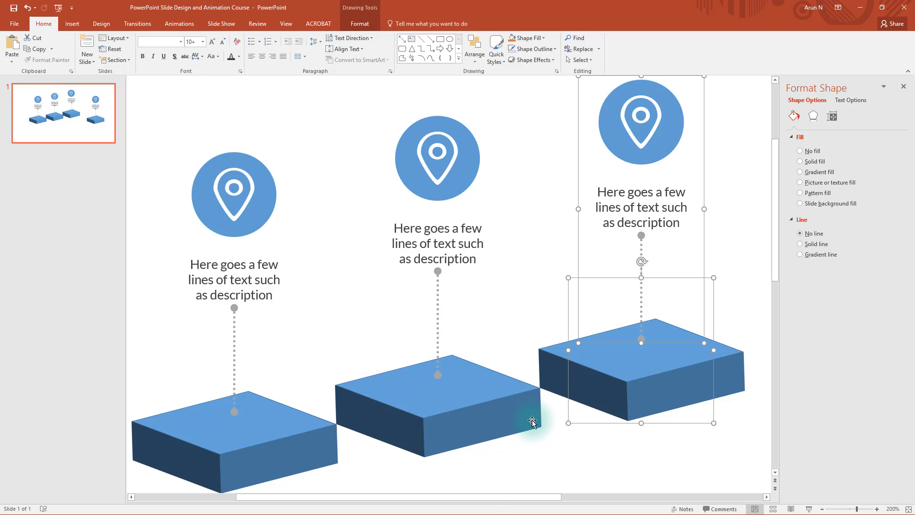
key(Down)
key(Right)
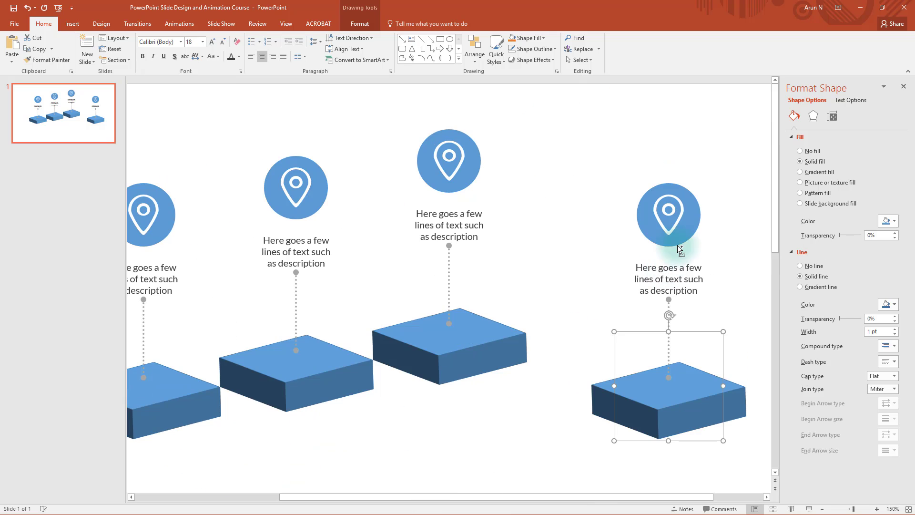
shift+click(678, 231)
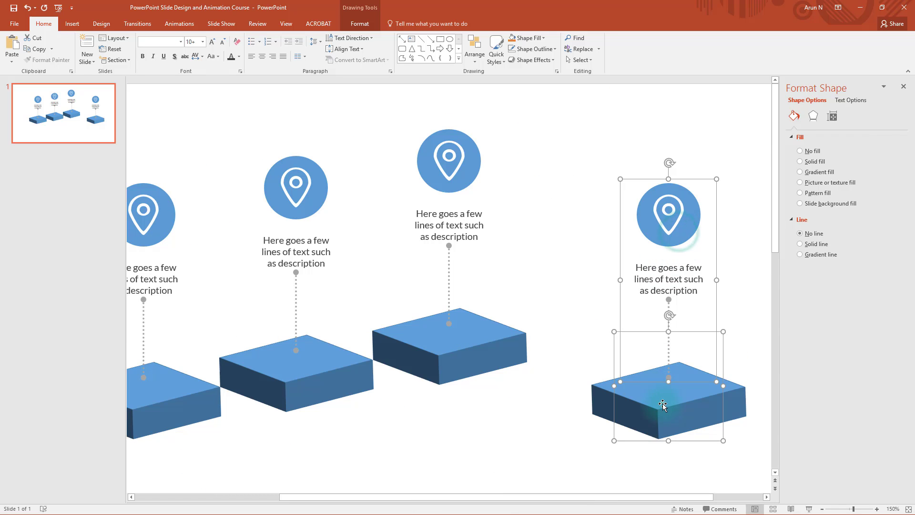
drag(662, 403, 597, 327)
click(627, 399)
Step: Fill the tops of the second, third and fourth 3D boxes orange, grey and green
scroll(625, 398, down, 4)
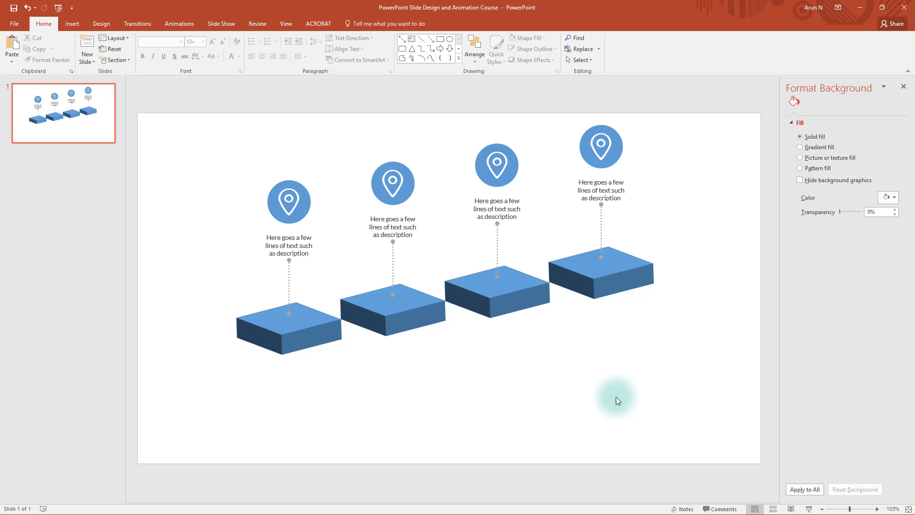
click(389, 319)
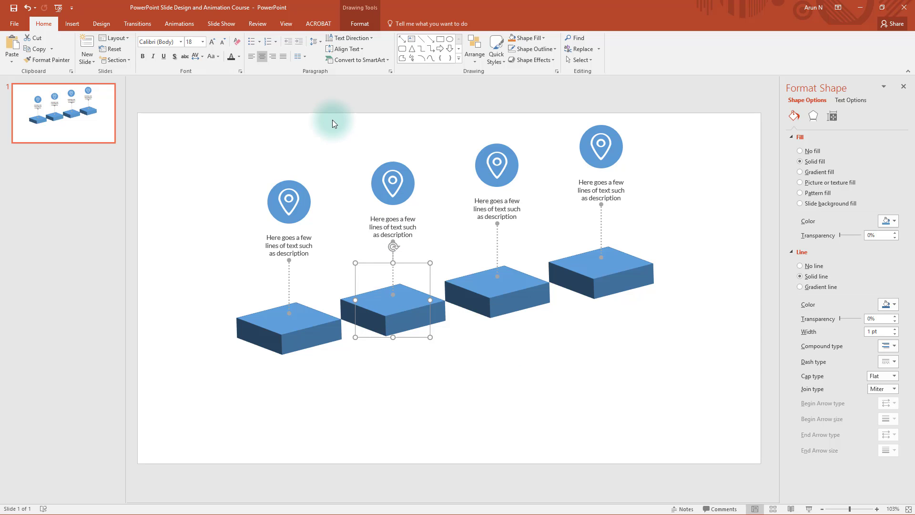
click(370, 25)
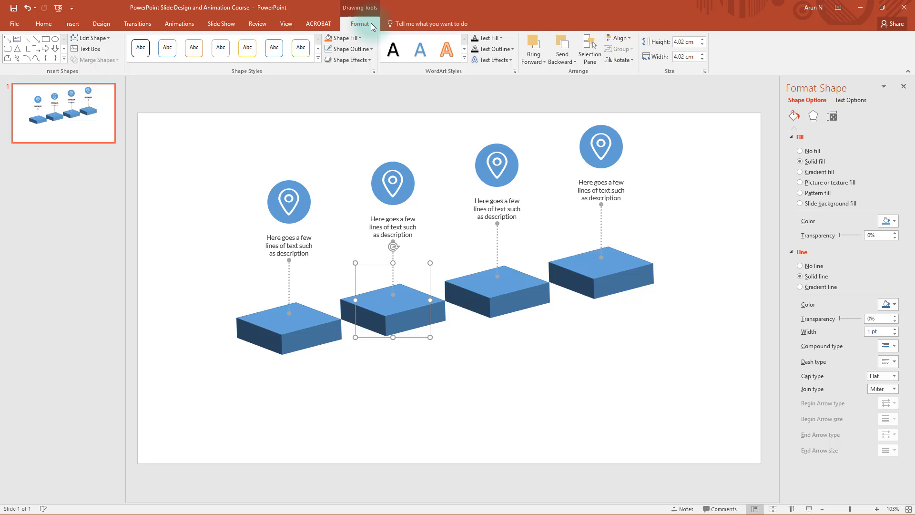
click(345, 38)
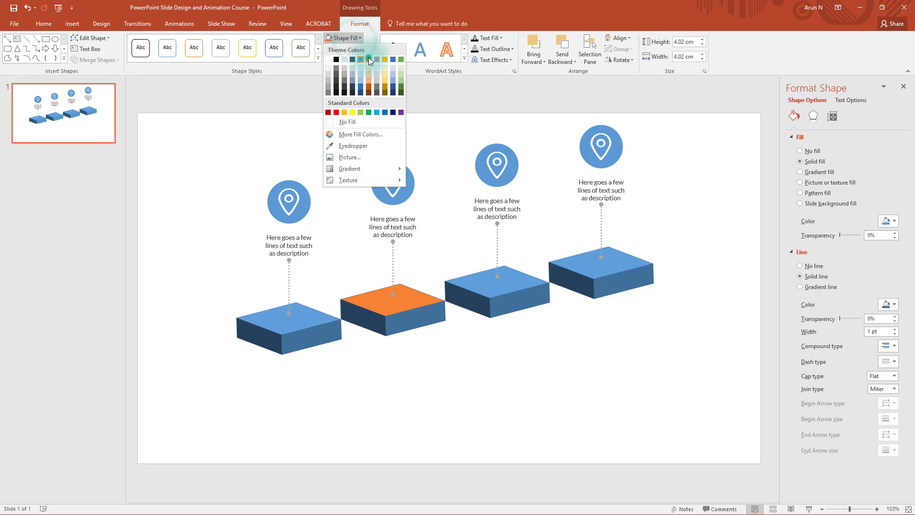
click(368, 57)
click(495, 287)
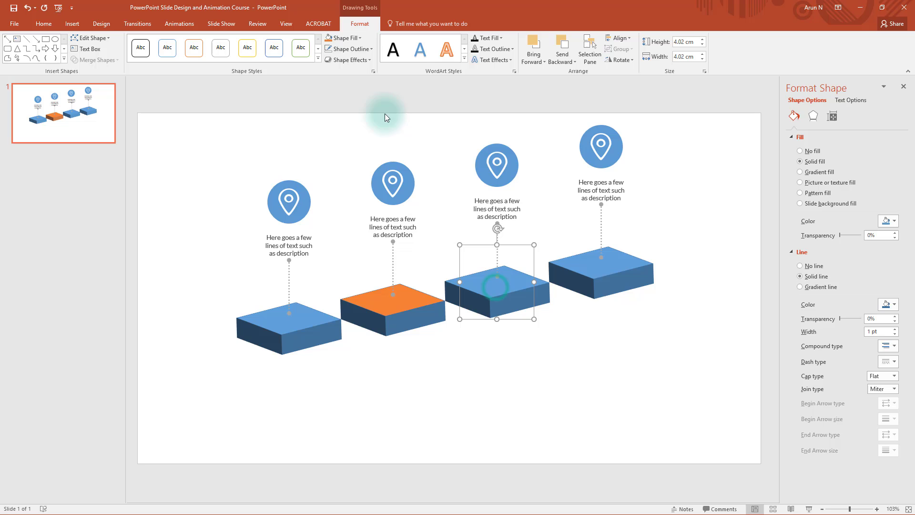
click(357, 37)
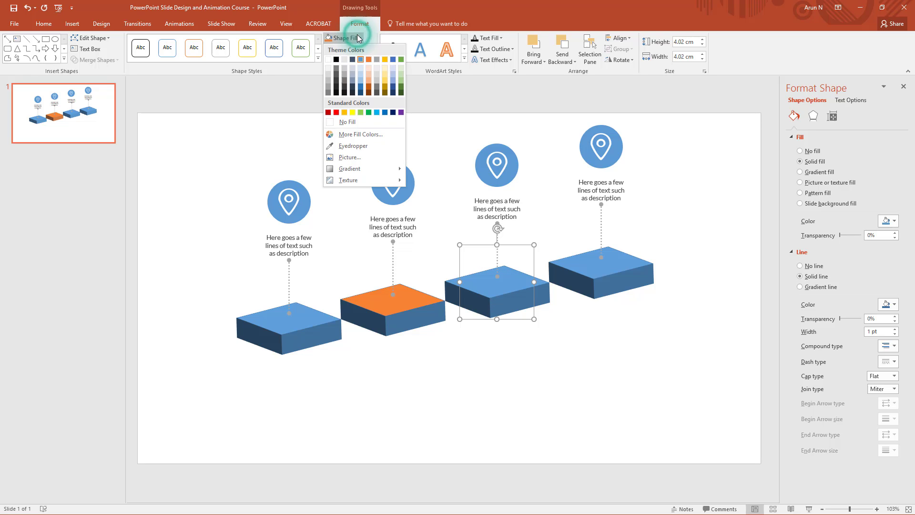
click(376, 58)
click(582, 260)
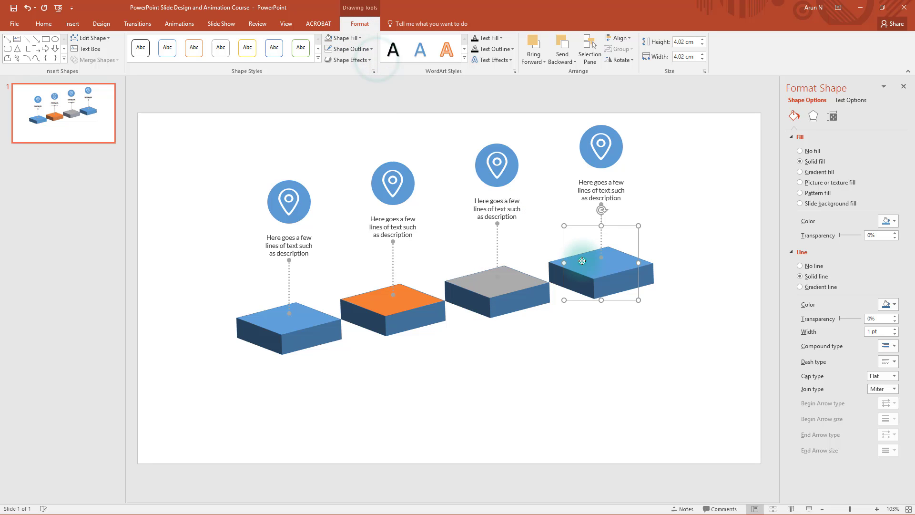
click(360, 39)
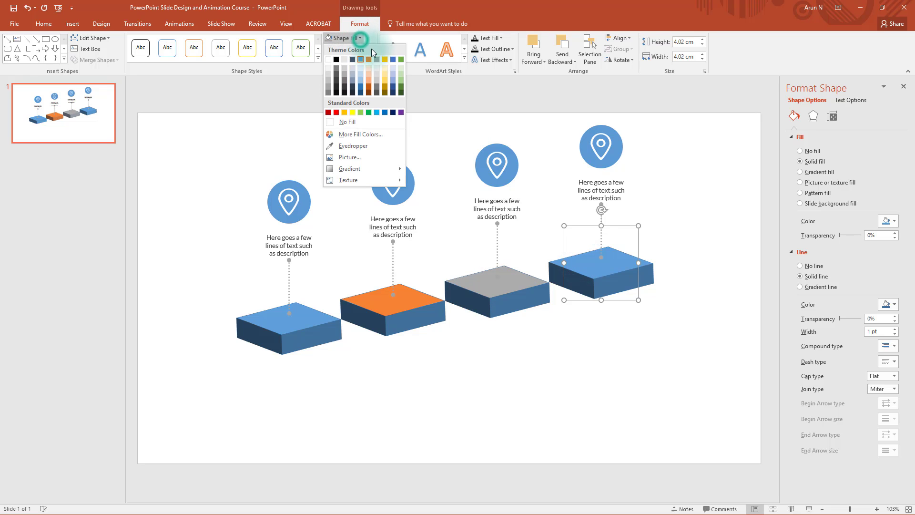
click(397, 59)
click(394, 318)
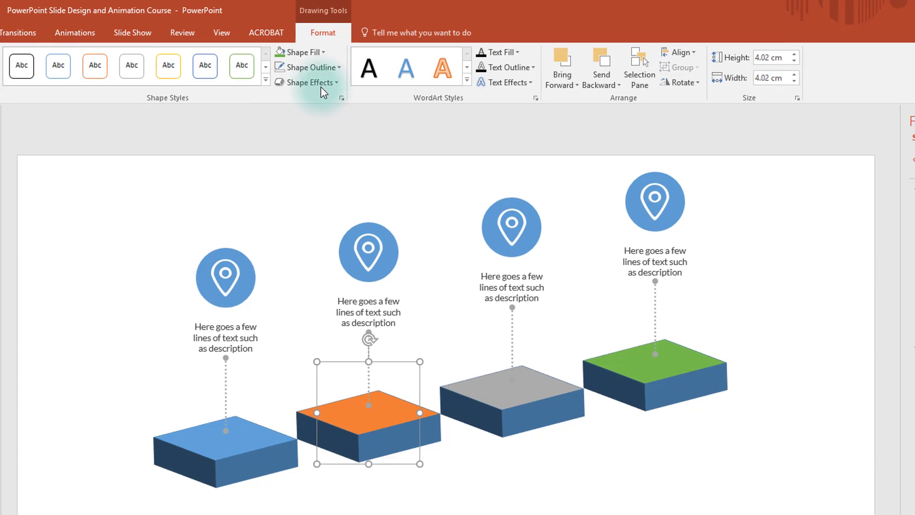
Step: Give the orange, grey and green steps darker orange, grey and green outline sides
click(324, 70)
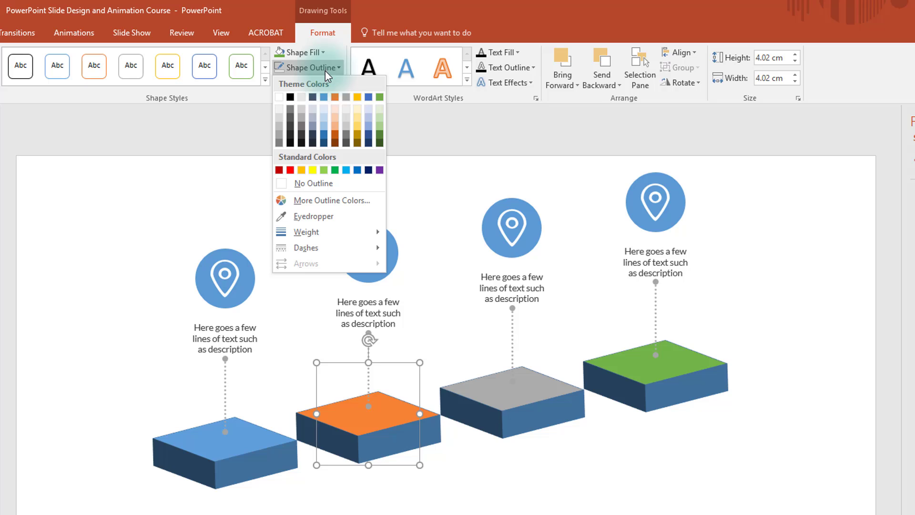
click(335, 138)
click(522, 416)
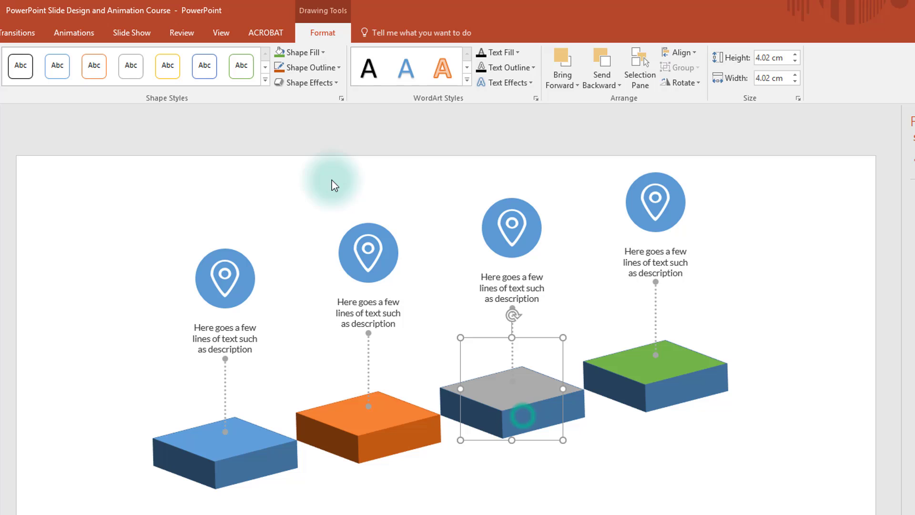
click(324, 68)
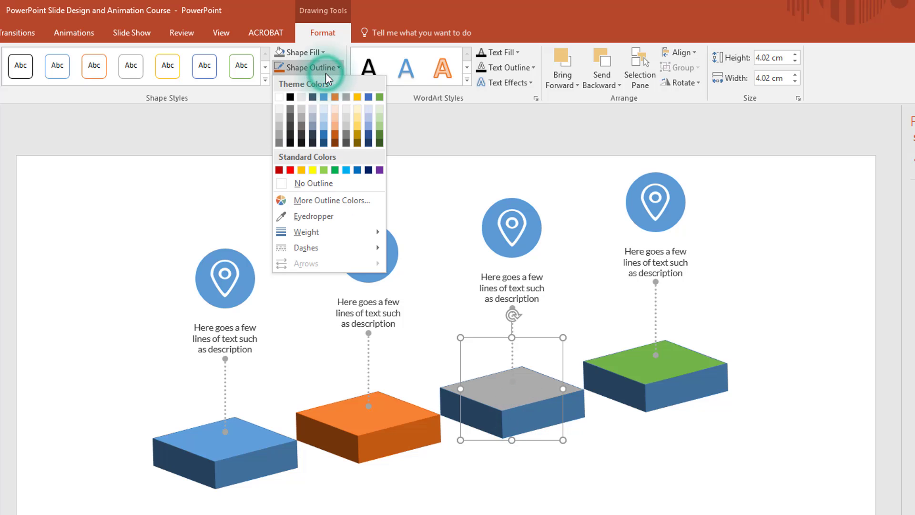
click(347, 135)
click(669, 380)
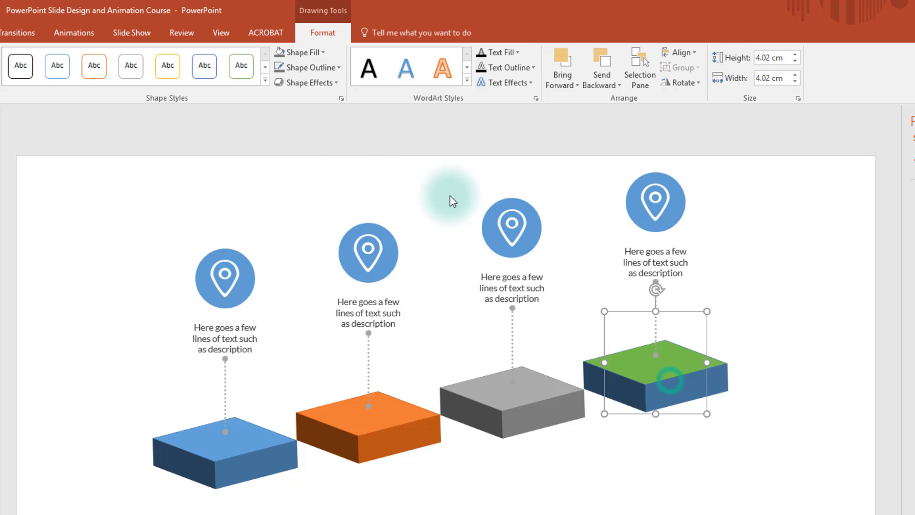
click(331, 69)
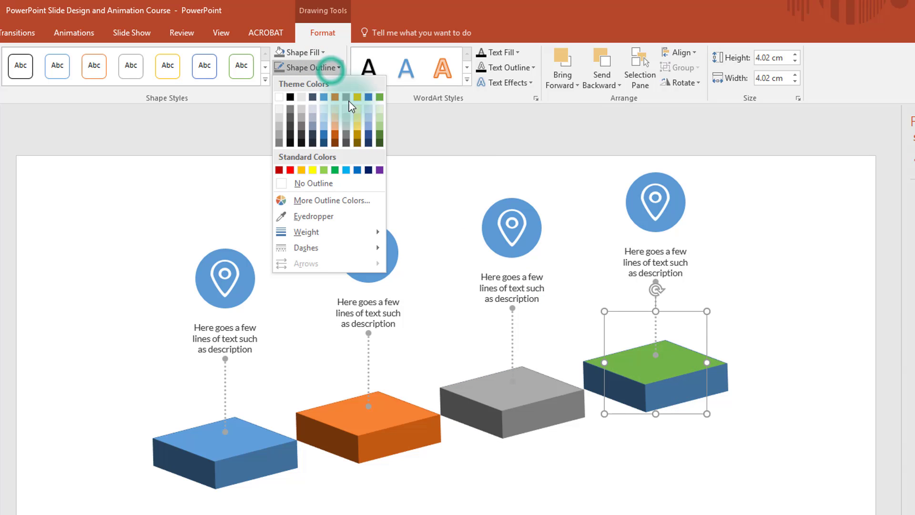
click(379, 137)
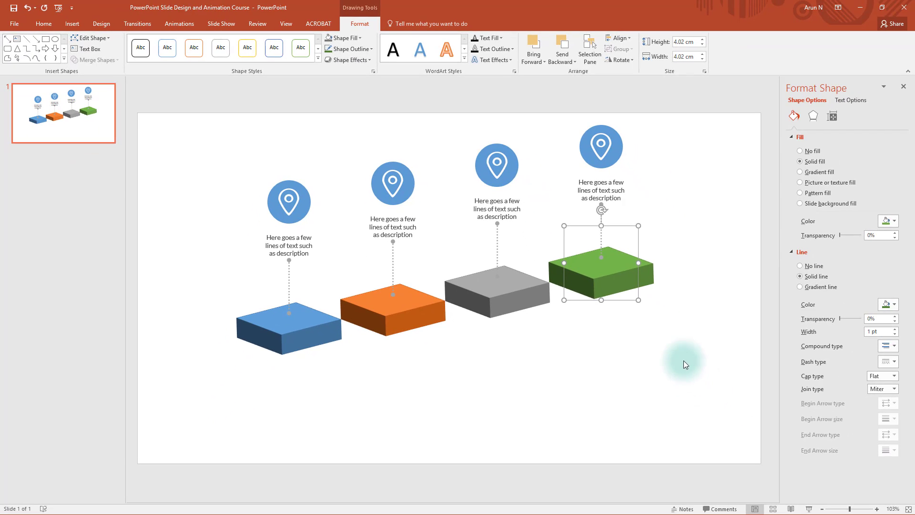
click(717, 416)
Step: Fill the pin circle above the second step with orange
click(402, 227)
click(406, 237)
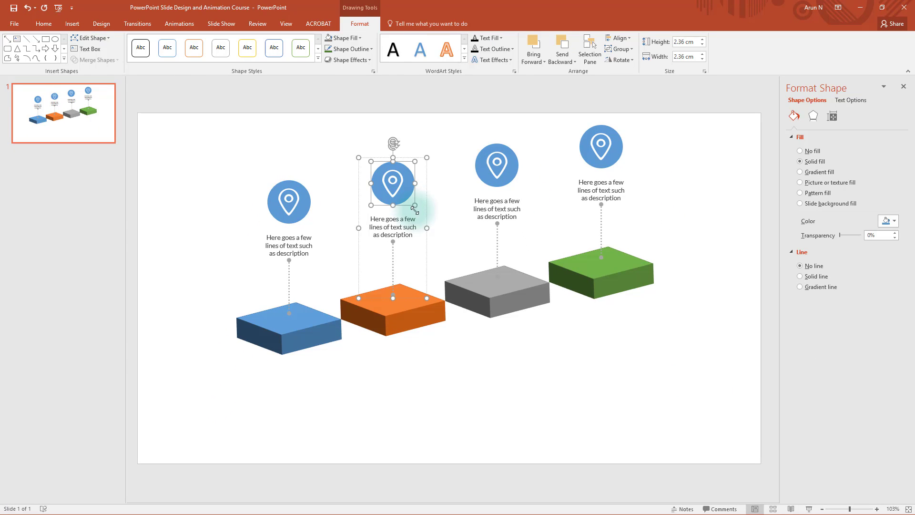
click(472, 337)
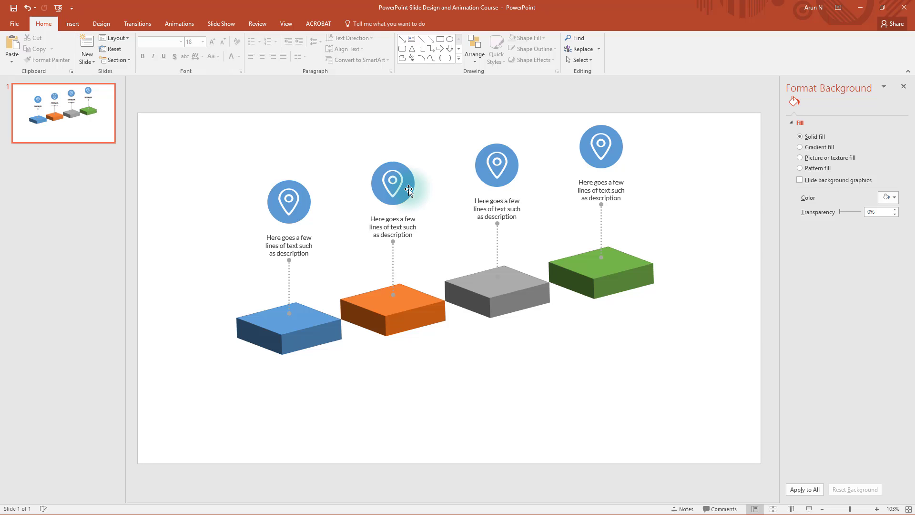
click(409, 191)
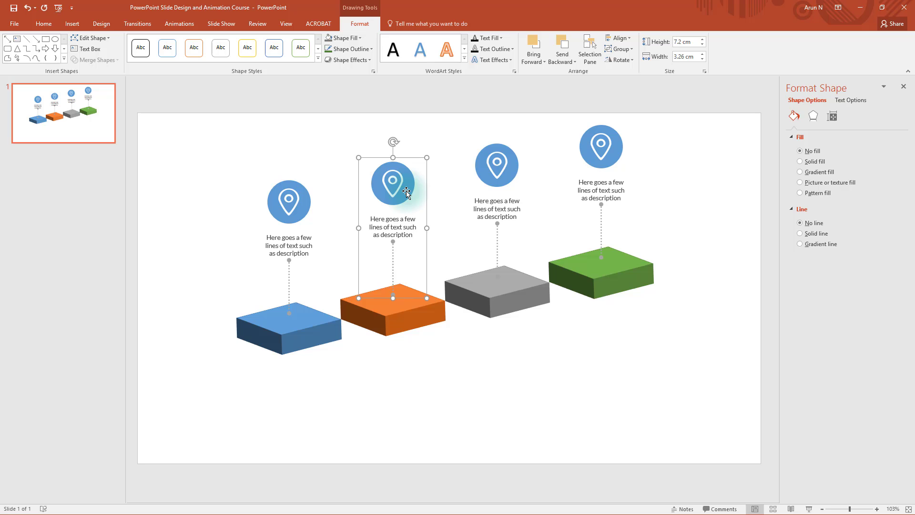
click(406, 192)
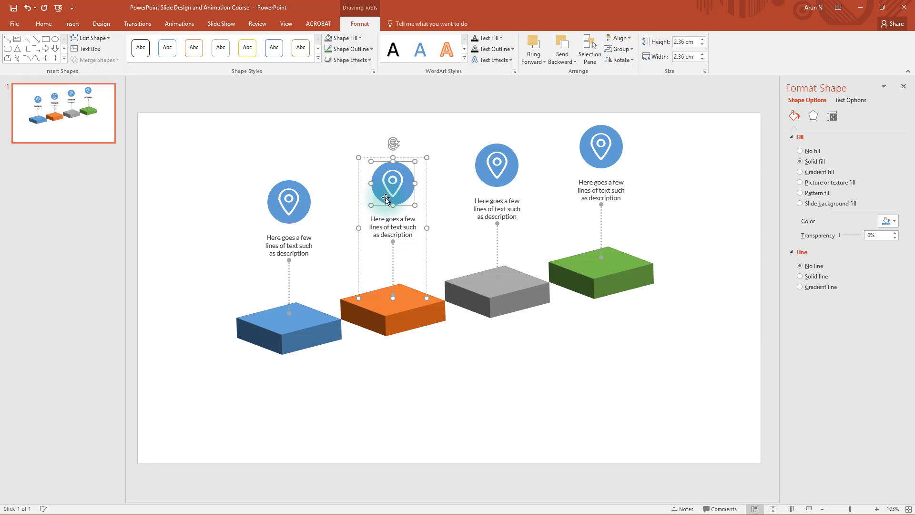
click(356, 38)
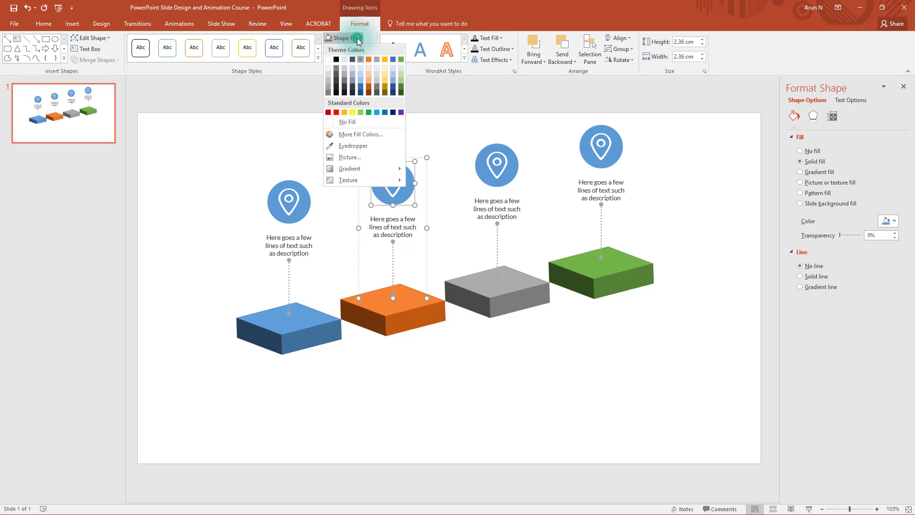
click(368, 59)
Step: Fill the third and fourth pin circles grey and green
click(510, 166)
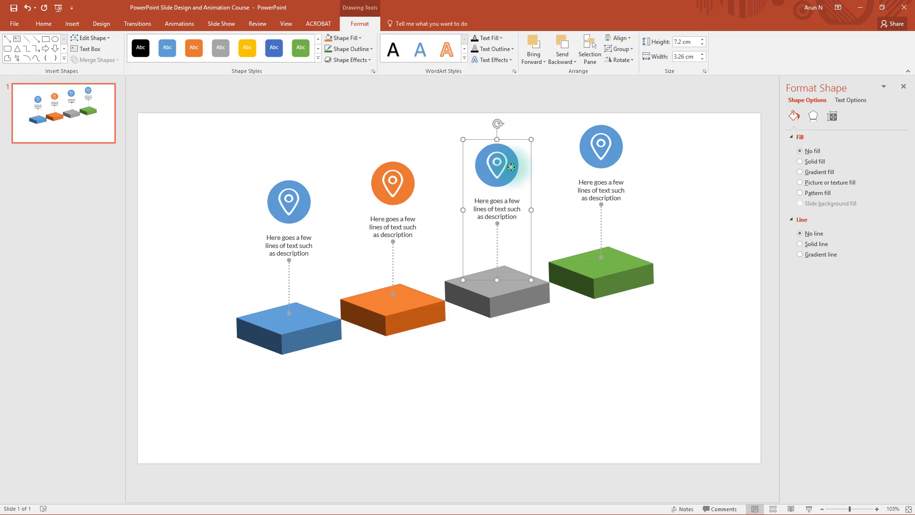
click(511, 167)
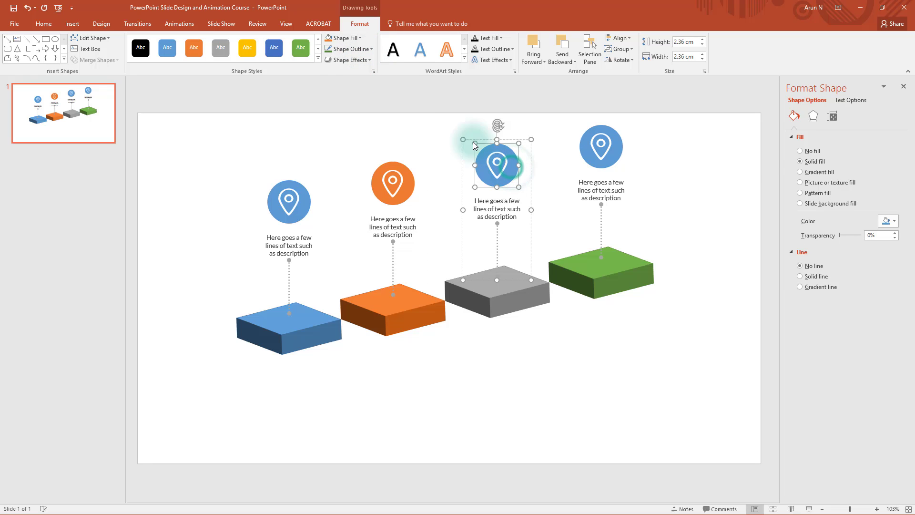
click(356, 38)
click(377, 59)
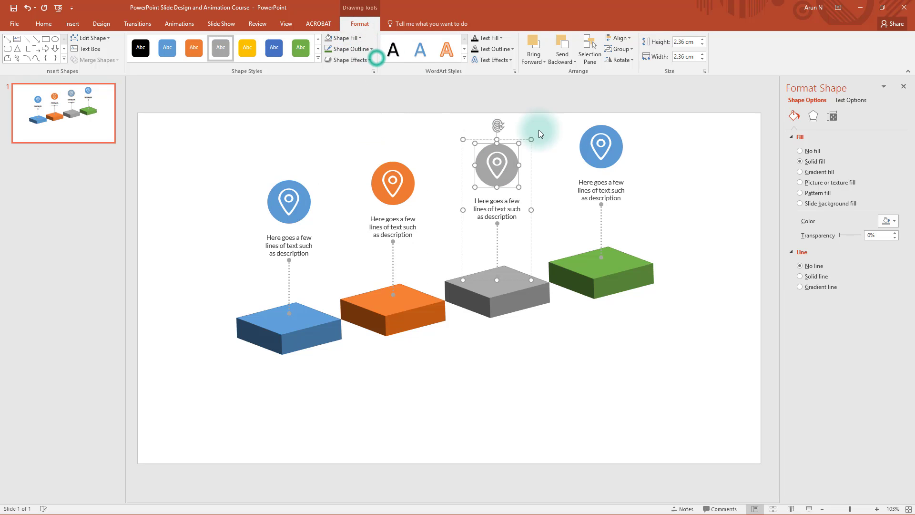
click(612, 154)
click(612, 154)
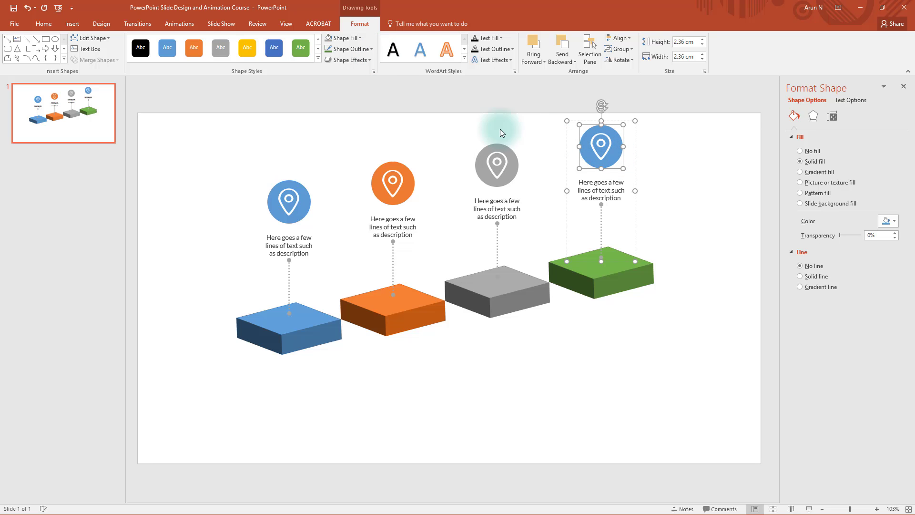
click(358, 38)
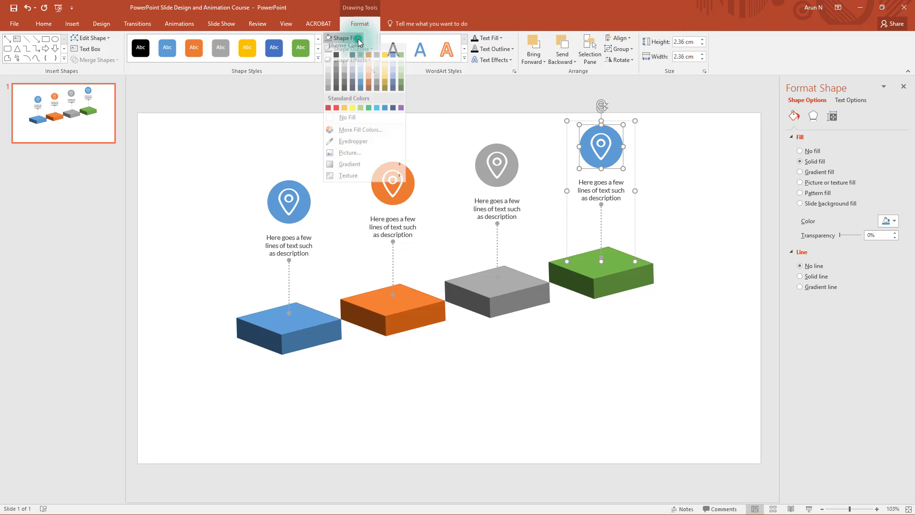
click(401, 59)
click(607, 368)
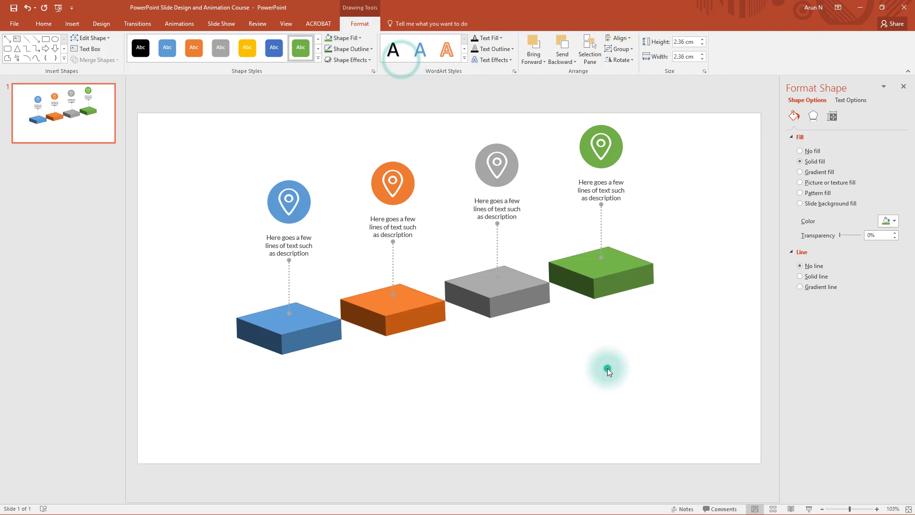
Step: Delete the location-pin icons from the orange, grey and green circles
click(395, 181)
click(395, 181)
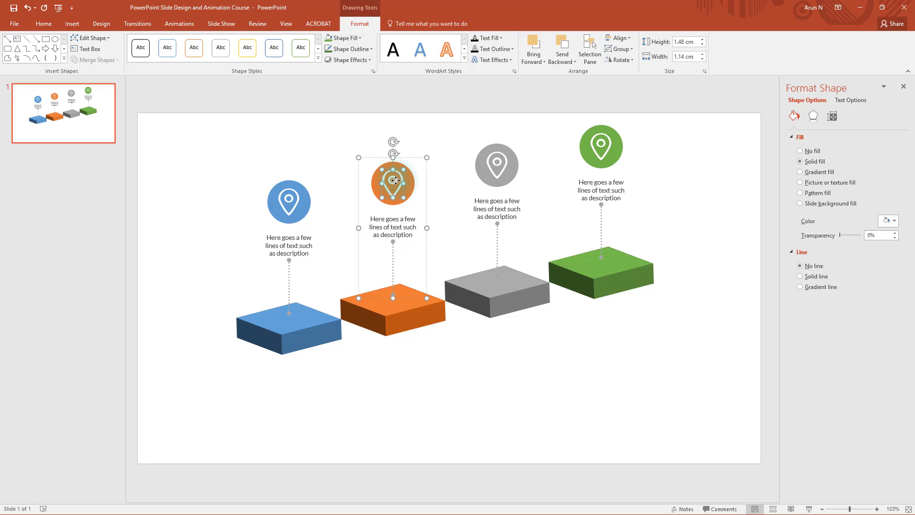
key(Delete)
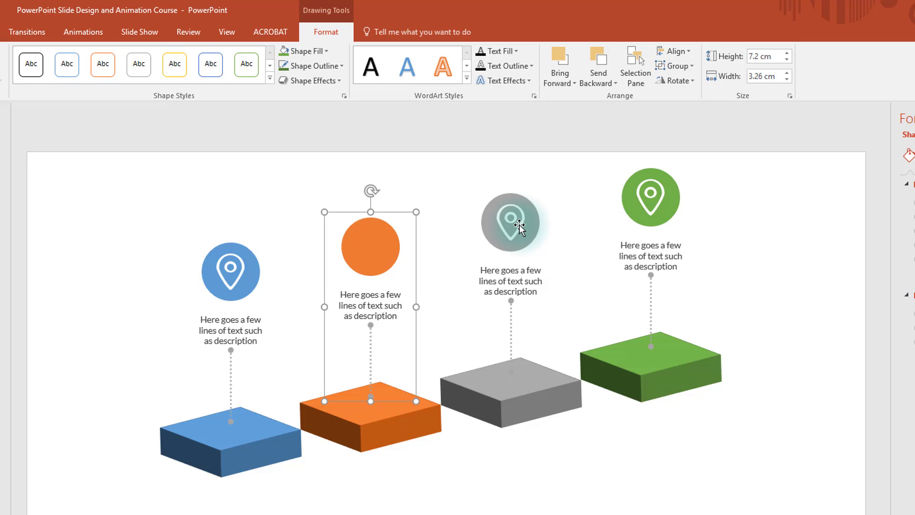
click(519, 227)
click(520, 228)
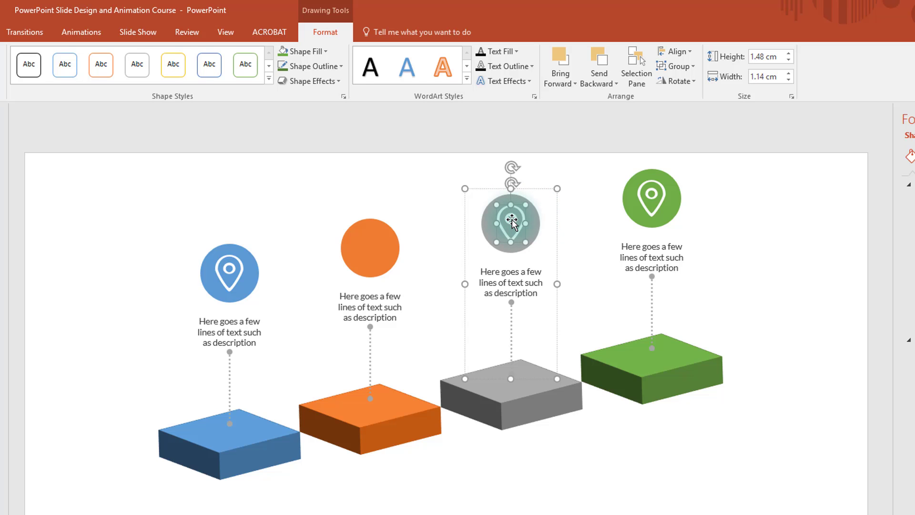
key(Delete)
click(662, 196)
click(663, 196)
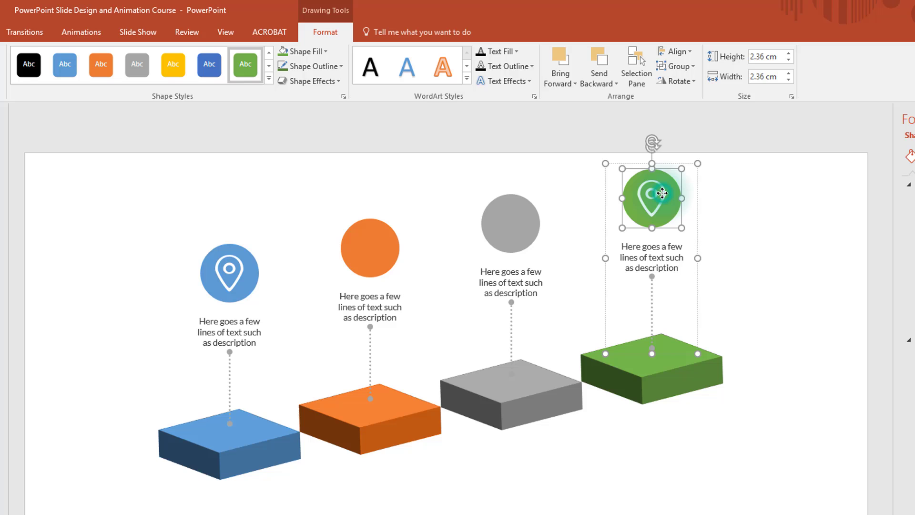
click(663, 196)
key(Delete)
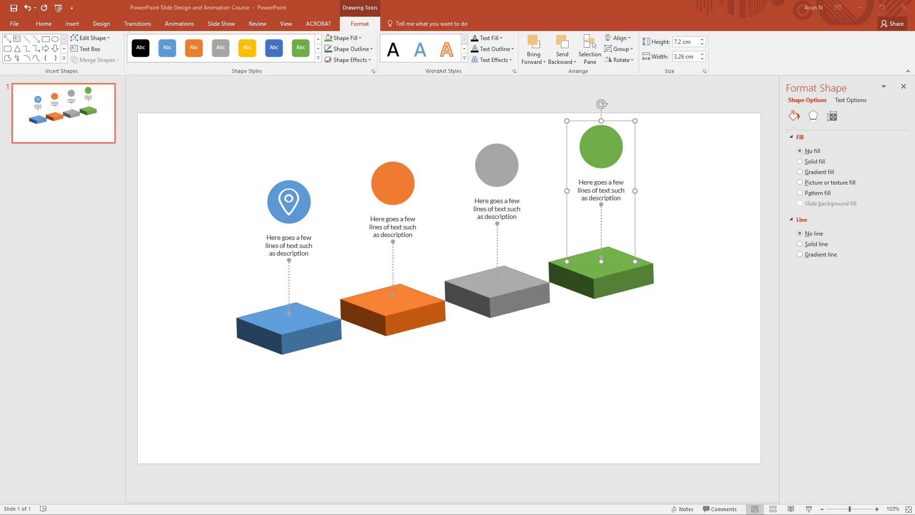
key(ctrl+c)
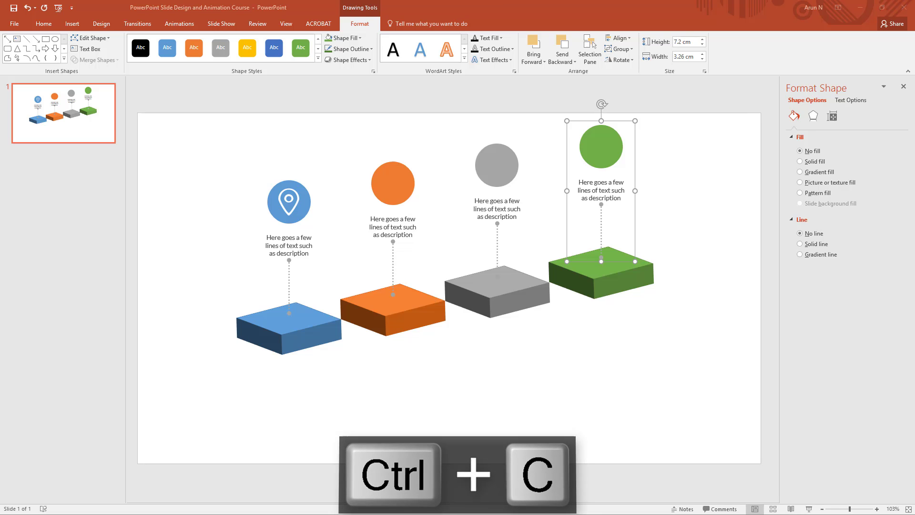
Step: Paste the music-note, headphone and radio icons and place them on the orange and green circles
click(502, 328)
scroll(500, 339, down, 4)
key(ctrl+v)
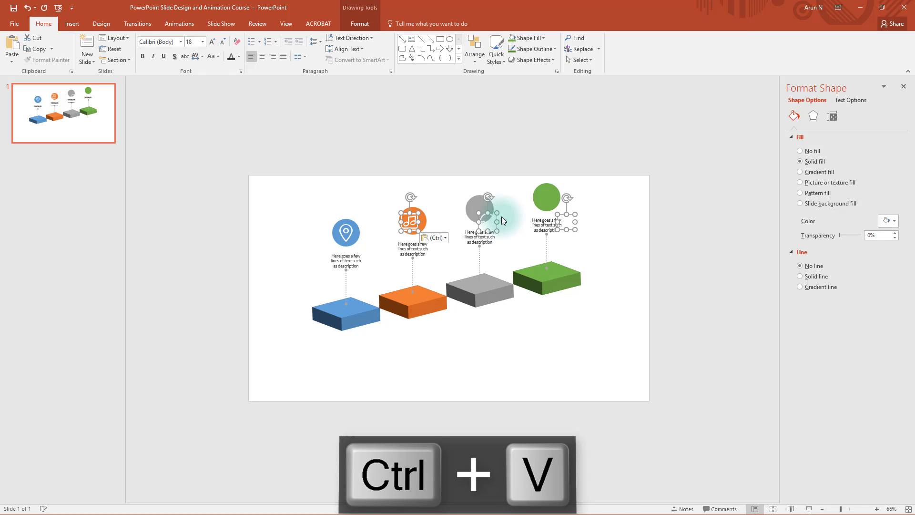
drag(492, 214, 491, 135)
click(601, 166)
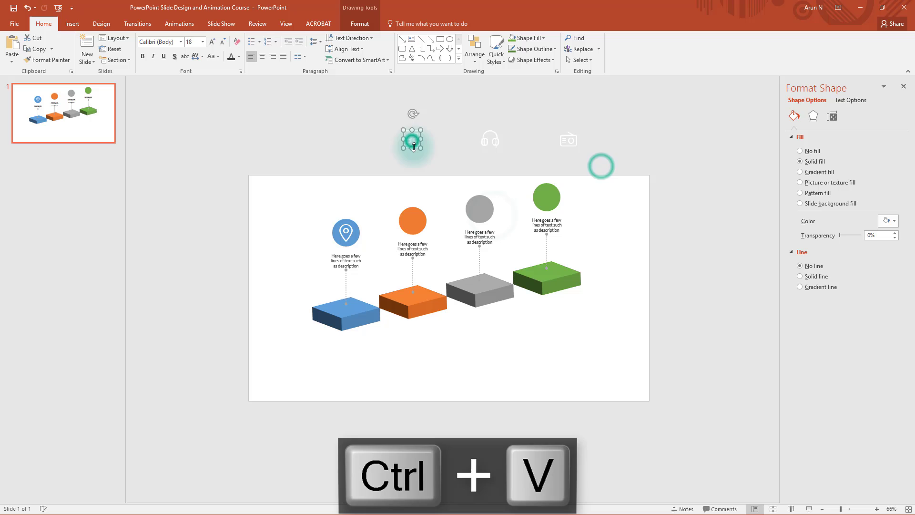
drag(414, 147, 413, 220)
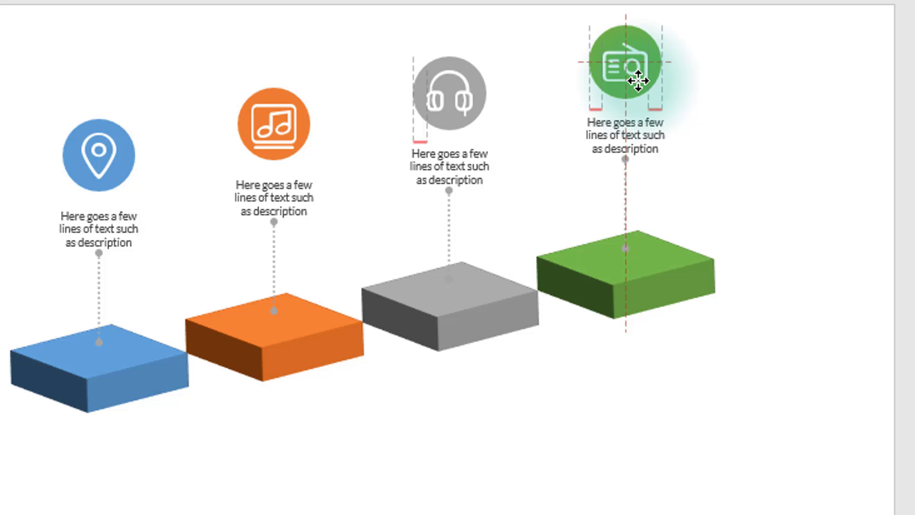
drag(638, 81, 637, 81)
click(786, 229)
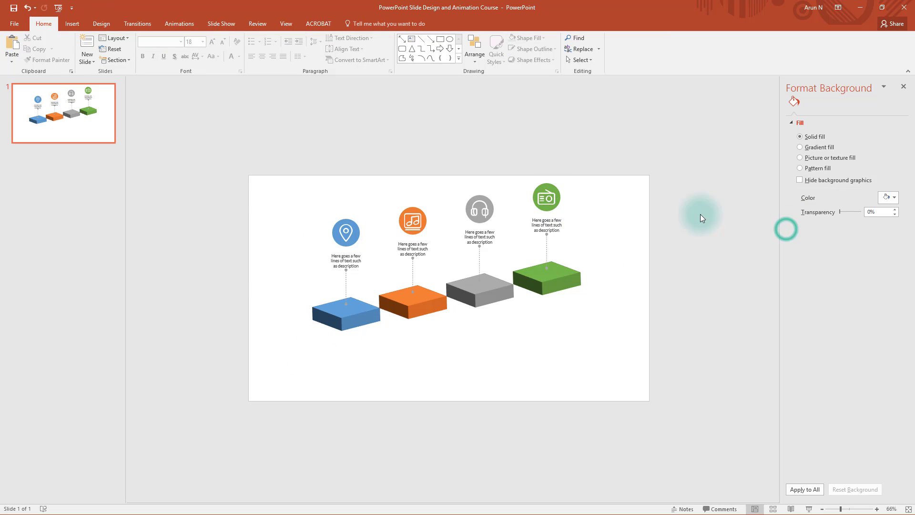
Step: Group the green step's icon with its caption, then select all four step groups
click(552, 198)
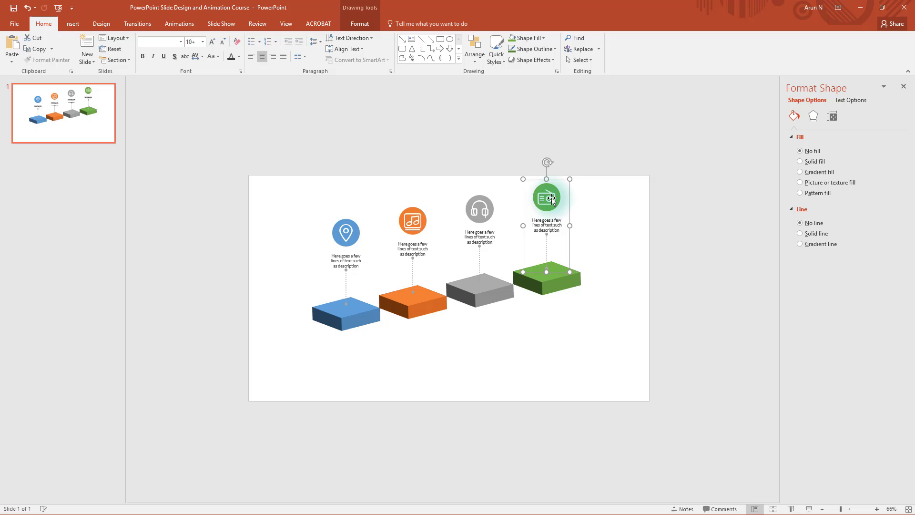
click(551, 199)
key(ctrl+g)
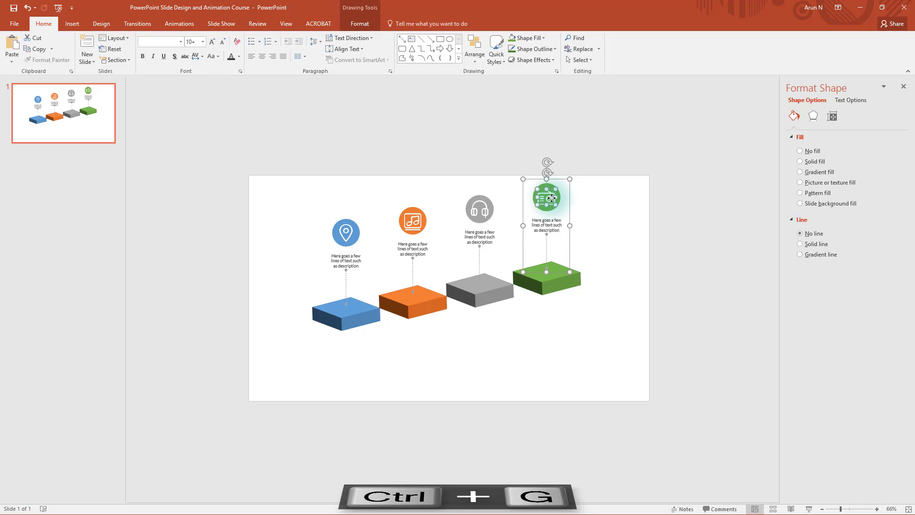
click(485, 214)
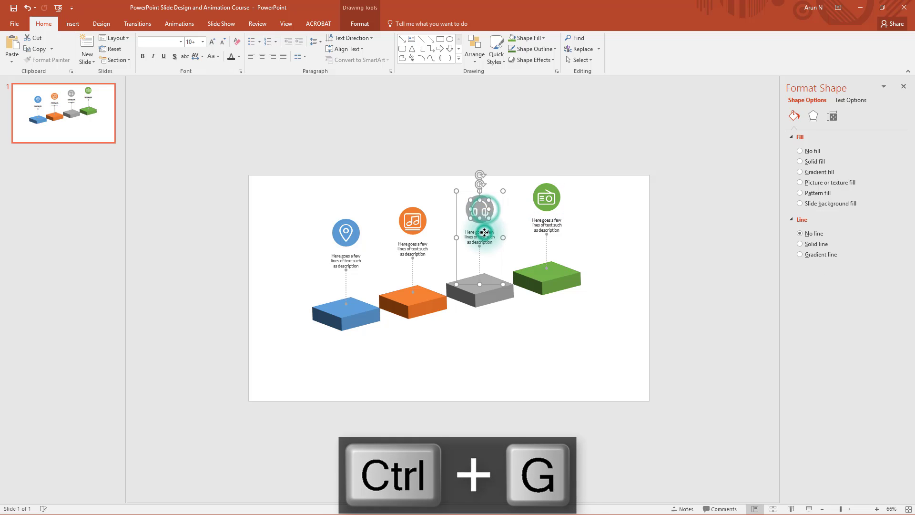
click(413, 219)
click(693, 228)
click(273, 253)
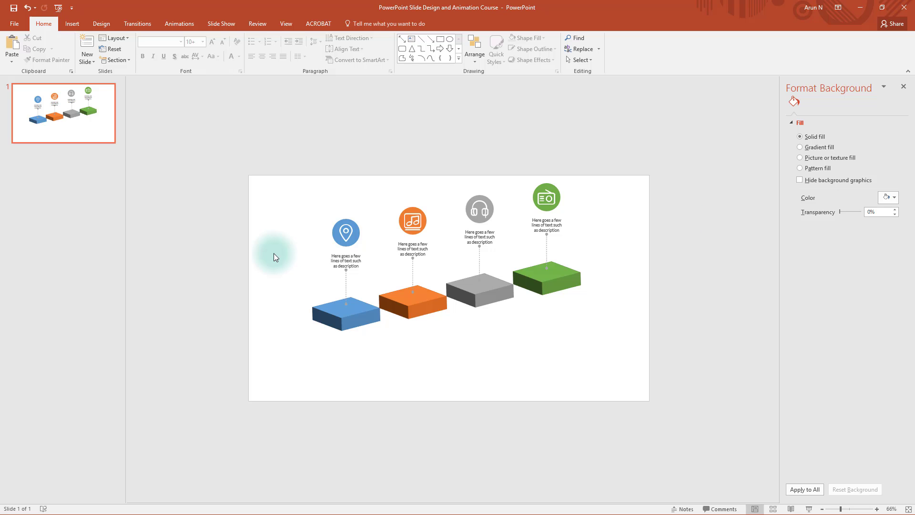
drag(275, 139, 655, 367)
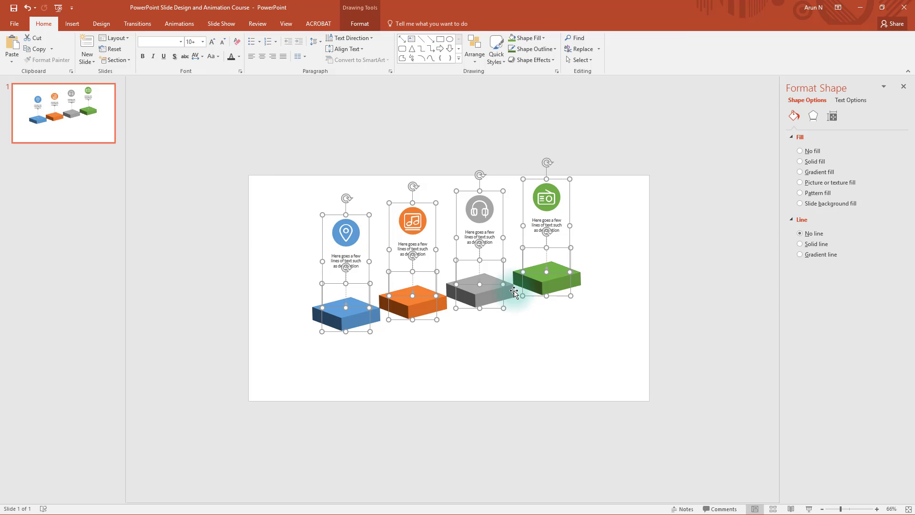
Step: Move the four grouped steps lower and to the right on the slide, then deselect them
mouse_move(556, 296)
mouse_down()
mouse_move(566, 341)
mouse_move(600, 335)
mouse_move(547, 339)
mouse_move(600, 347)
mouse_up()
click(688, 260)
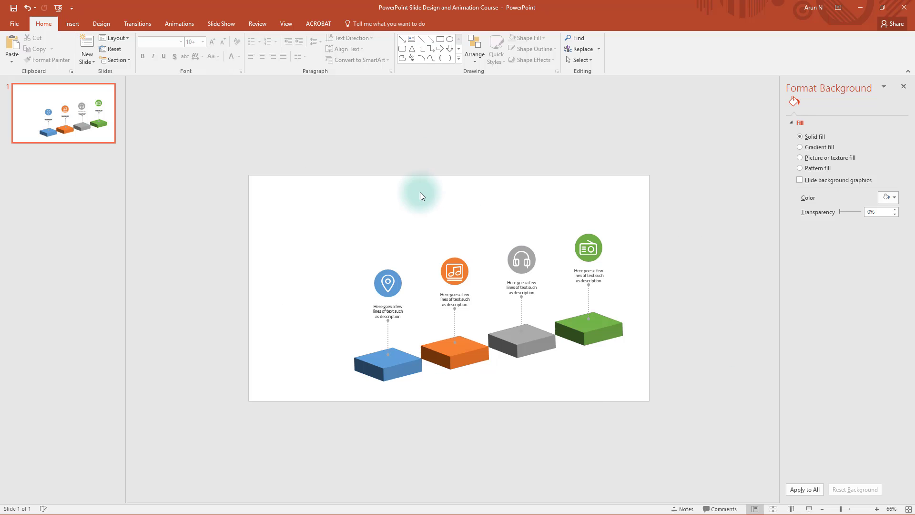
Step: Give the slide background the Top Spotlight - Accent 3 preset gradient fill
click(100, 23)
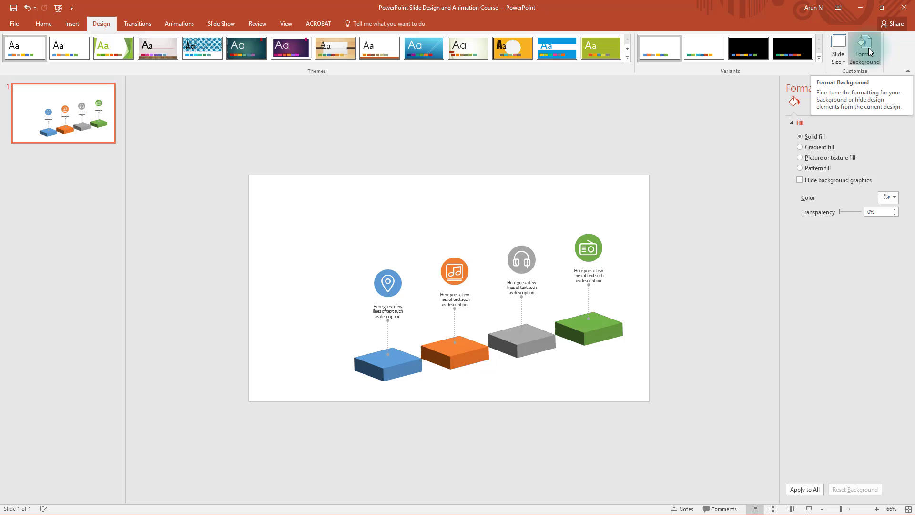
click(803, 147)
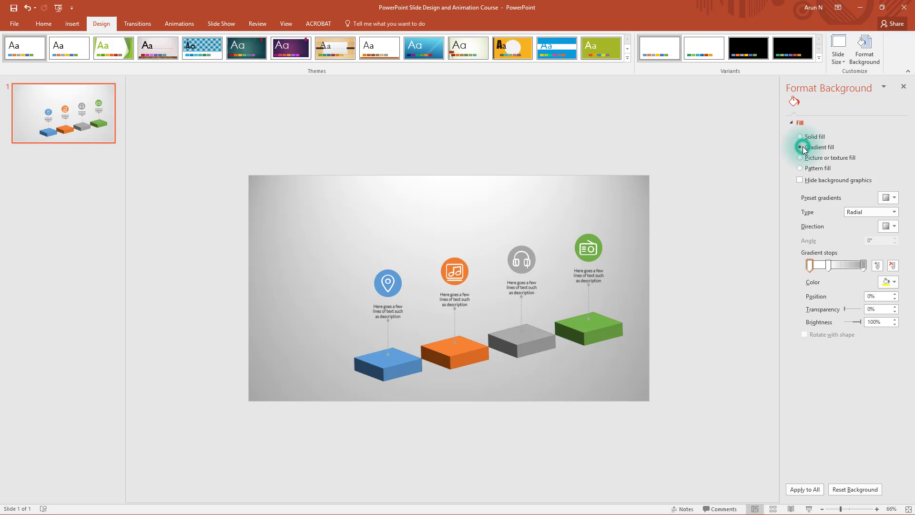
click(884, 198)
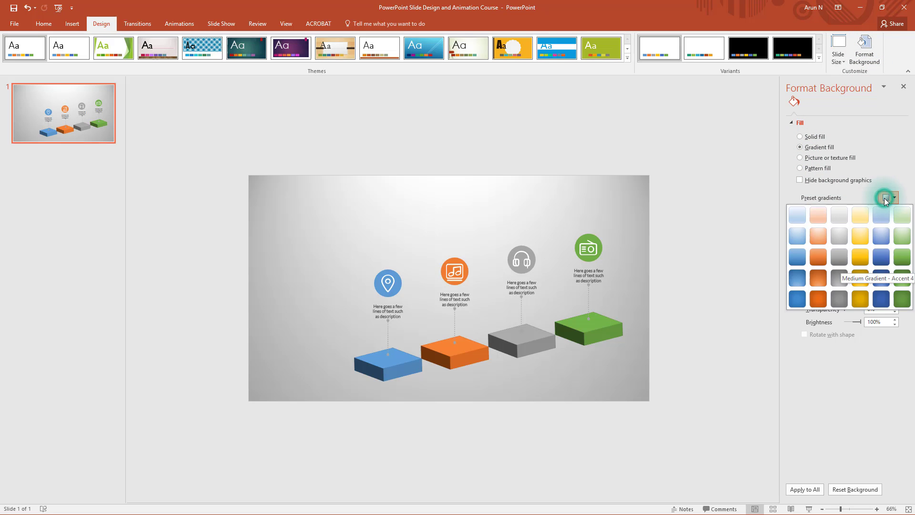
click(837, 237)
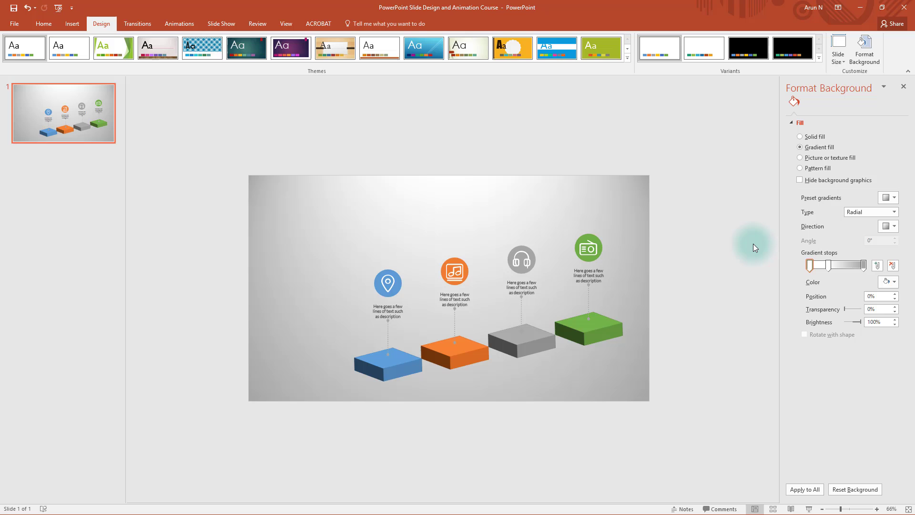
Step: Add a text box reading 'AWESOME HEADING' in capitals at the slide's top left
click(72, 24)
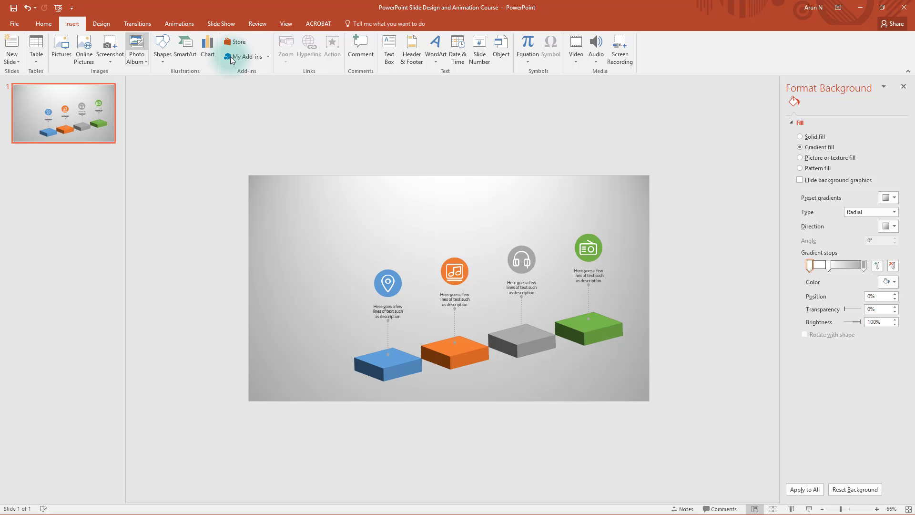
click(386, 56)
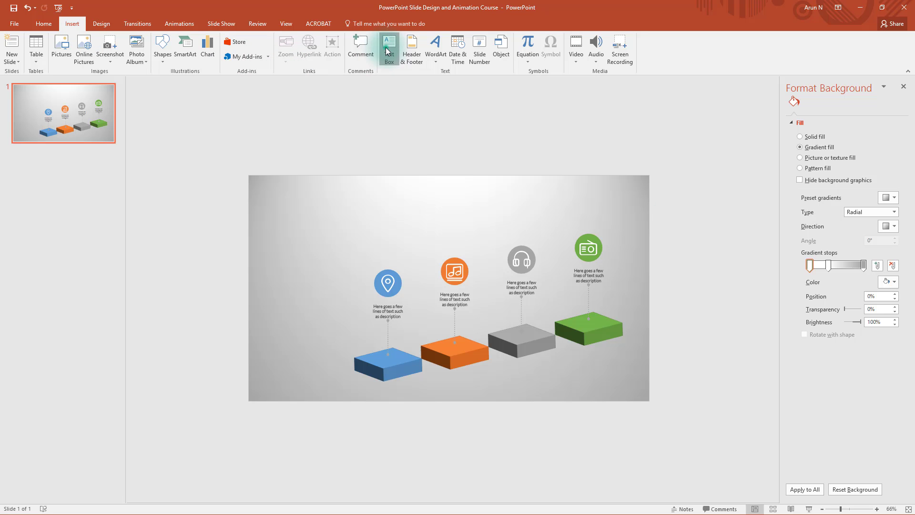
click(294, 203)
key(Caps_Lock)
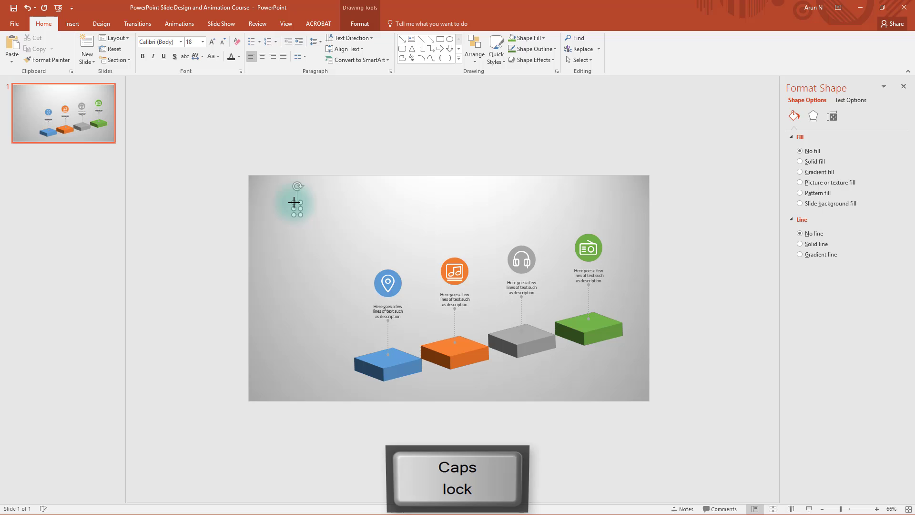
text(AWESOME HEADING)
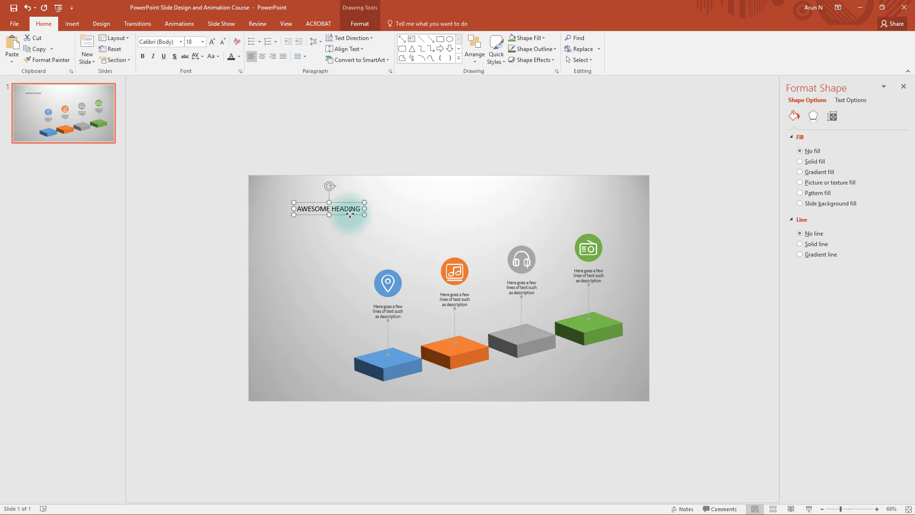
Step: Duplicate the heading box below it and retype it as 'Here goes your subtitle'
drag(349, 214, 350, 230)
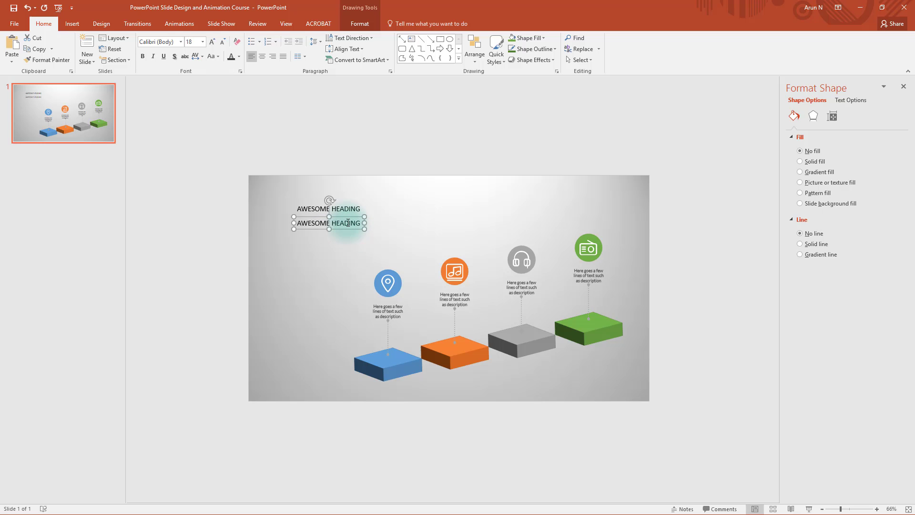
key(ctrl+a)
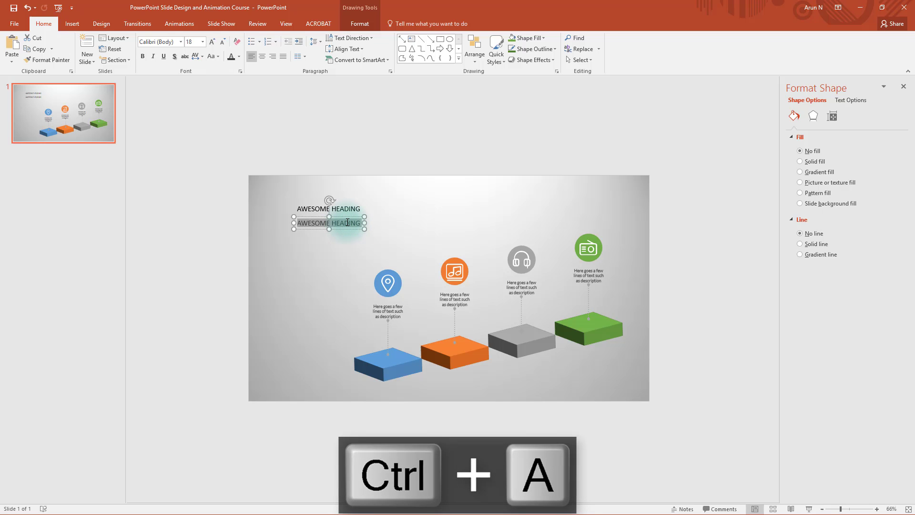
text(Here goes your)
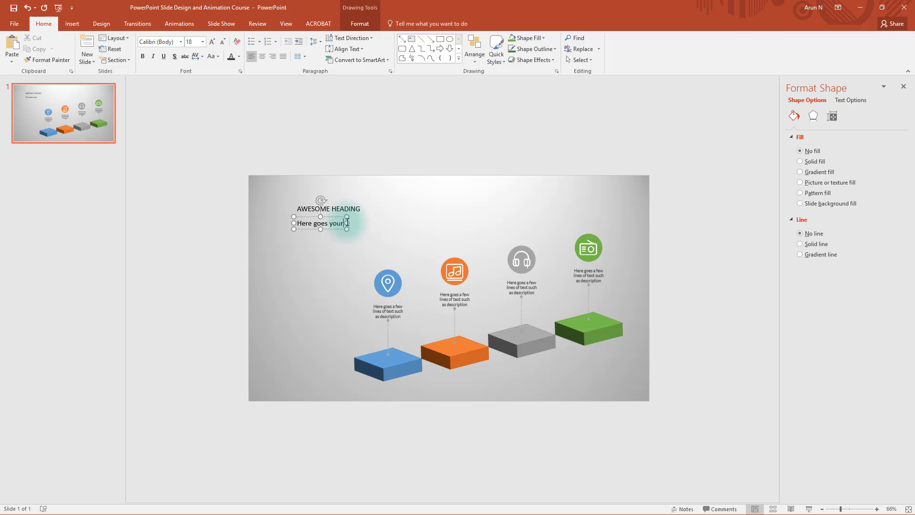
text( subtitle)
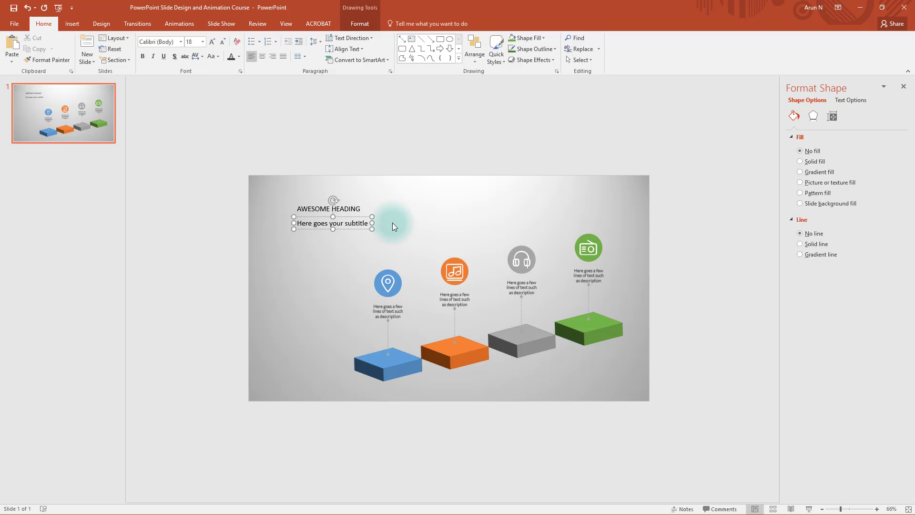
Step: Set both the heading and subtitle text boxes to the Montserrat font
click(347, 202)
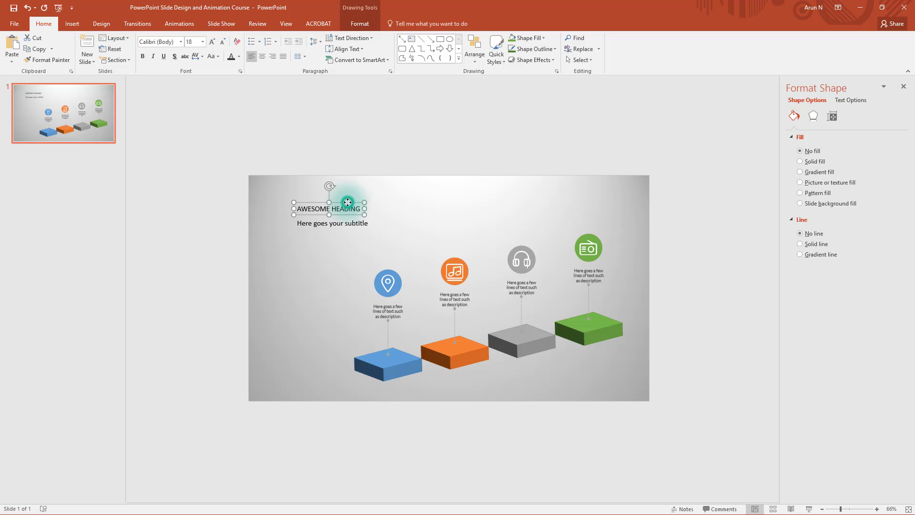
shift+click(357, 226)
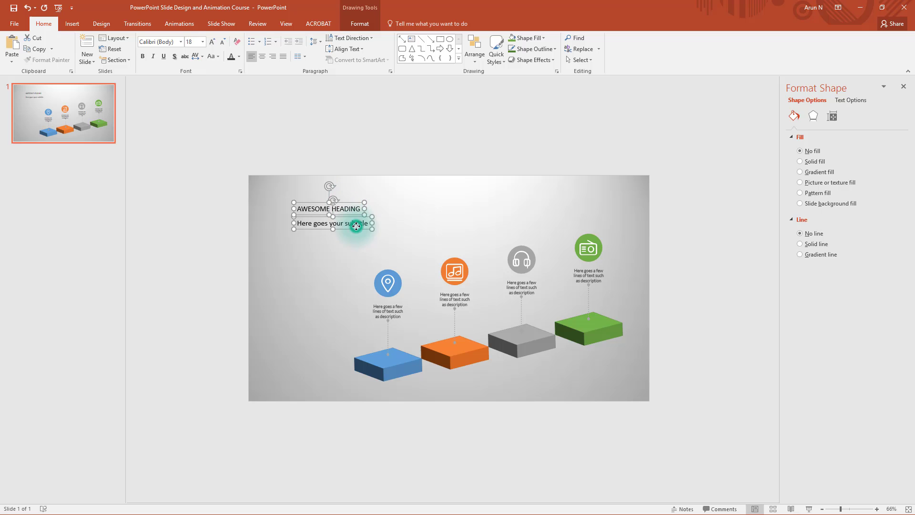
click(180, 42)
text(mo)
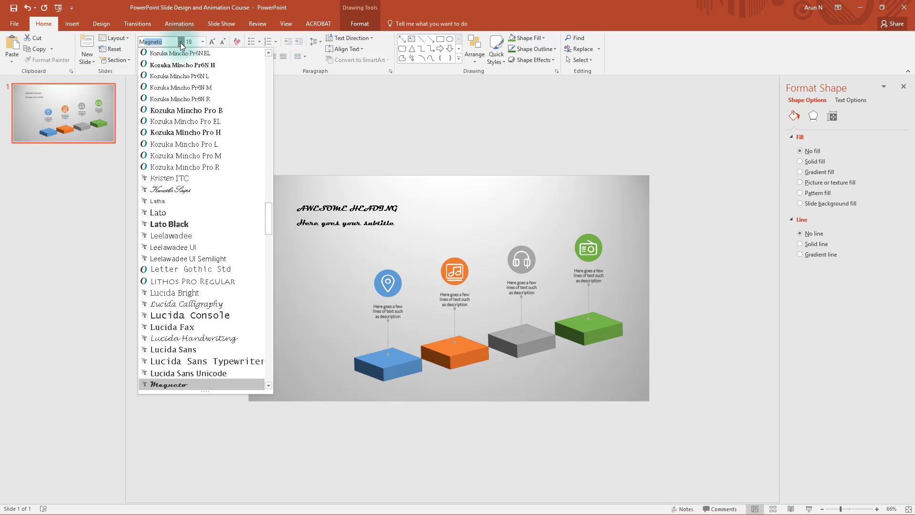
text(ntserrat)
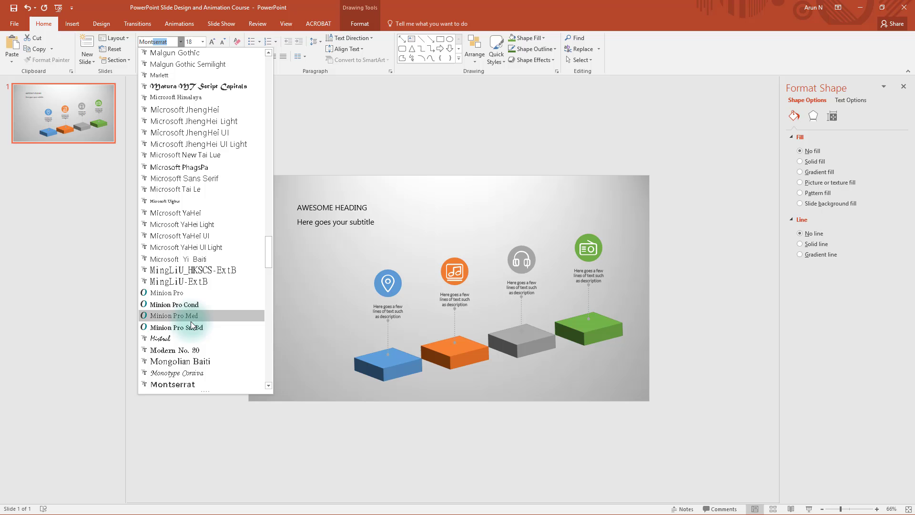
click(190, 387)
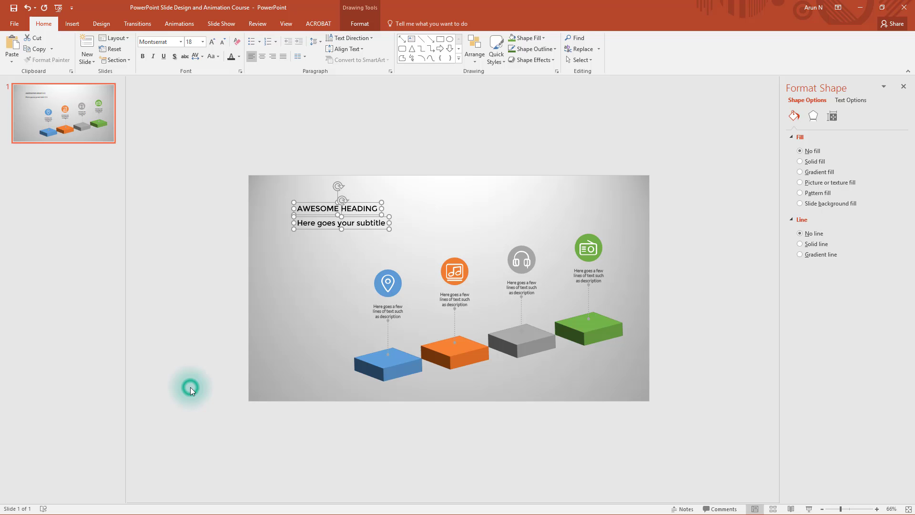
Step: Color the subtitle text gray
click(394, 224)
click(379, 228)
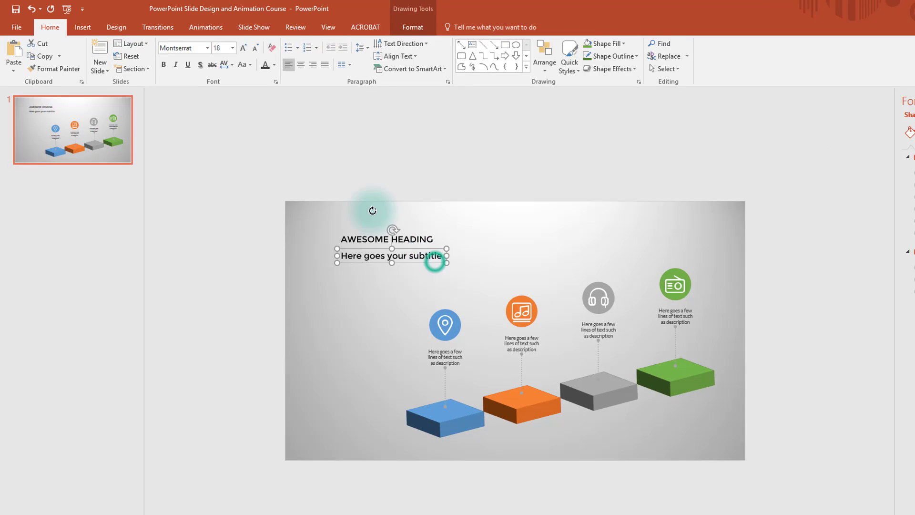
click(239, 56)
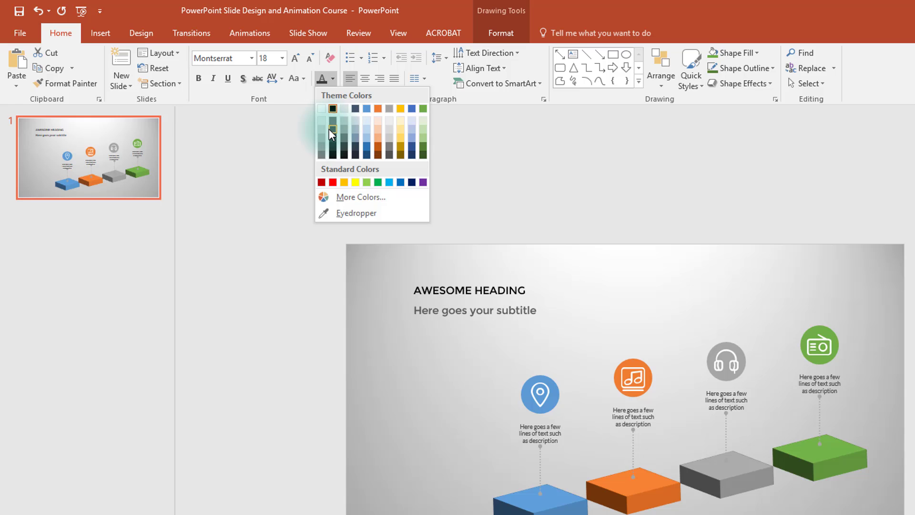
click(329, 129)
Step: Color the heading Blue-Gray, Text 2 and give it loose character spacing
click(507, 282)
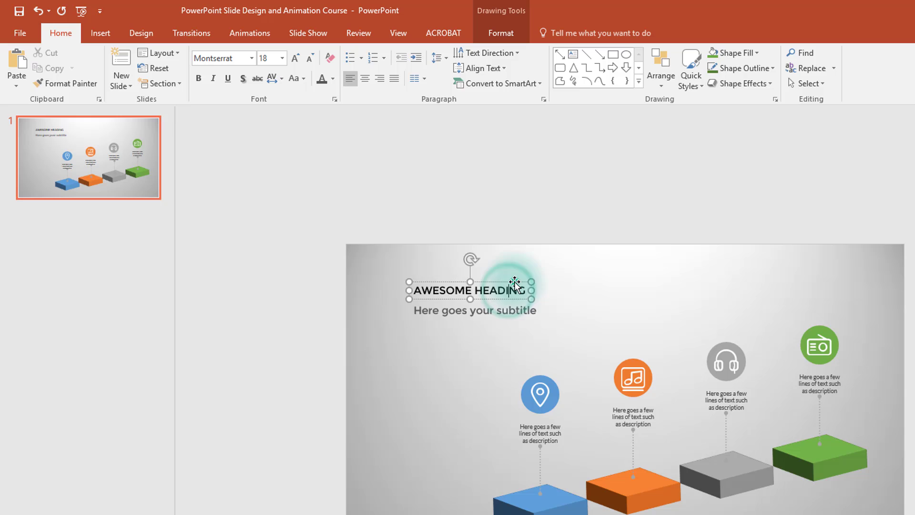
click(333, 81)
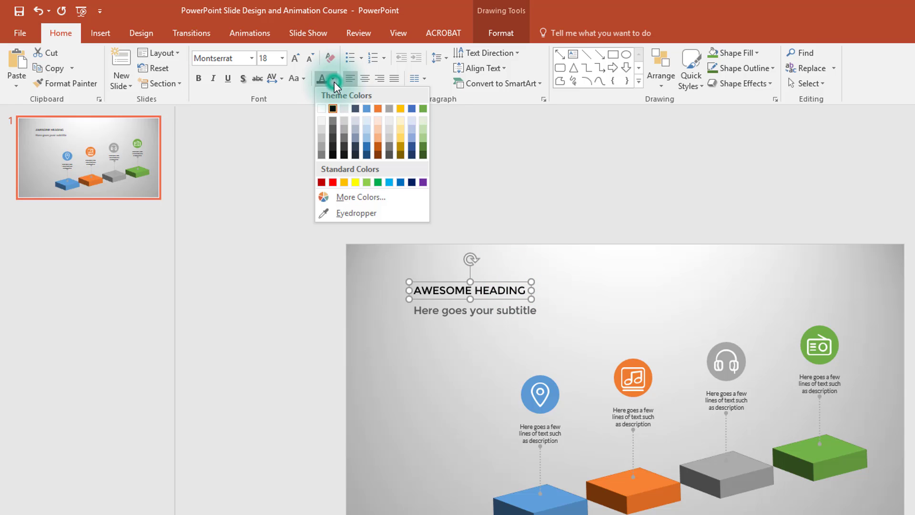
click(356, 110)
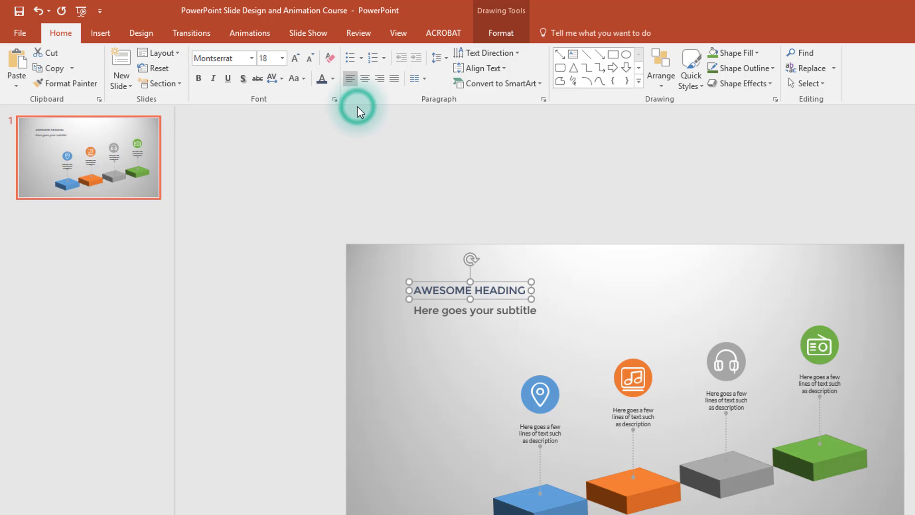
click(281, 79)
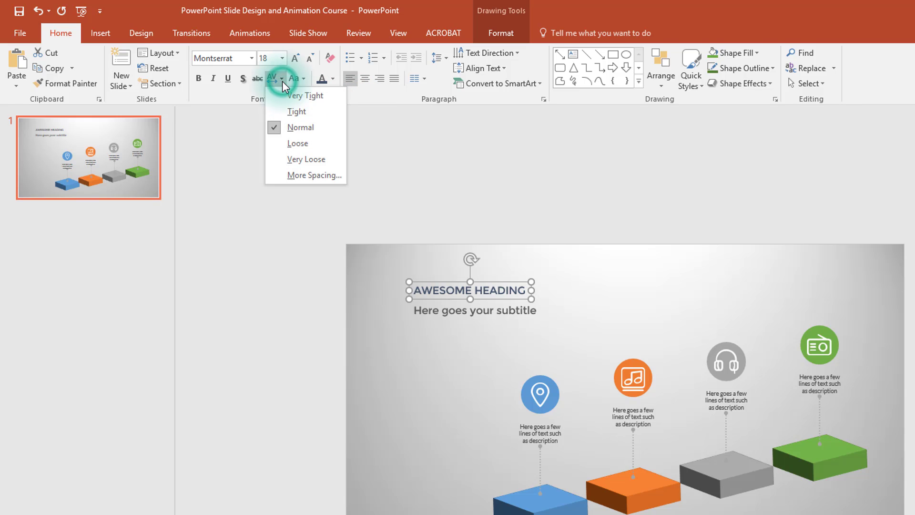
click(297, 144)
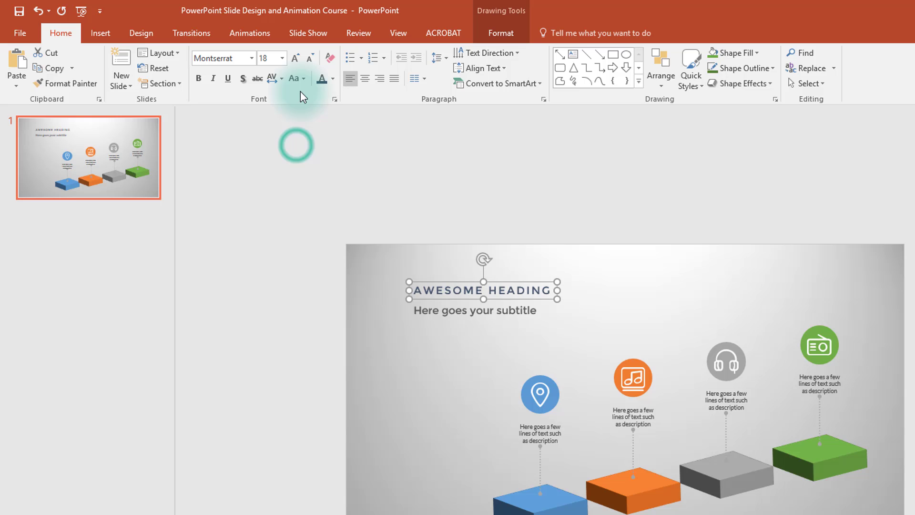
Step: Enlarge the heading font size step by step up to 48 pt
click(297, 62)
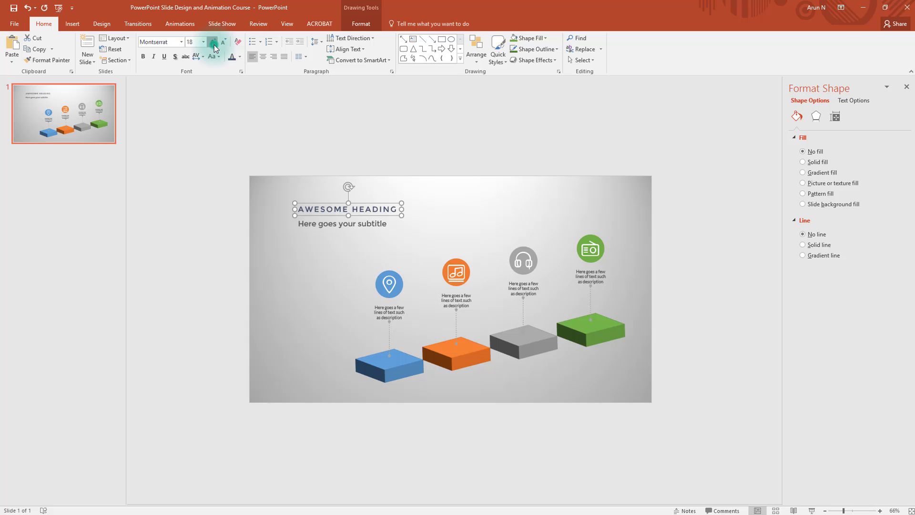
click(297, 62)
click(297, 61)
click(213, 44)
click(213, 45)
click(213, 44)
click(213, 44)
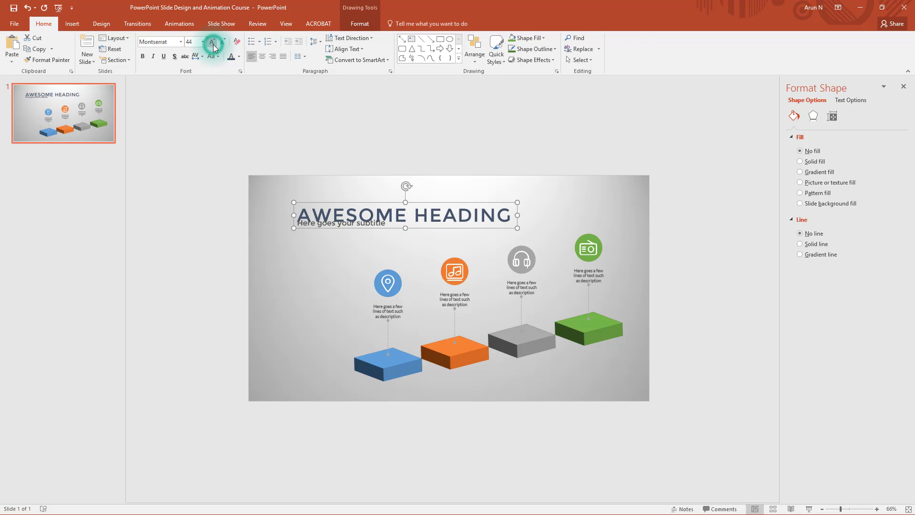
click(213, 44)
Step: Move the heading to the top-left and align the subtitle directly beneath it
drag(370, 202, 335, 185)
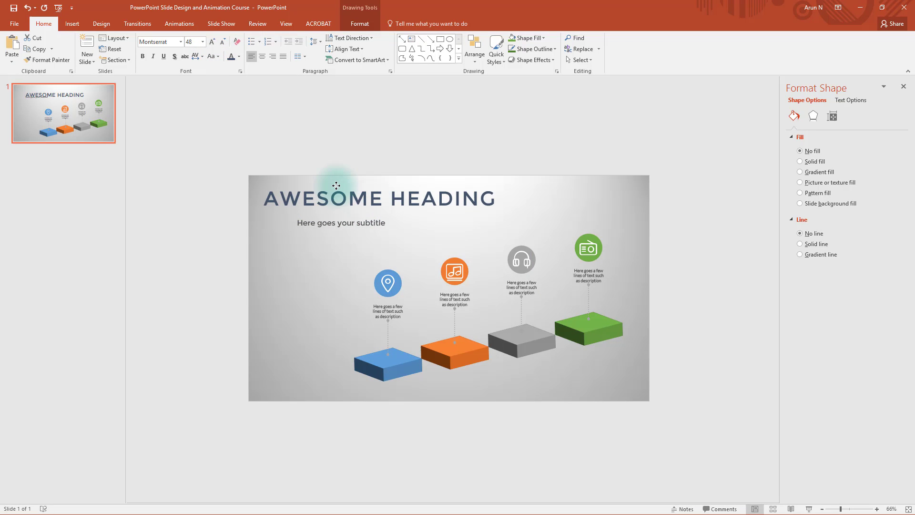
click(351, 222)
drag(346, 215, 321, 213)
Step: Draw a small rectangle square below the subtitle
click(72, 23)
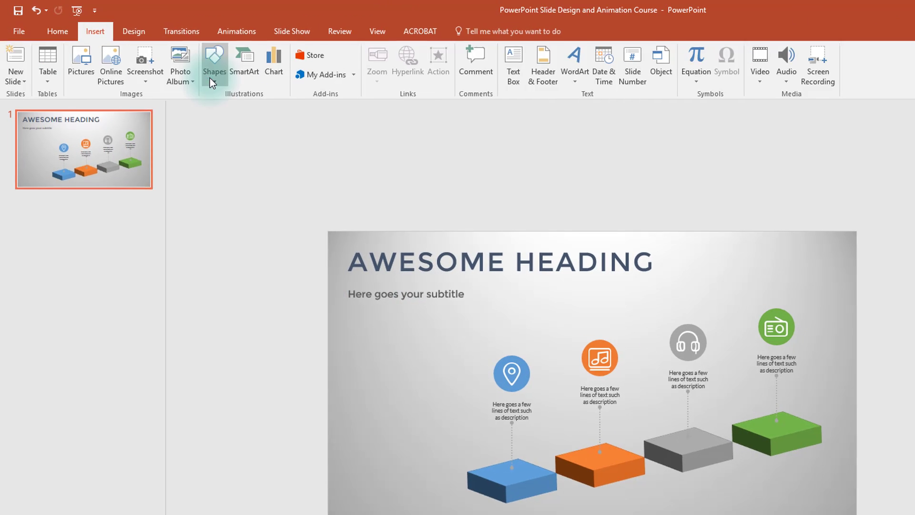
click(161, 46)
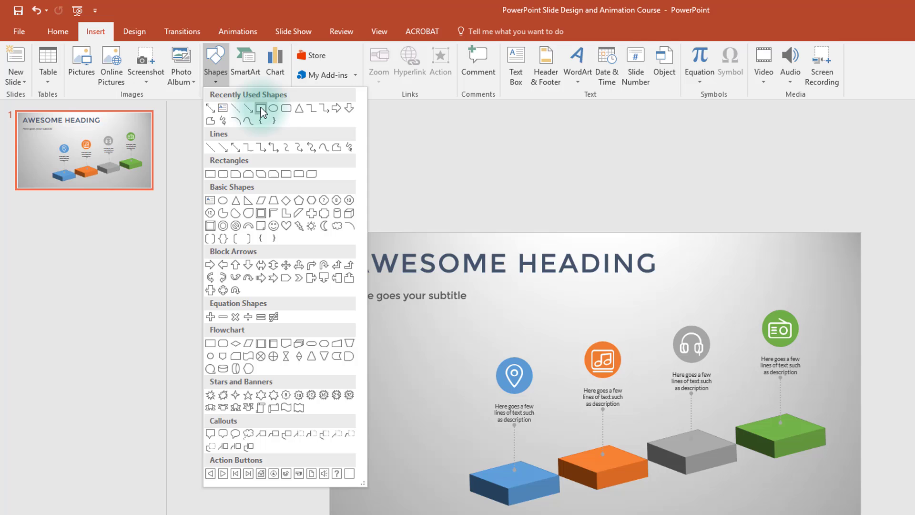
click(261, 108)
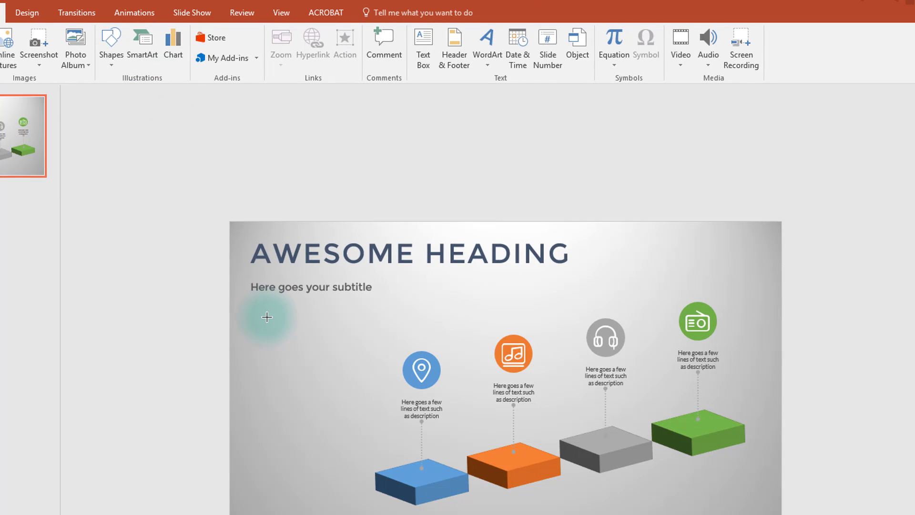
mouse_move(267, 317)
mouse_down()
mouse_move(282, 343)
mouse_move(295, 347)
mouse_up()
Step: Give the square no outline and a white fill, then copy it to the right
click(388, 51)
click(408, 163)
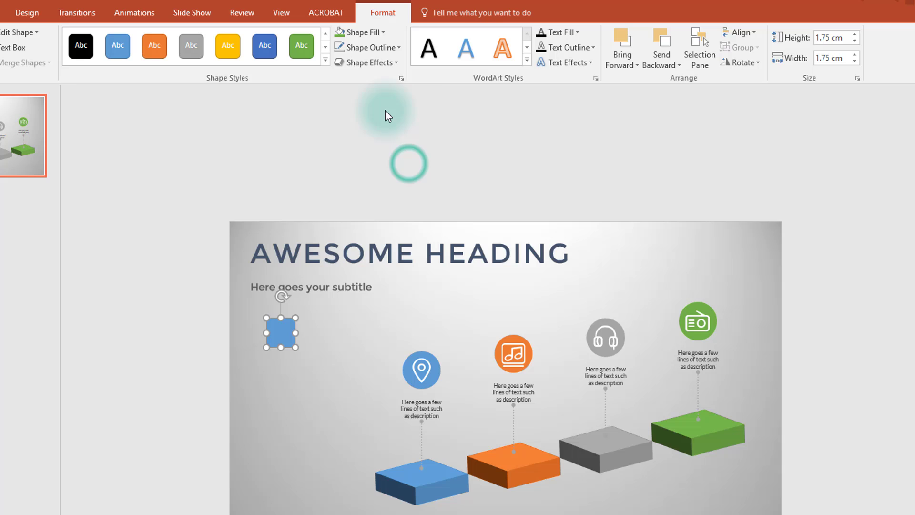
click(376, 35)
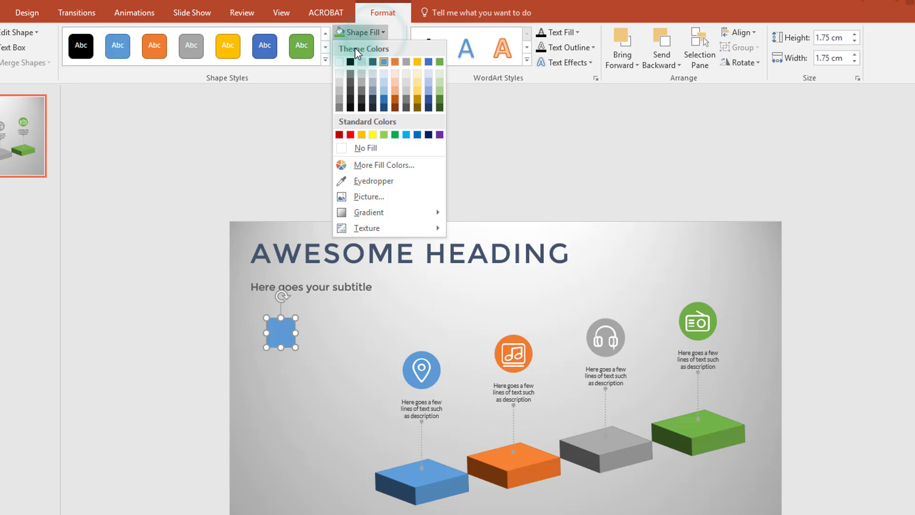
click(341, 59)
click(275, 328)
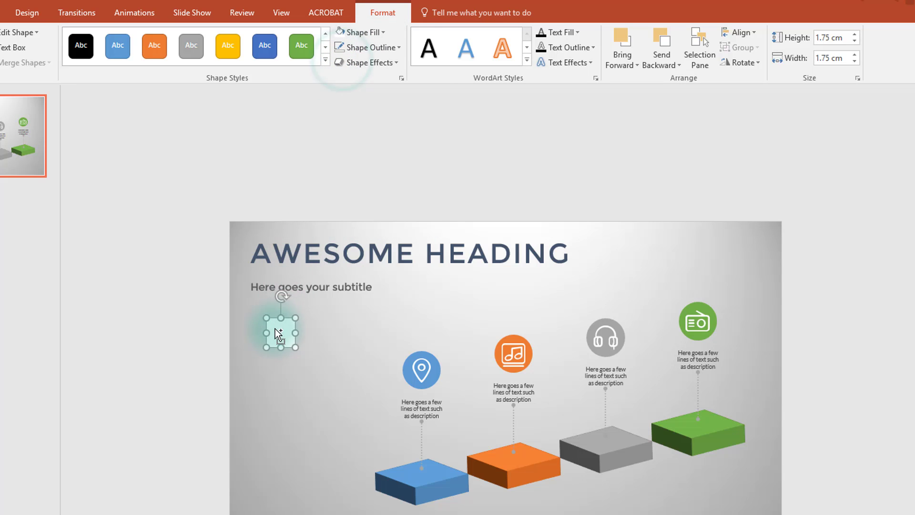
drag(277, 327, 406, 339)
Step: Align the four white squares on their middles and distribute them horizontally
ctrl+click(364, 328)
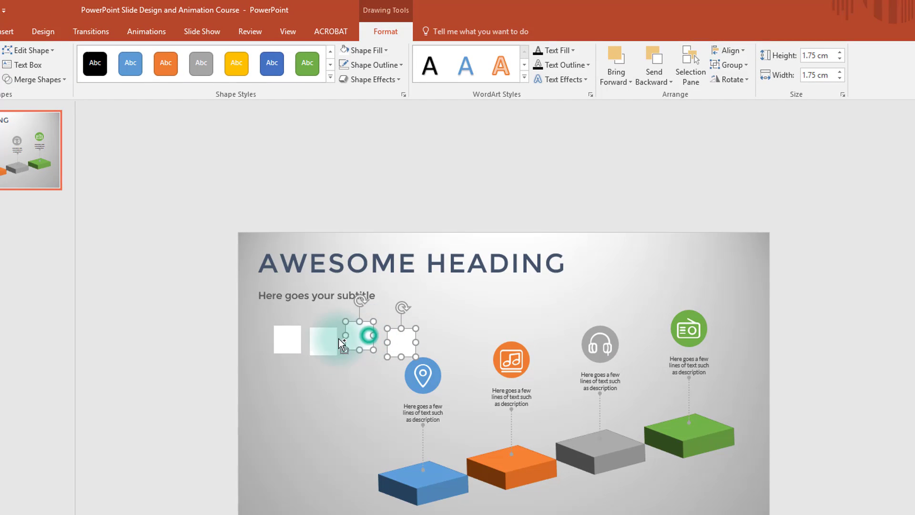
ctrl+click(325, 337)
ctrl+click(292, 336)
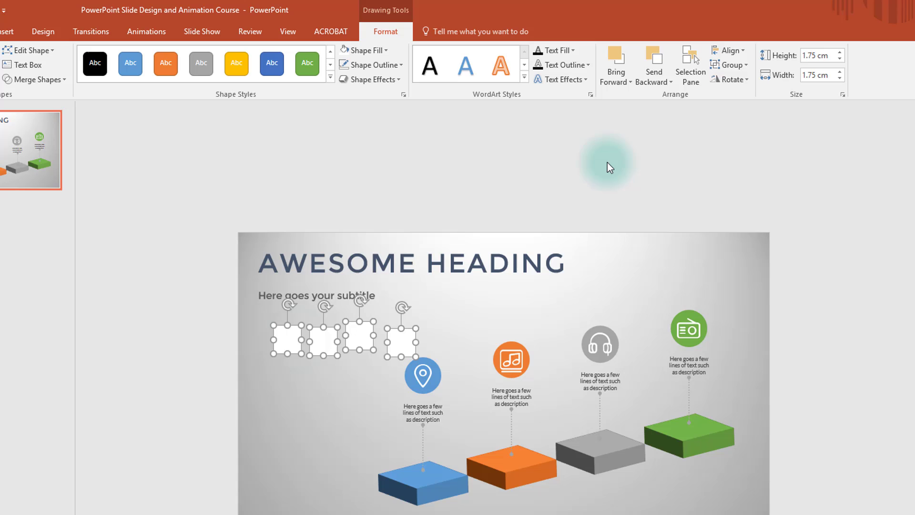
click(734, 50)
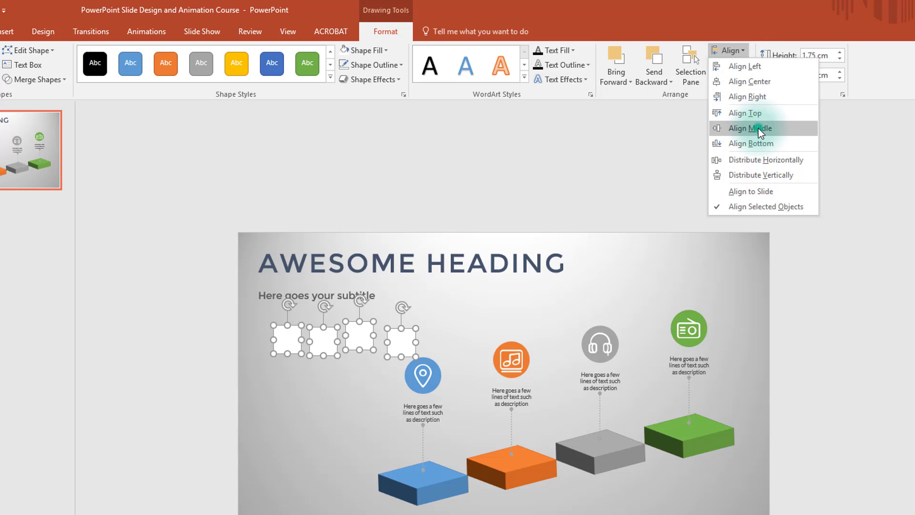
click(758, 127)
click(733, 54)
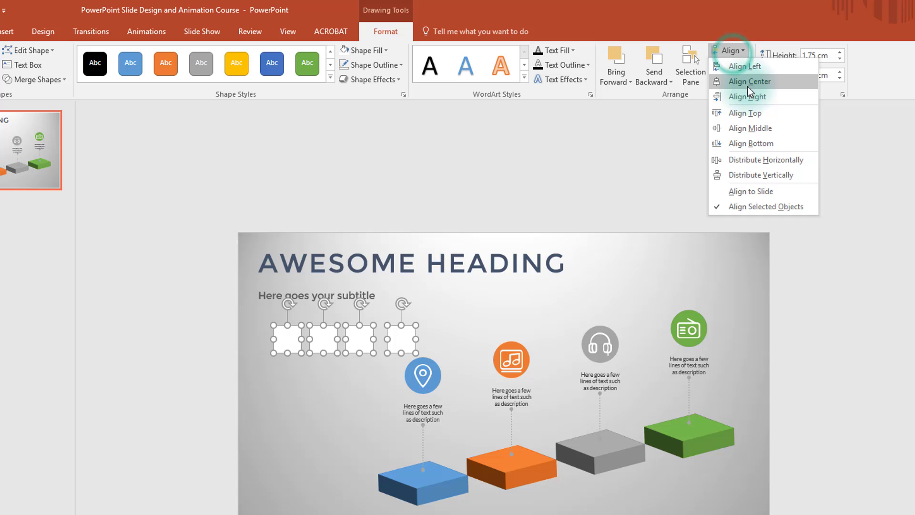
click(775, 161)
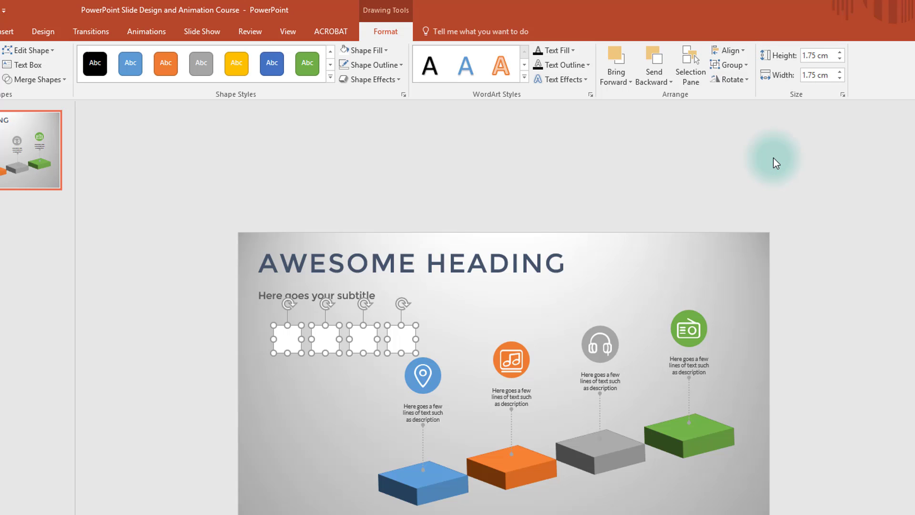
Step: Move the squares above the slide and stretch a copy into a long bar on the left
drag(293, 340, 424, 178)
click(465, 208)
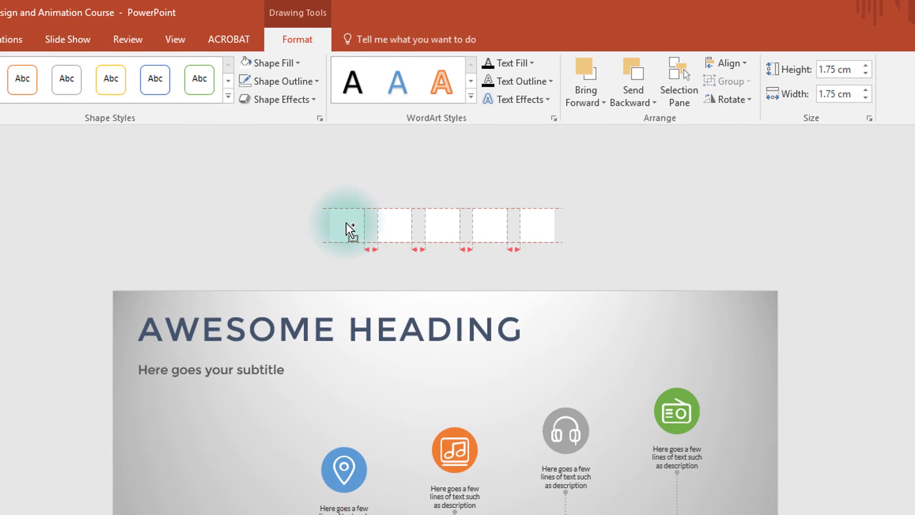
drag(346, 222, 346, 223)
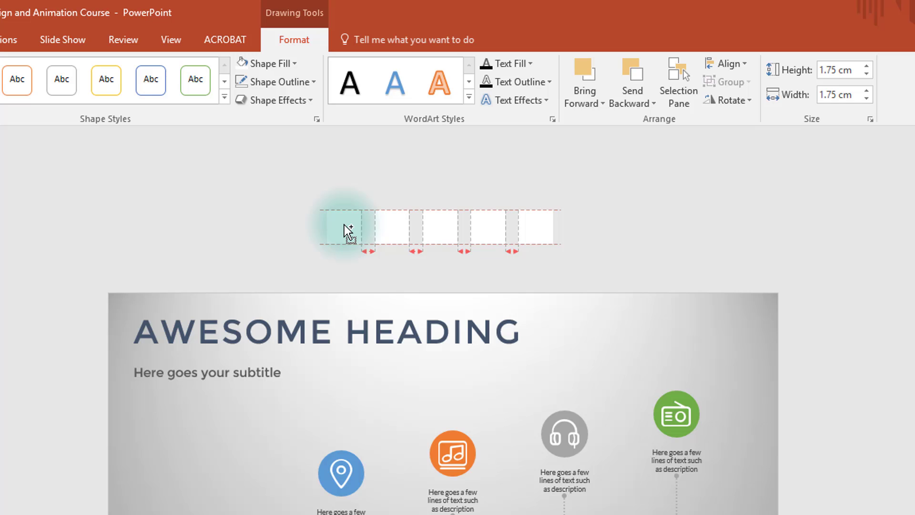
drag(344, 225, 28, 233)
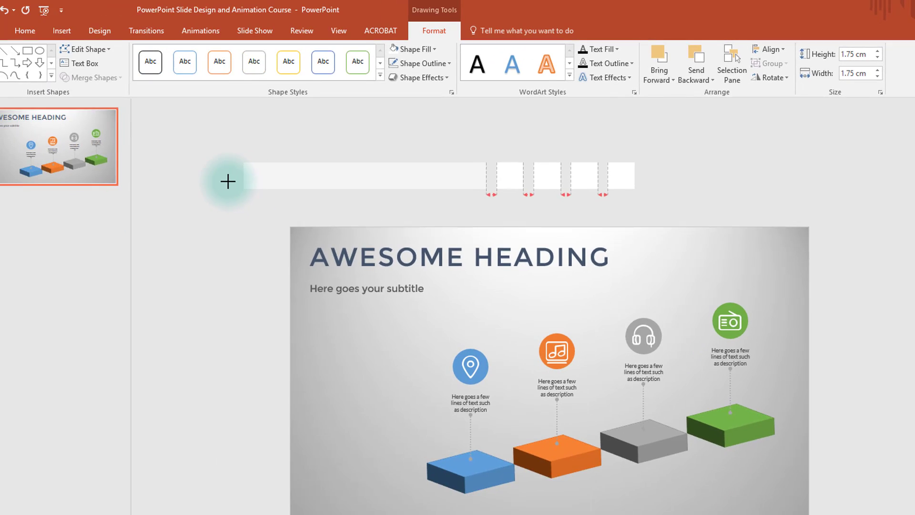
drag(227, 181, 134, 184)
drag(678, 208, 136, 153)
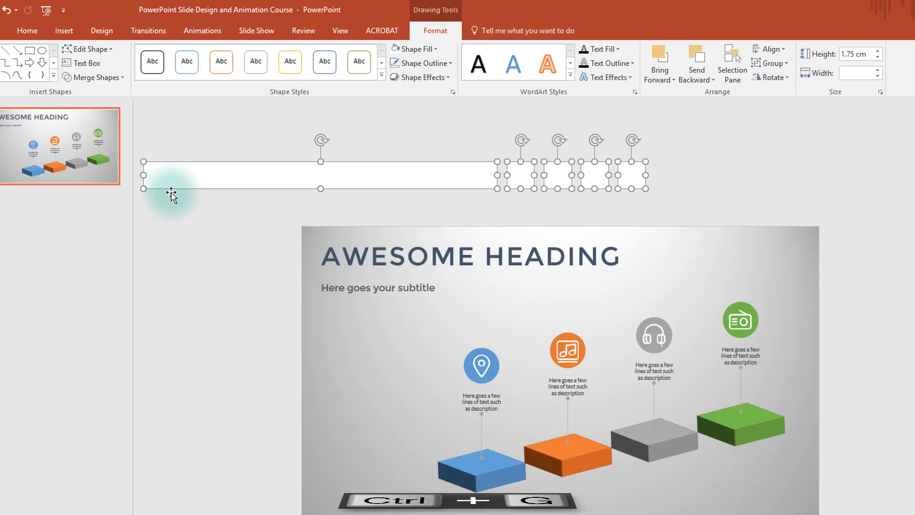
Step: Group the bar and squares, shrink the divider, and place it under the heading at 7.48 cm wide
key(ctrl+g)
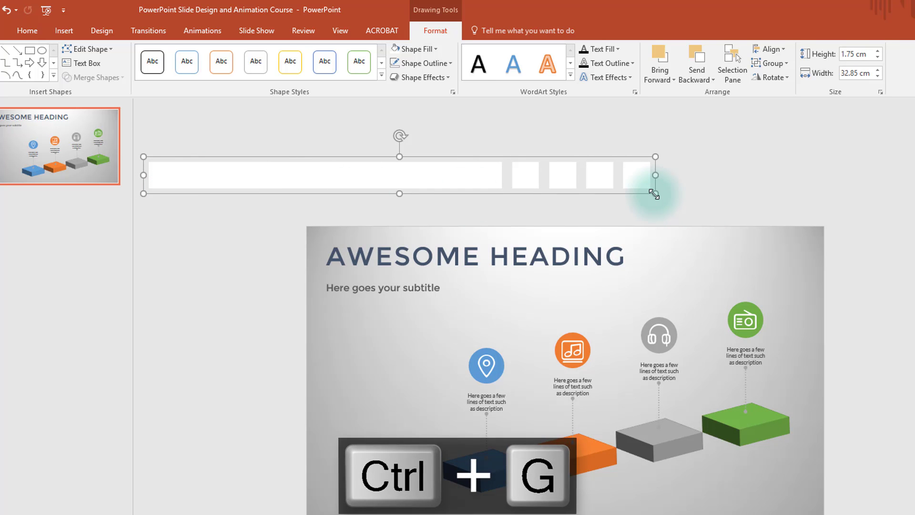
drag(653, 194, 261, 172)
drag(355, 179, 378, 268)
scroll(378, 268, up, 5)
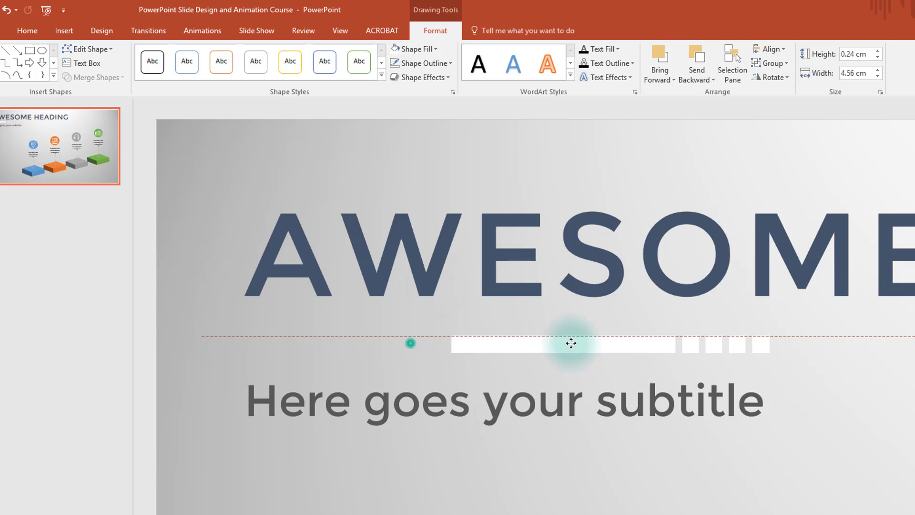
drag(571, 342, 623, 341)
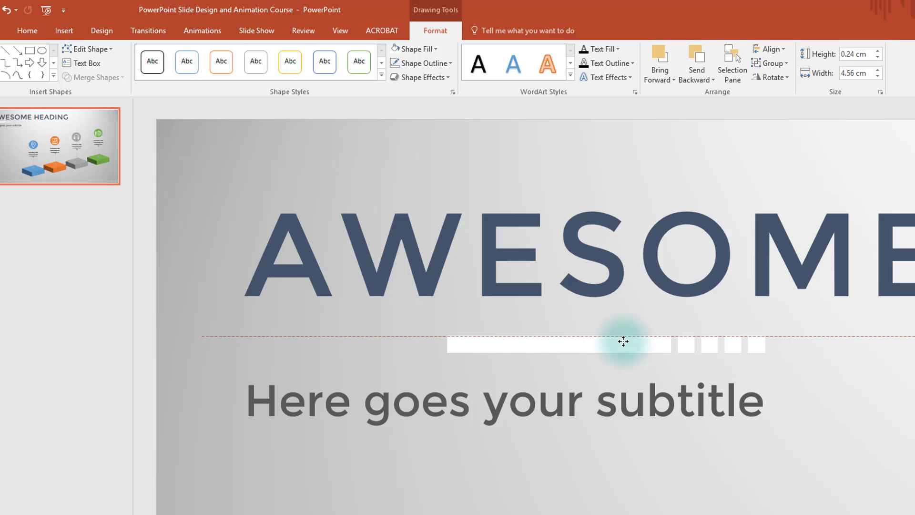
click(523, 346)
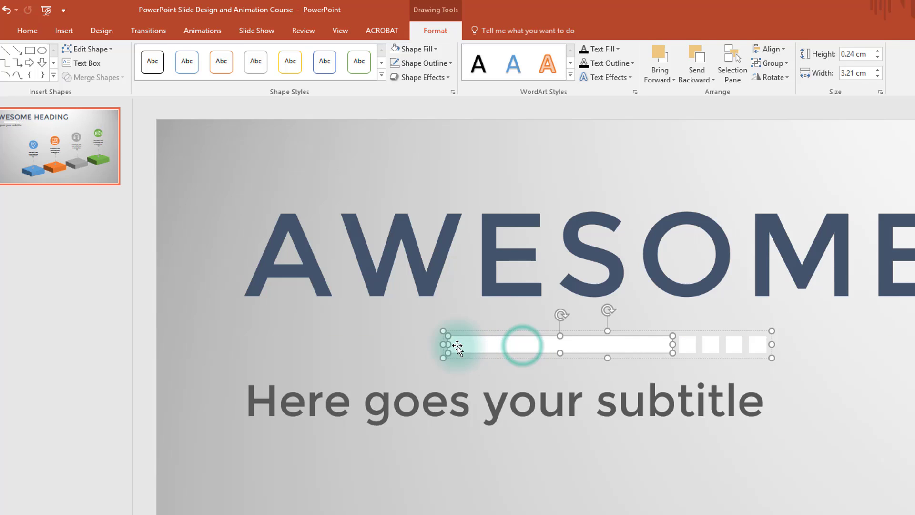
drag(445, 345, 232, 344)
scroll(329, 292, down, 5)
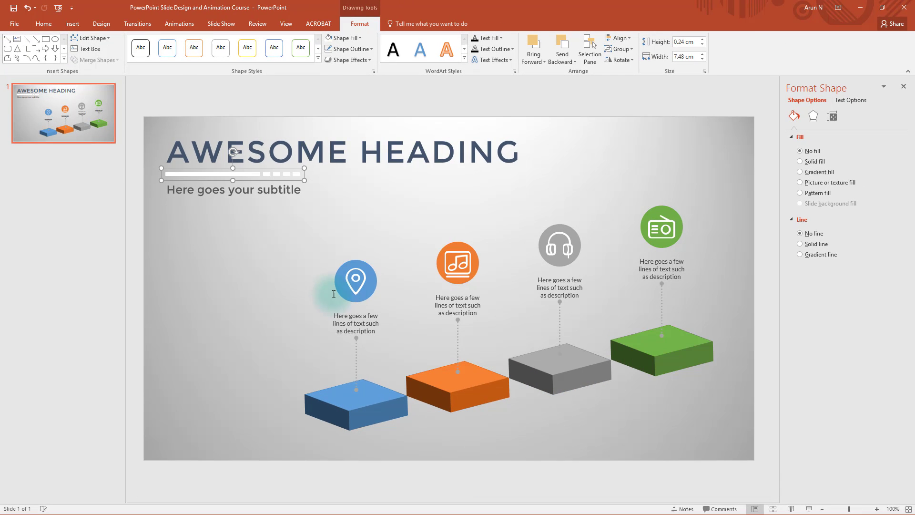
Step: Deselect the divider and close the Format Background pane
click(764, 275)
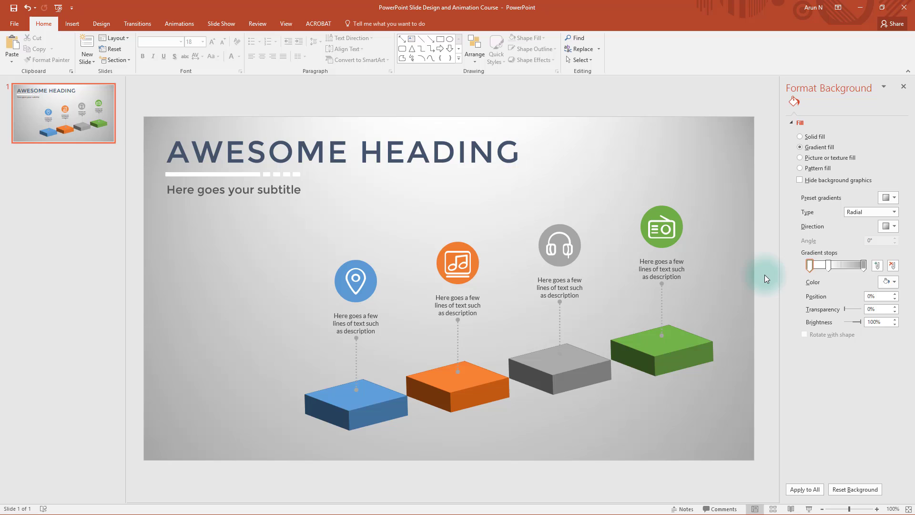
click(903, 86)
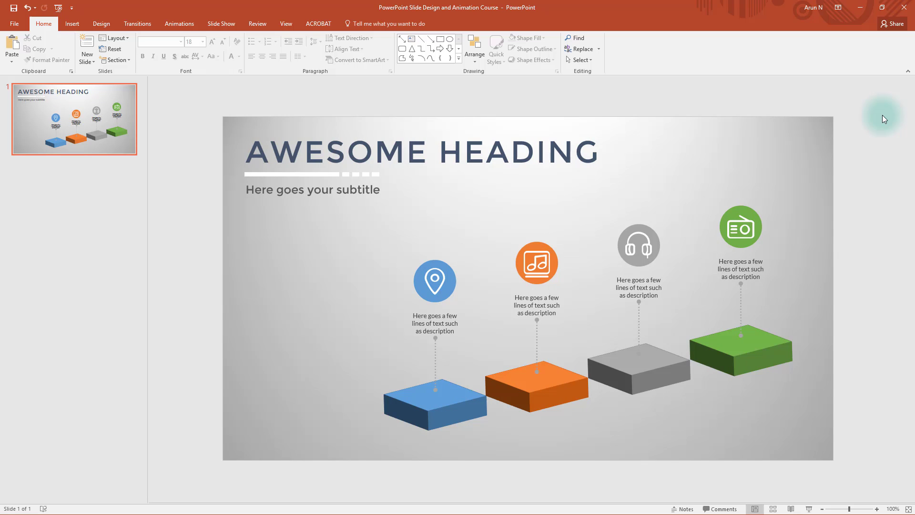